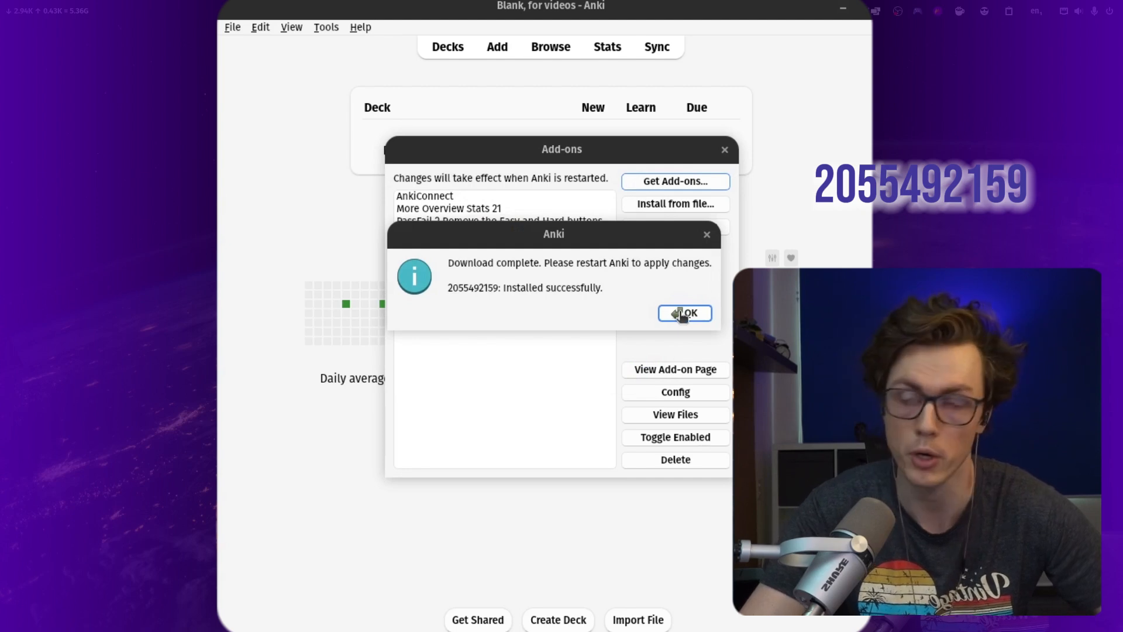
Acknowledge the completed add-on download and close the Add-ons window.
{"action": "left_click", "coordinate": [683, 313]}
{"action": "left_click", "coordinate": [451, 196]}
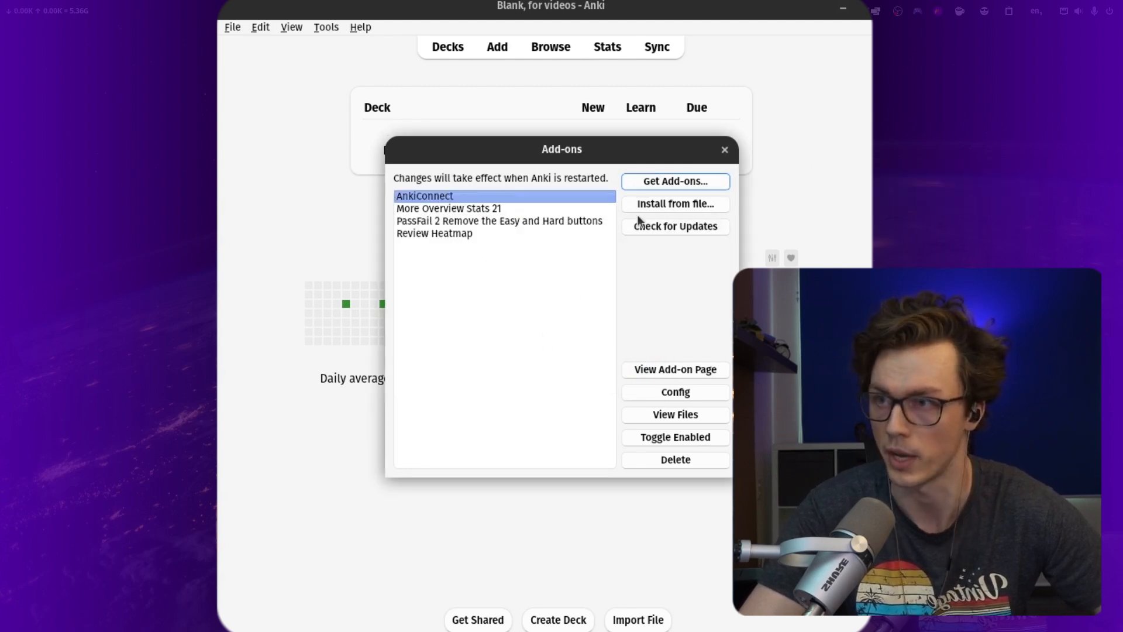
{"action": "left_click", "coordinate": [725, 150]}
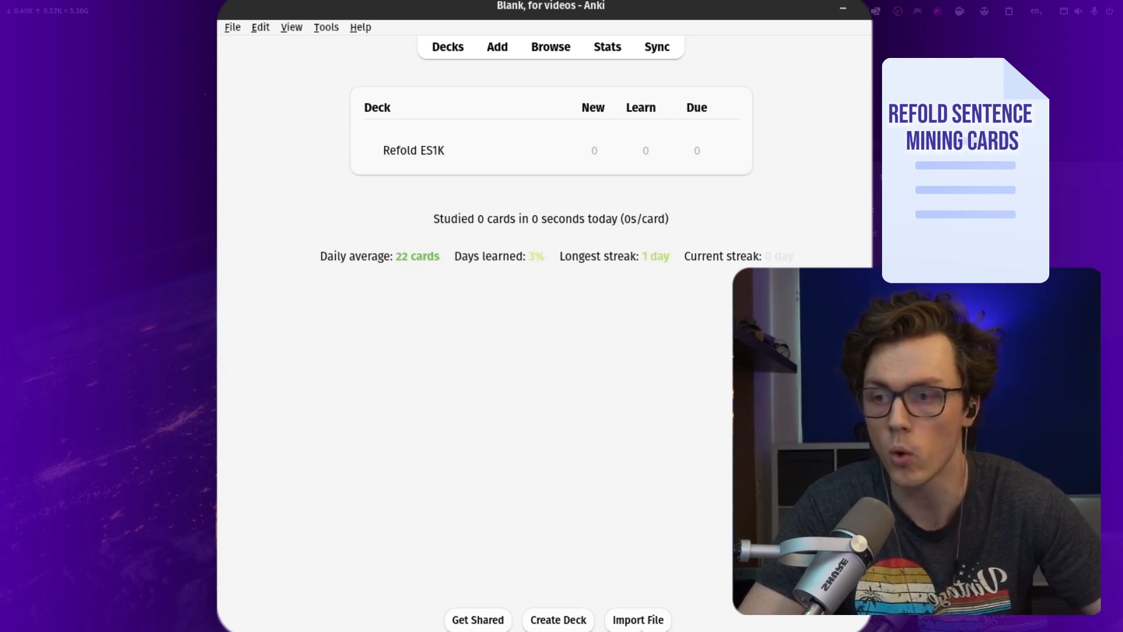
Import RefoldSentenceMiningCards.apkg from the Sentence Mining folder with deck presets and without learning progress, and delete the imported Refold Anki Designs deck.
{"action": "left_click", "coordinate": [638, 619]}
{"action": "double_click", "coordinate": [462, 154]}
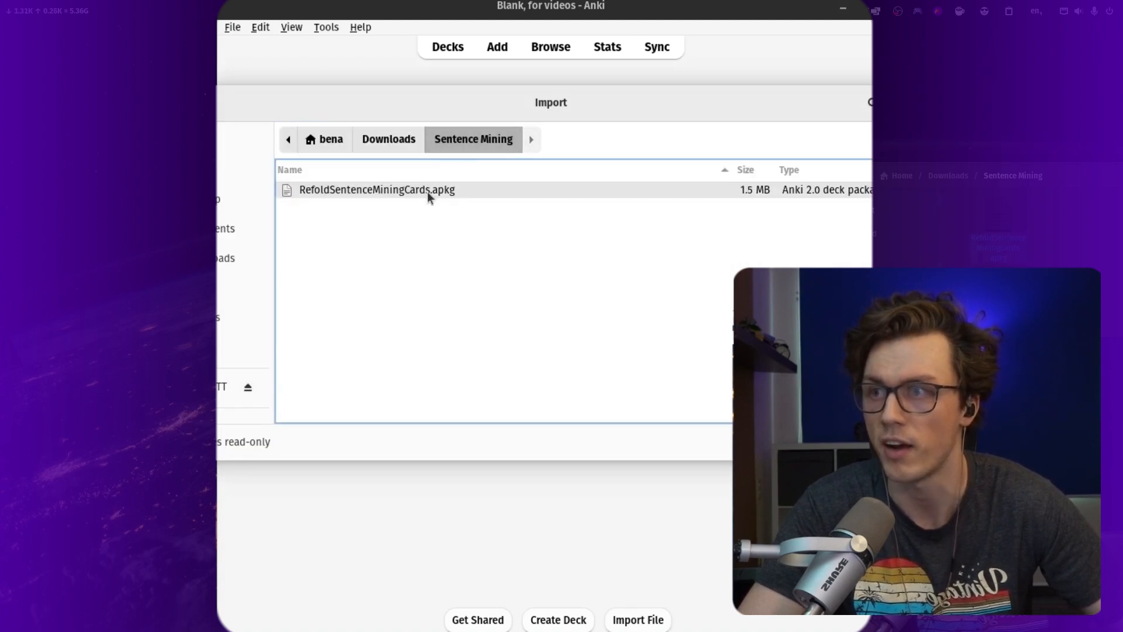
{"action": "double_click", "coordinate": [460, 190]}
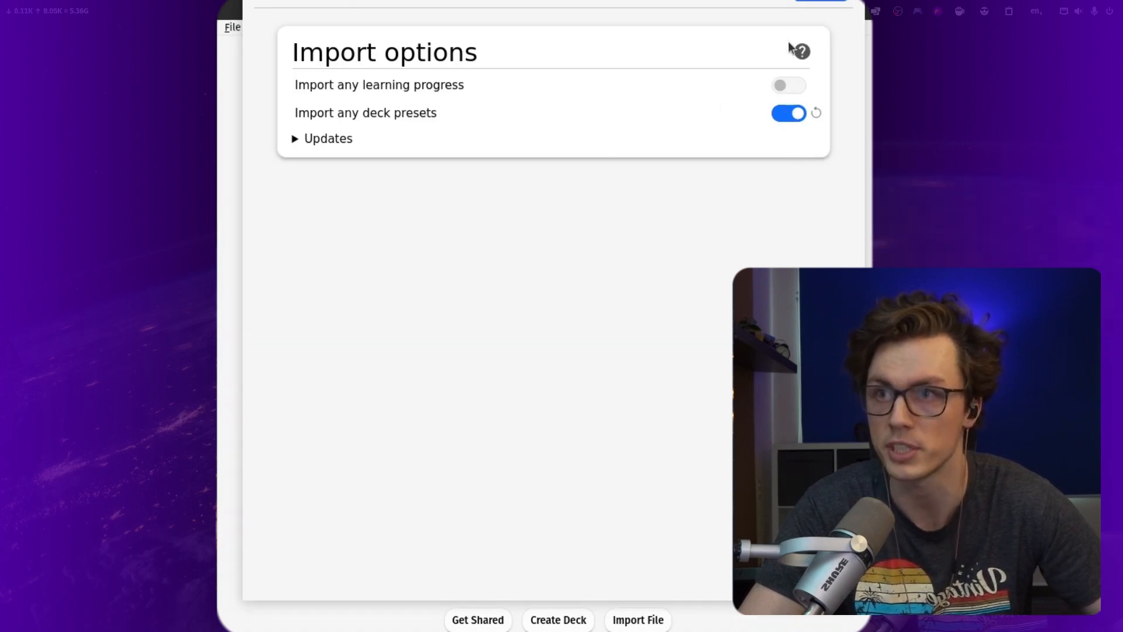
{"action": "left_click", "coordinate": [803, 4]}
{"action": "key", "text": "Escape"}
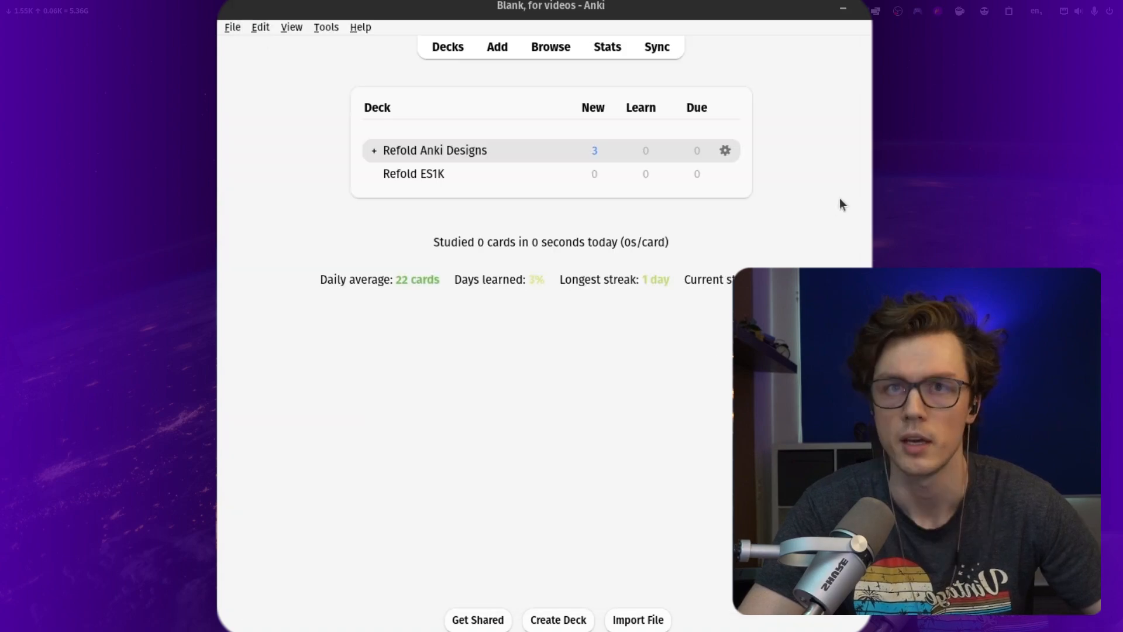
{"action": "left_click", "coordinate": [725, 151]}
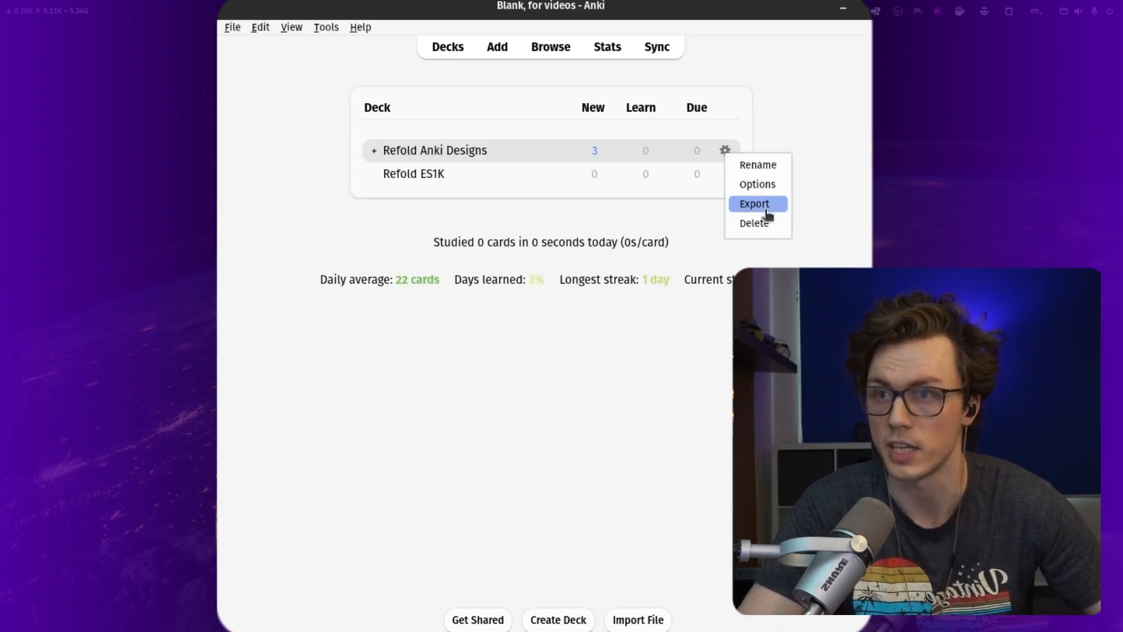
{"action": "left_click", "coordinate": [759, 223]}
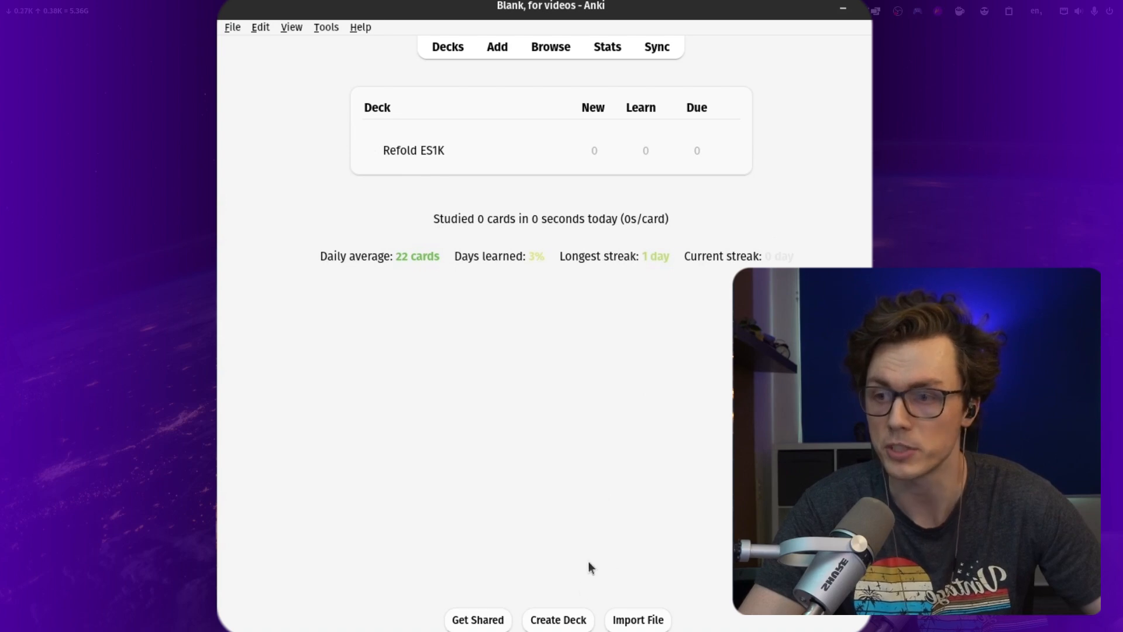
Create a new deck named "Spanish Sentence Mining".
{"action": "left_click", "coordinate": [567, 621]}
{"action": "left_click_drag", "start_coordinate": [536, 253], "coordinate": [570, 229]}
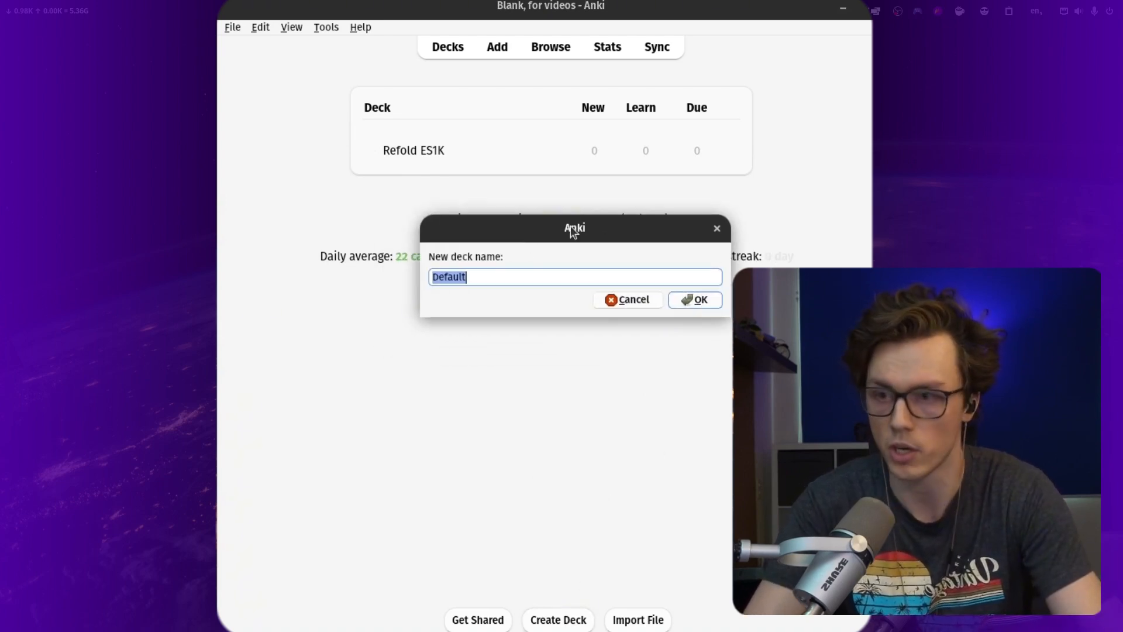
{"action": "type", "text": "Spanish E"}
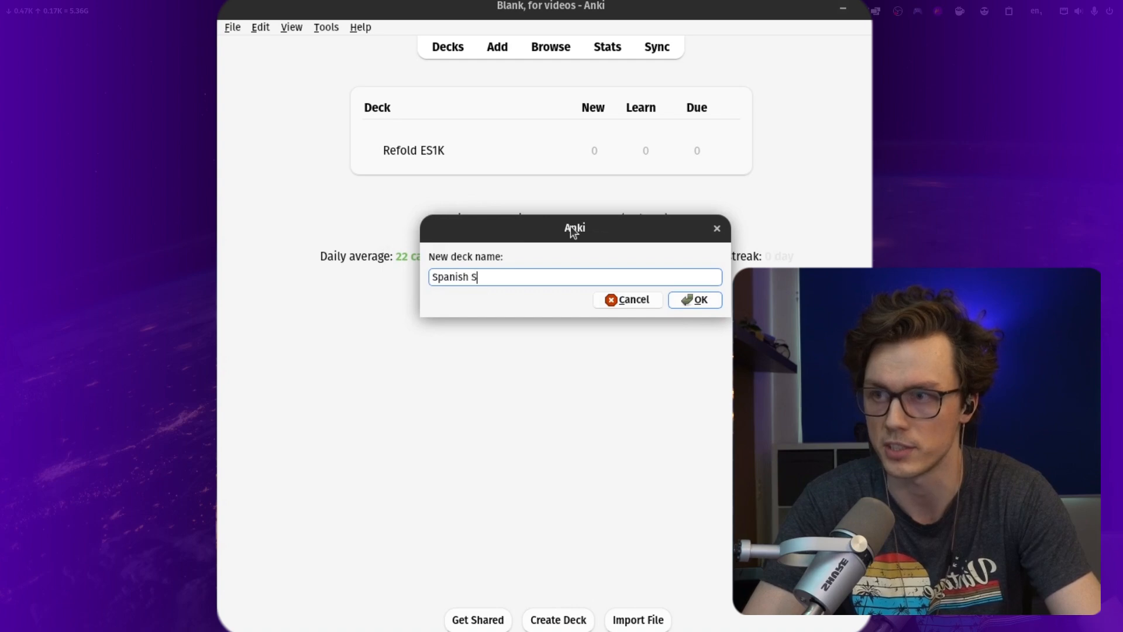
{"action": "type", "text": "entence Mining"}
{"action": "key", "text": "Return"}
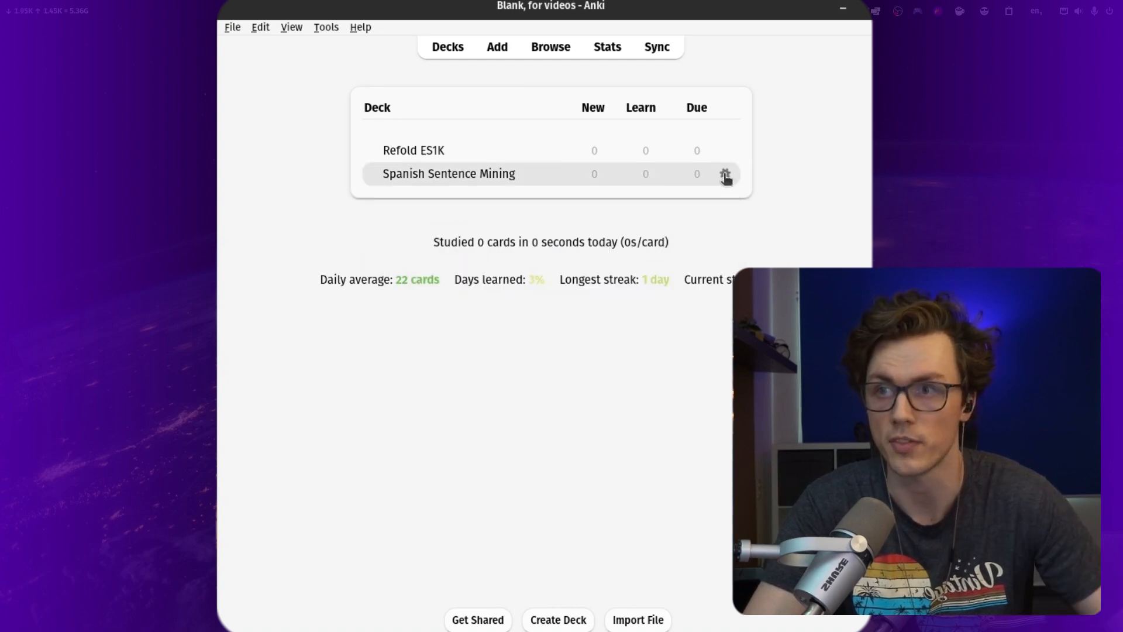
Assign the Refold Preset to the Spanish Sentence Mining deck and save its options.
{"action": "left_click", "coordinate": [725, 175]}
{"action": "left_click", "coordinate": [742, 209]}
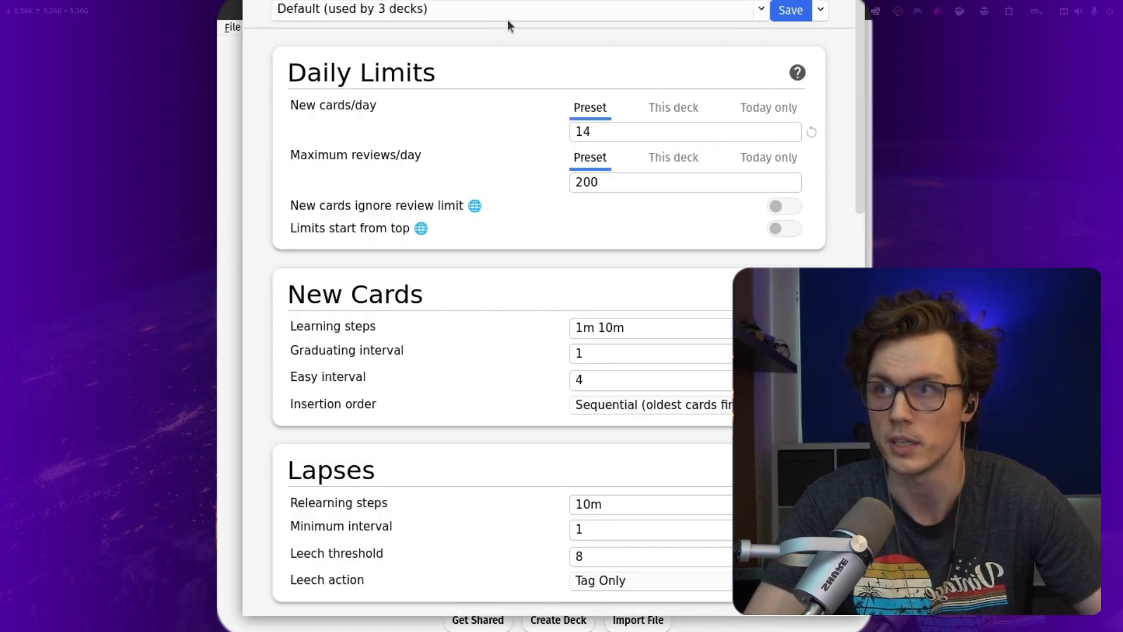
{"action": "left_click", "coordinate": [497, 18]}
{"action": "left_click", "coordinate": [459, 78]}
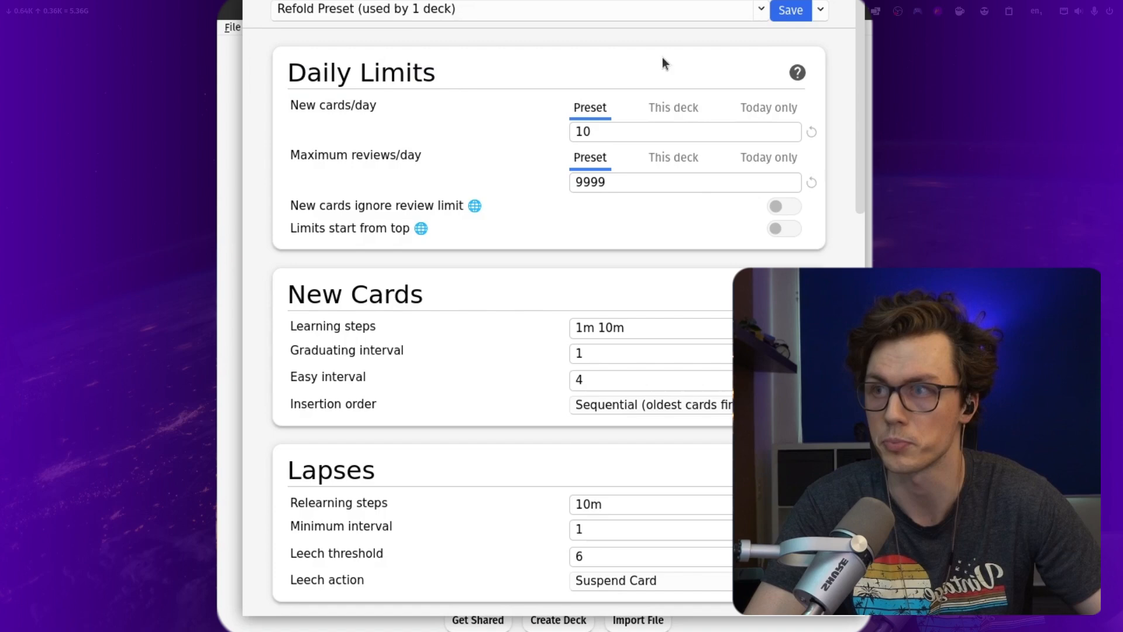
{"action": "left_click", "coordinate": [791, 12]}
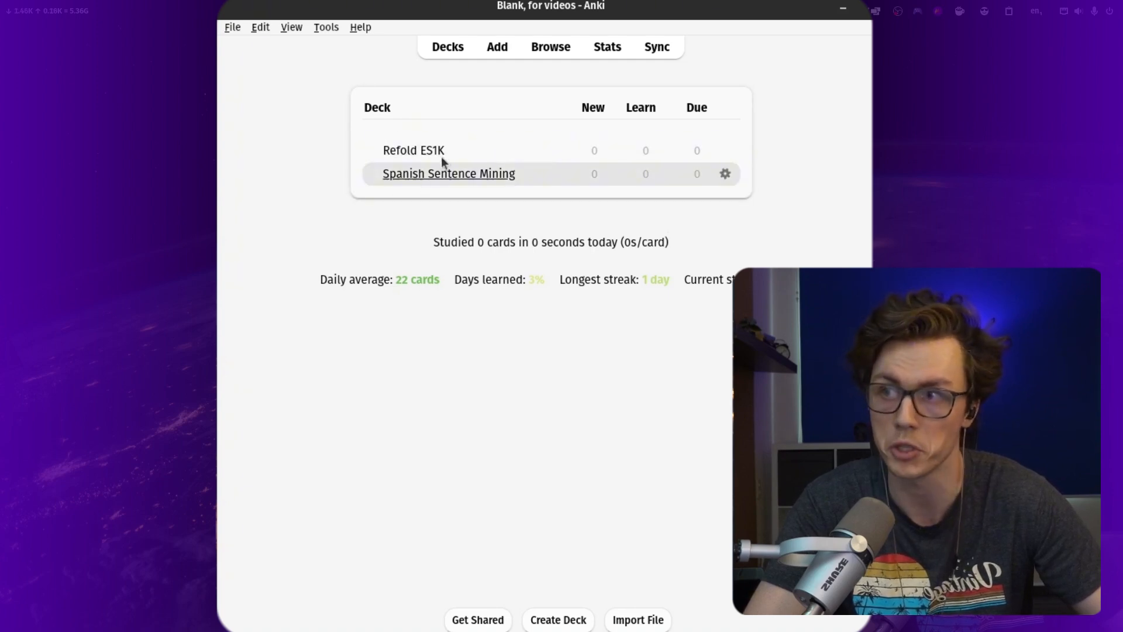
Create a new deck named "Spanish learning" as a parent for the Spanish decks.
{"action": "left_click", "coordinate": [579, 620]}
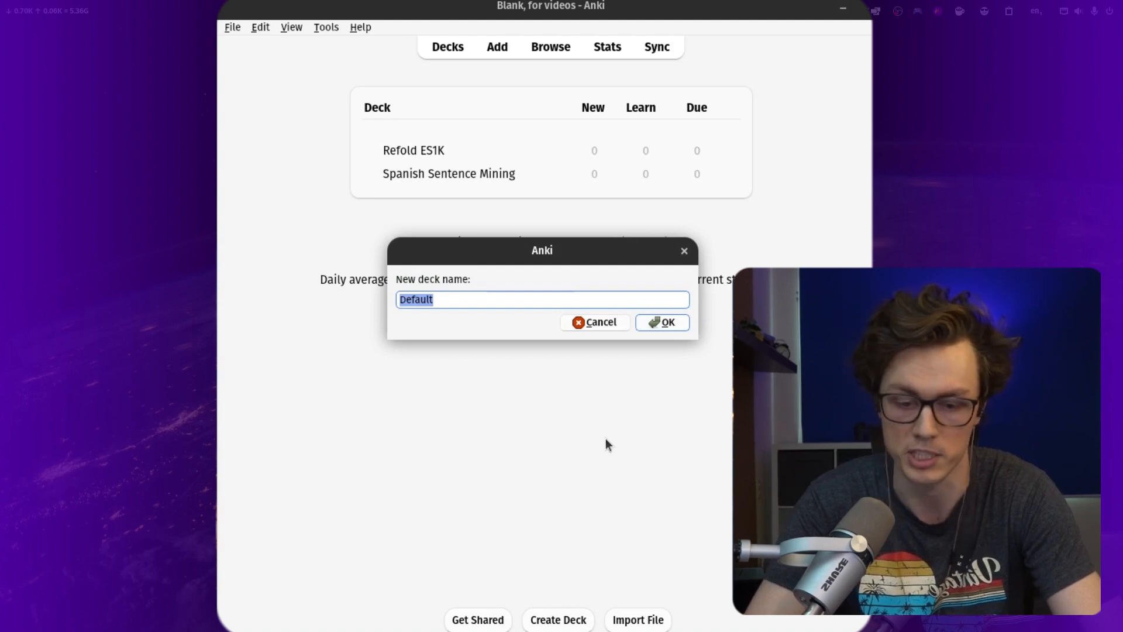
{"action": "type", "text": "Spanish l"}
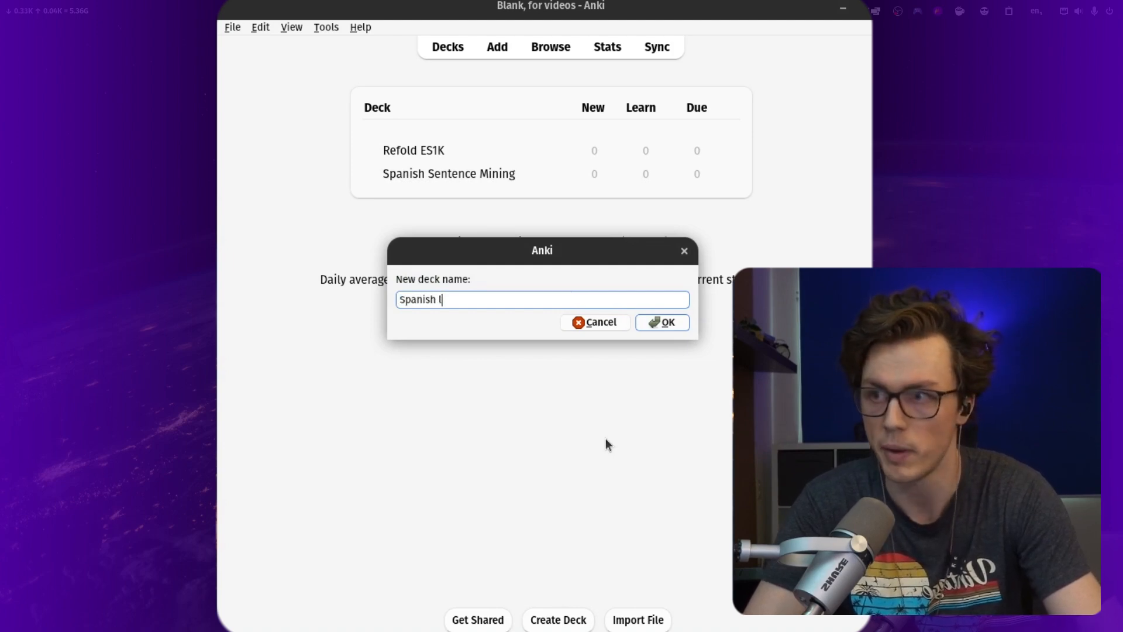
{"action": "type", "text": "earning"}
{"action": "key", "text": "Return"}
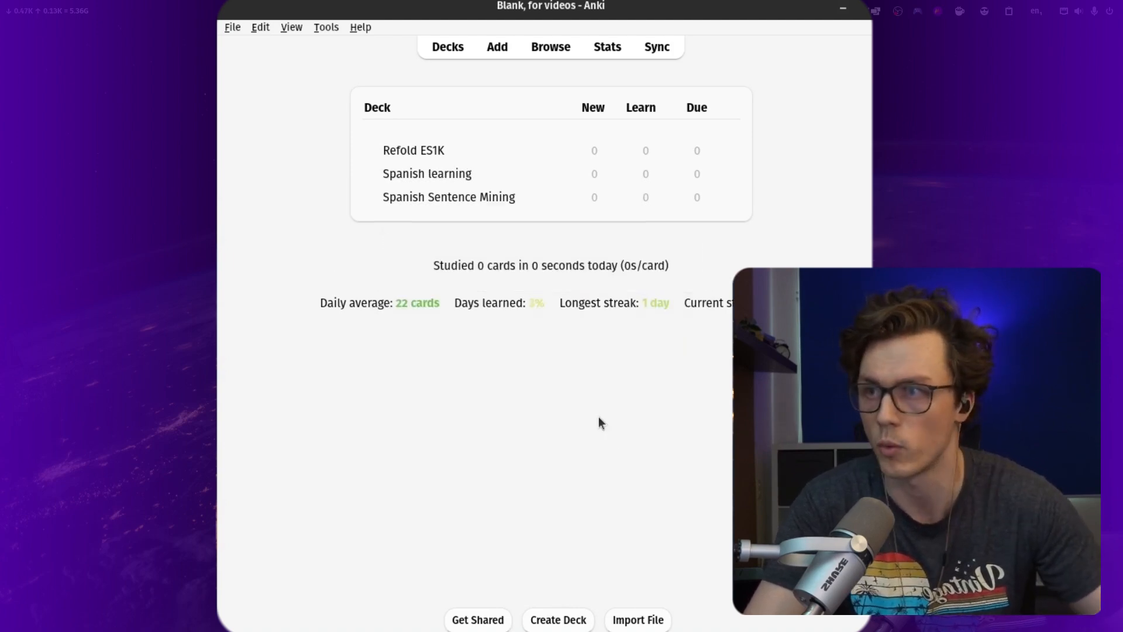
Assign the FOLDER preset to the Spanish learning deck and save its options.
{"action": "left_click", "coordinate": [726, 174]}
{"action": "left_click", "coordinate": [773, 206]}
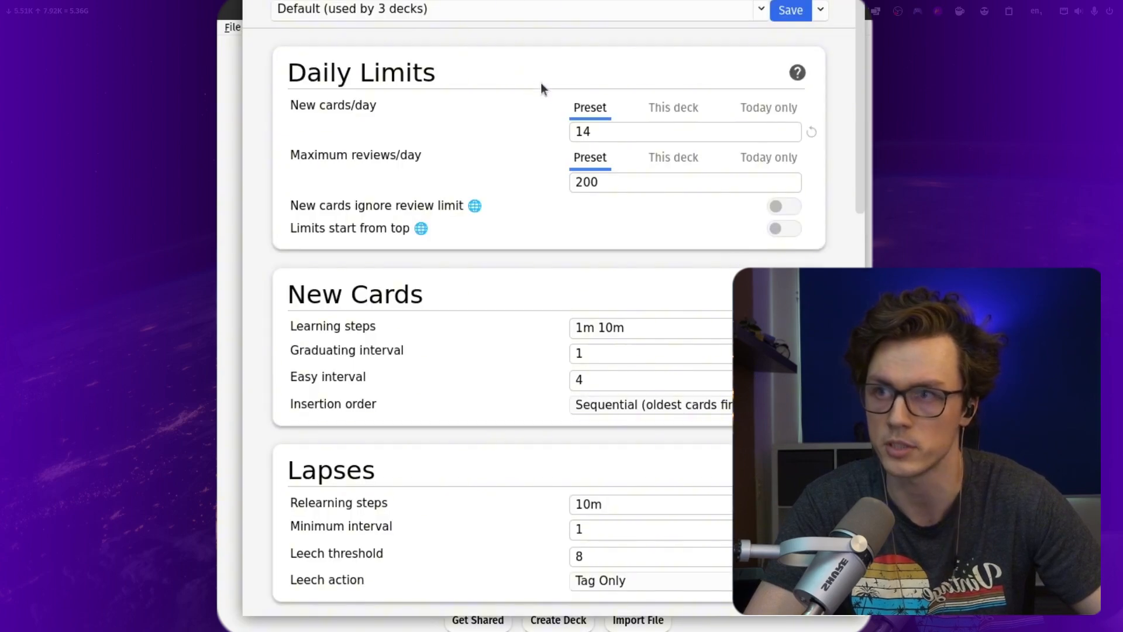
{"action": "left_click", "coordinate": [624, 8]}
{"action": "left_click", "coordinate": [448, 59]}
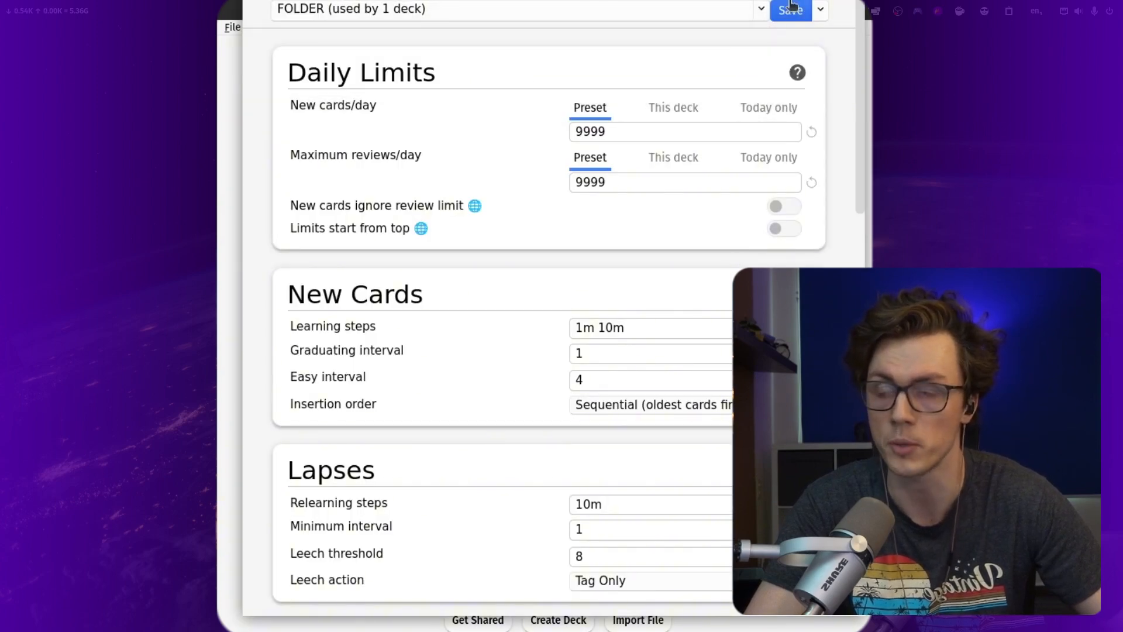
{"action": "left_click", "coordinate": [790, 11]}
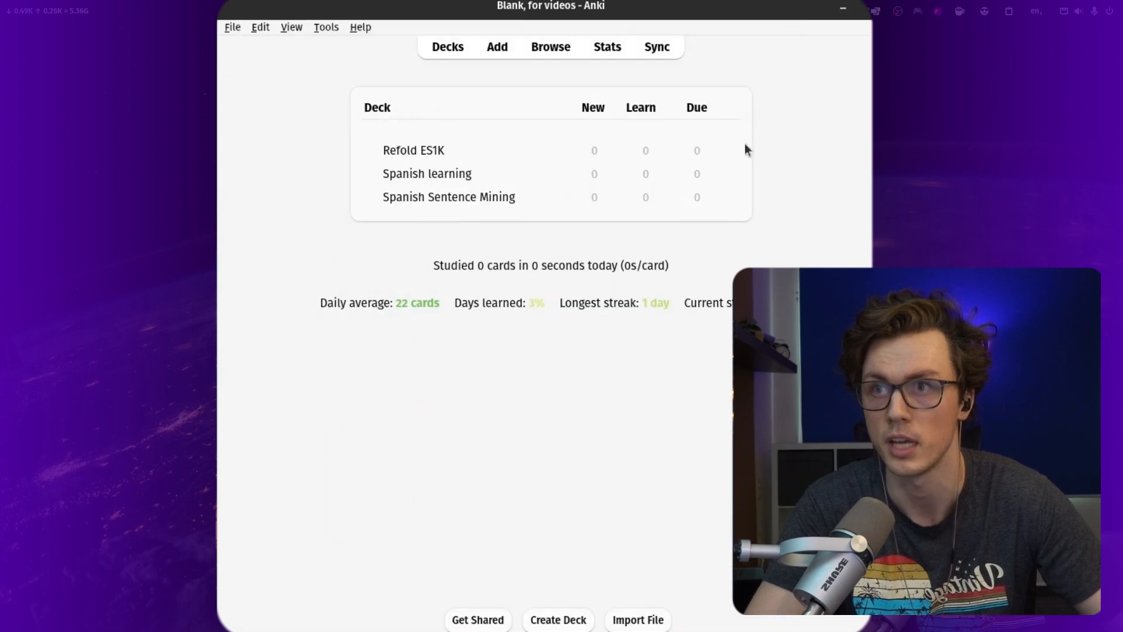
Nest the Refold ES1K and Spanish Sentence Mining decks under Spanish learning and expand the parent deck to show them.
{"action": "left_click_drag", "start_coordinate": [462, 194], "coordinate": [450, 171]}
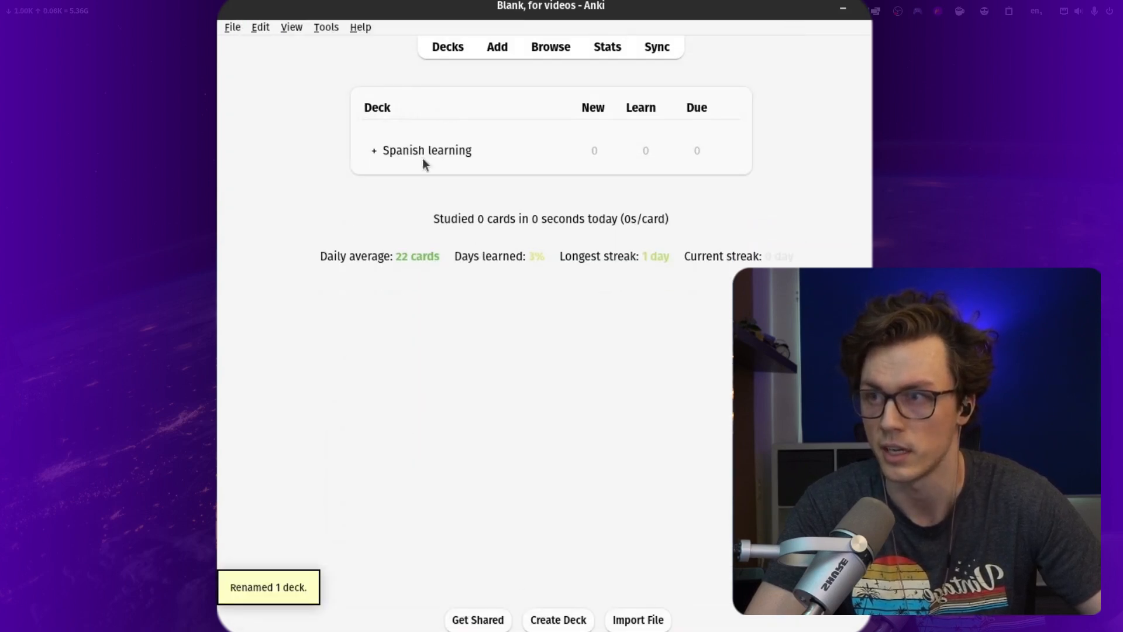
{"action": "left_click", "coordinate": [375, 151]}
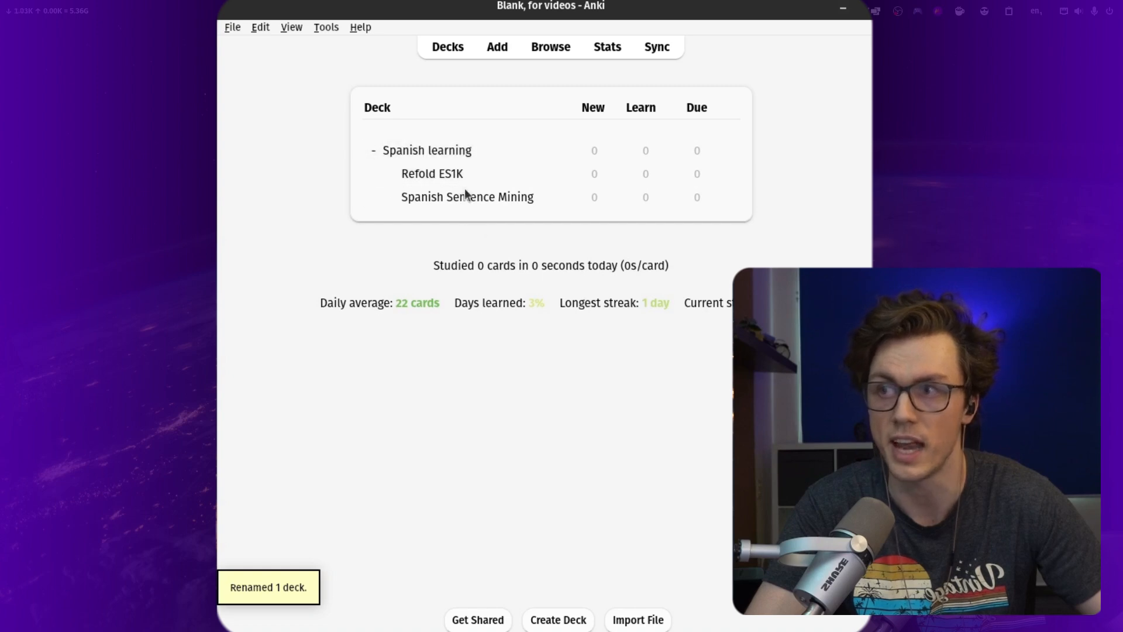
{"action": "left_click", "coordinate": [375, 152]}
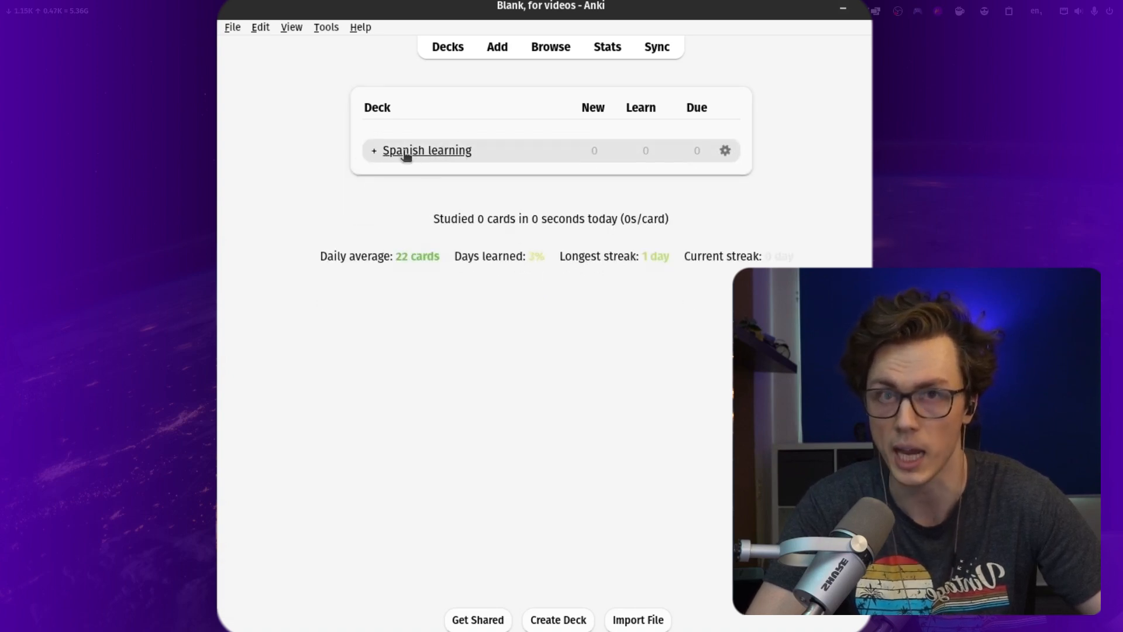
{"action": "left_click", "coordinate": [375, 153]}
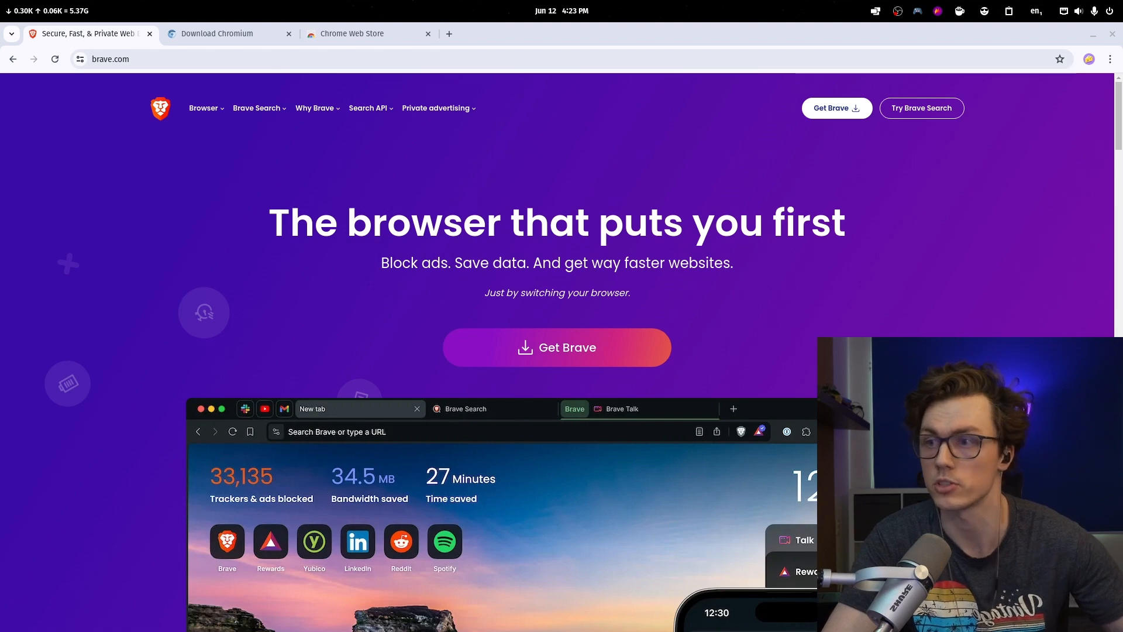
Switch to the web browser and compare the Brave homepage with the Download Chromium page.
{"action": "left_click", "coordinate": [226, 35]}
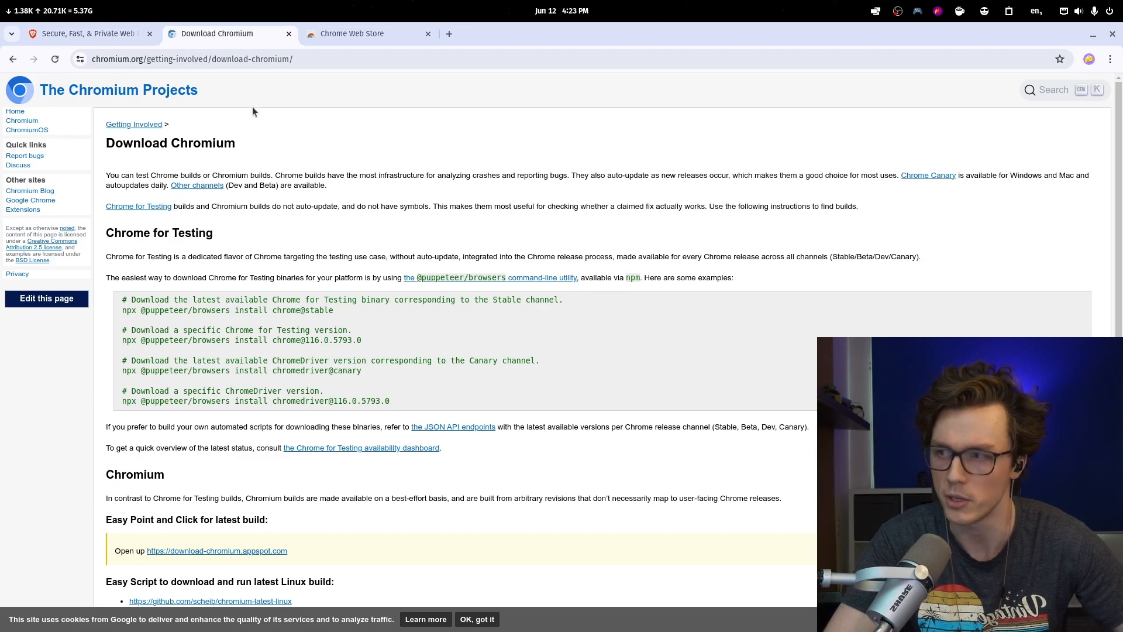
{"action": "left_click", "coordinate": [83, 35]}
{"action": "left_click", "coordinate": [187, 32]}
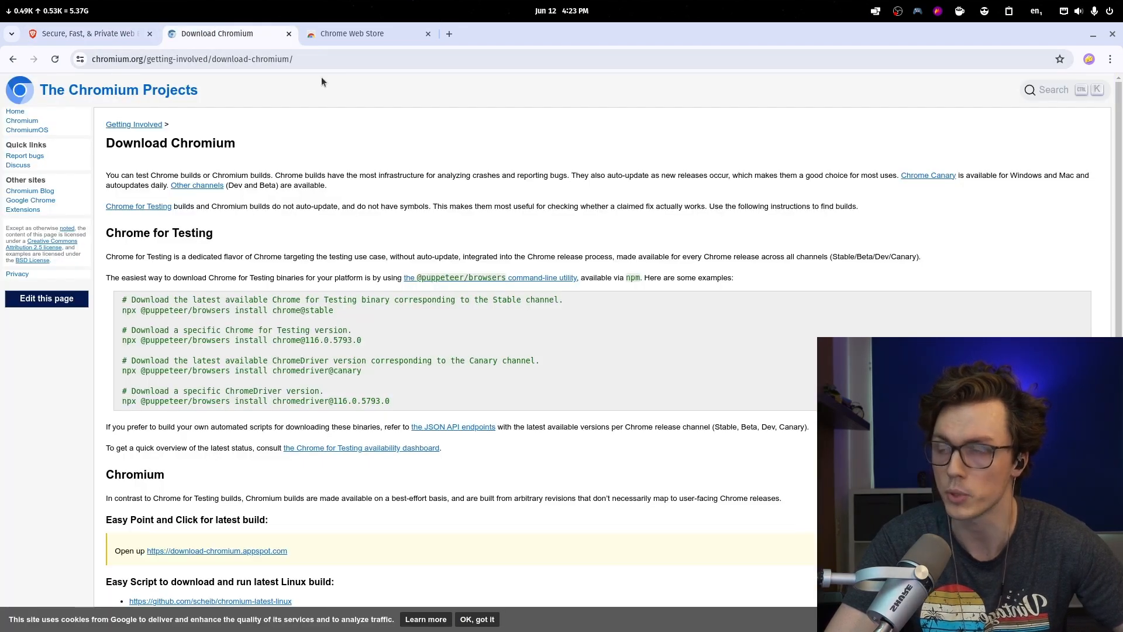
Find the "asbplayer: Language-learning with subtitles" extension in the Chrome Web Store and add it to the browser.
{"action": "left_click", "coordinate": [336, 35]}
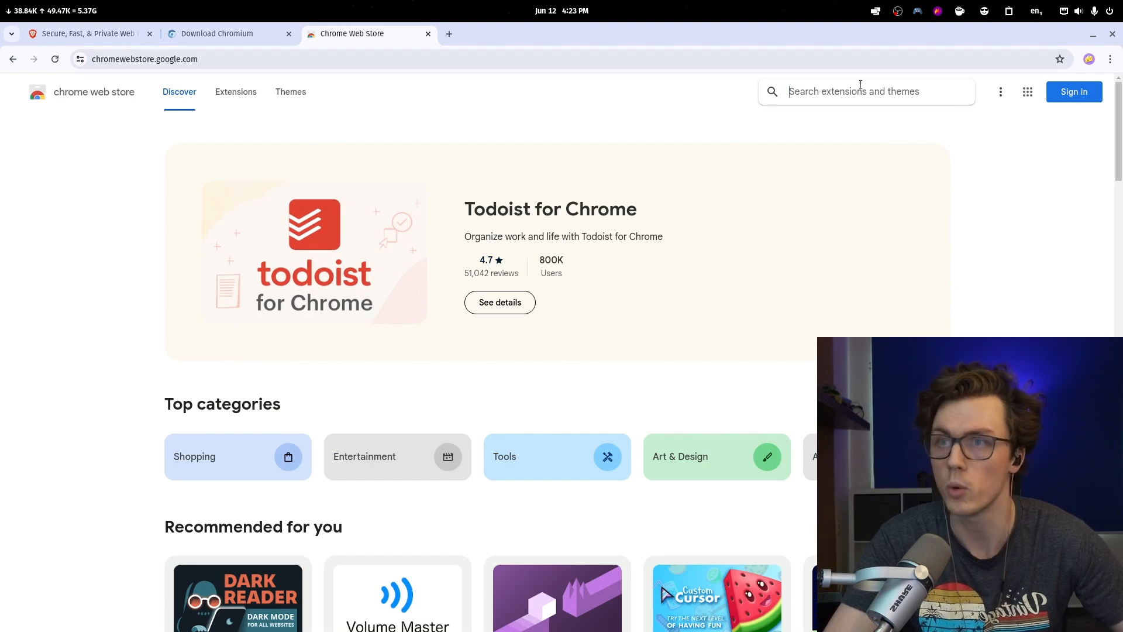
{"action": "type", "text": "asbpla"}
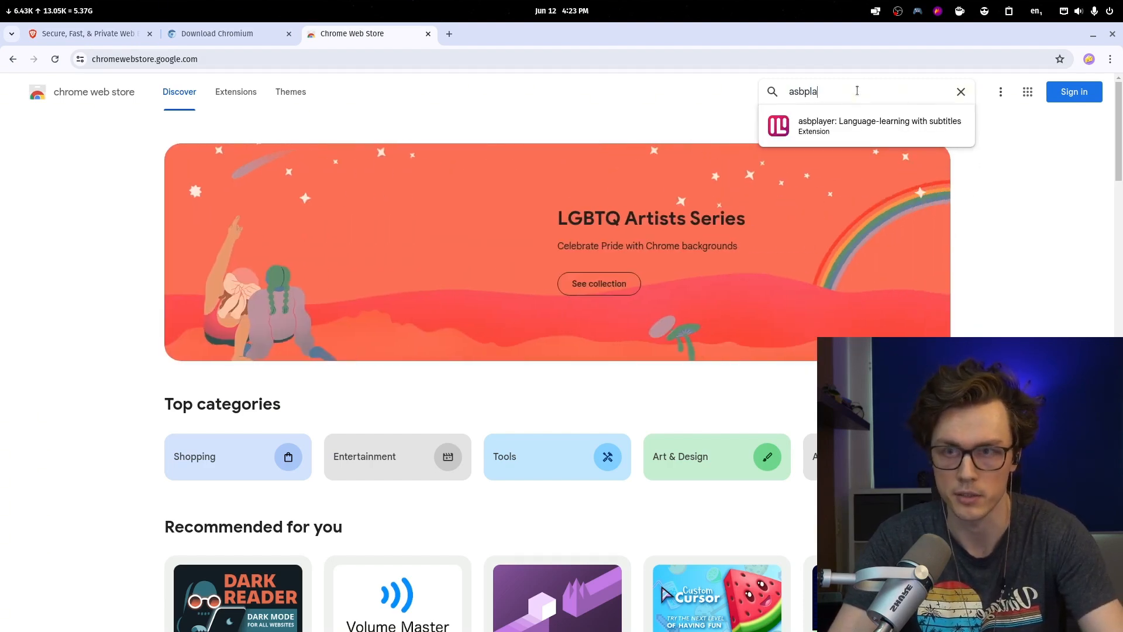
{"action": "key", "text": "Down"}
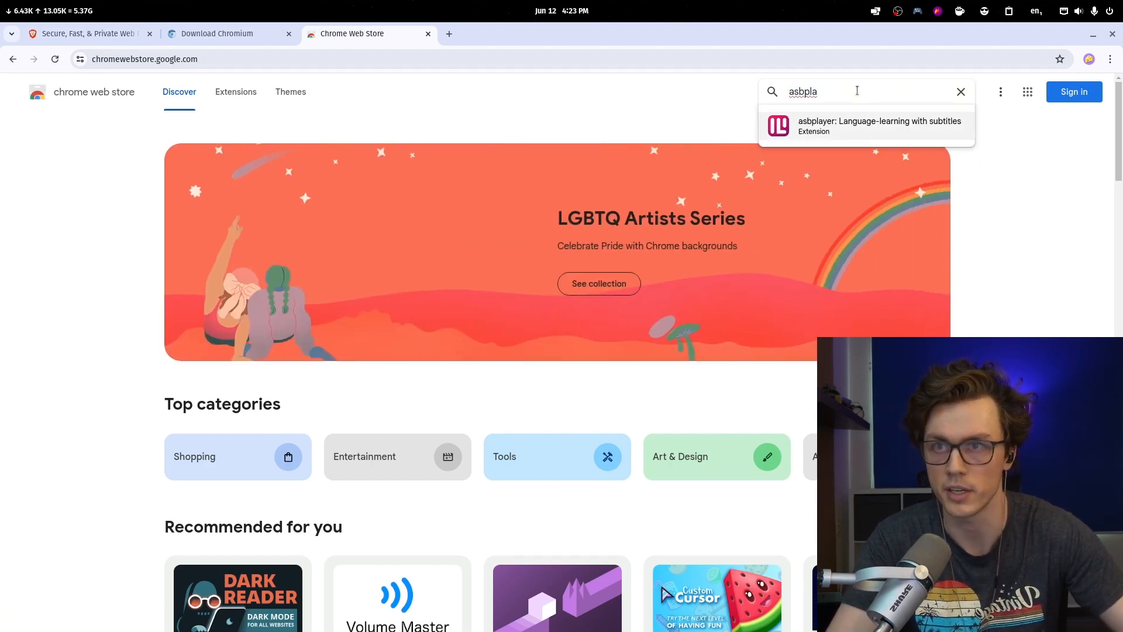
{"action": "key", "text": "Return"}
{"action": "left_click", "coordinate": [828, 142]}
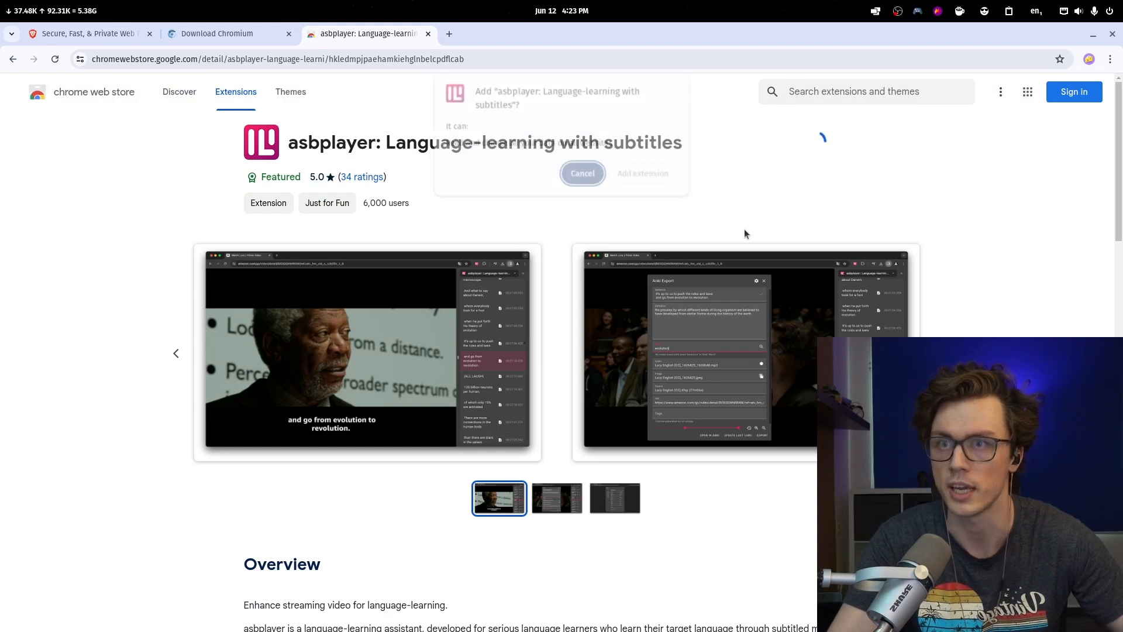
{"action": "left_click", "coordinate": [665, 175]}
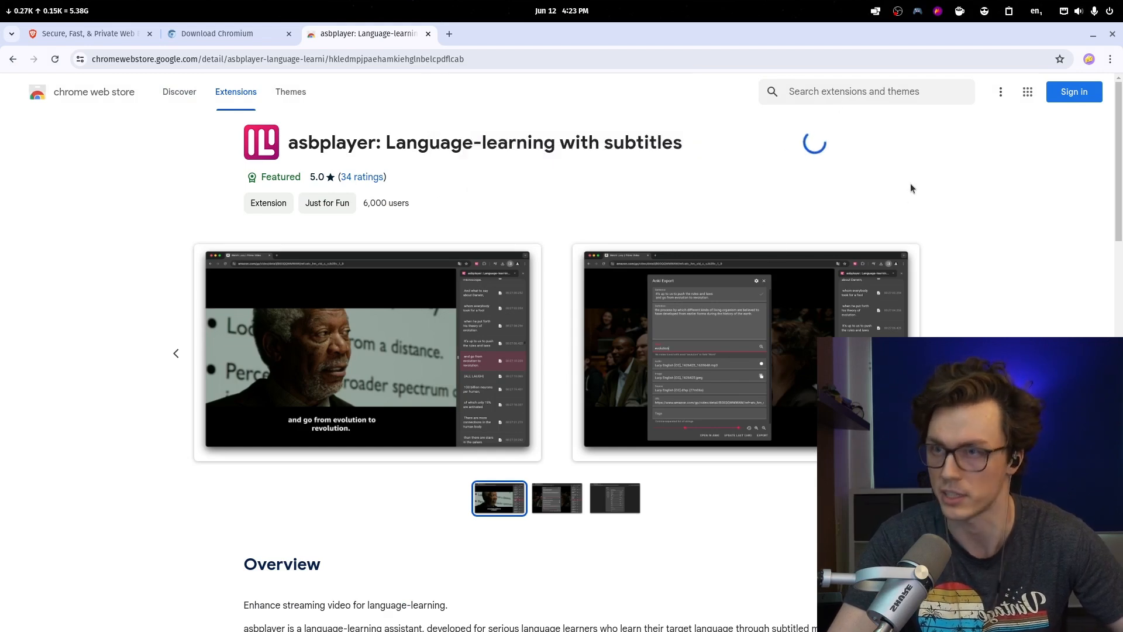
Pin the asbplayer extension to the browser toolbar and close the extensions list.
{"action": "left_click", "coordinate": [1059, 60]}
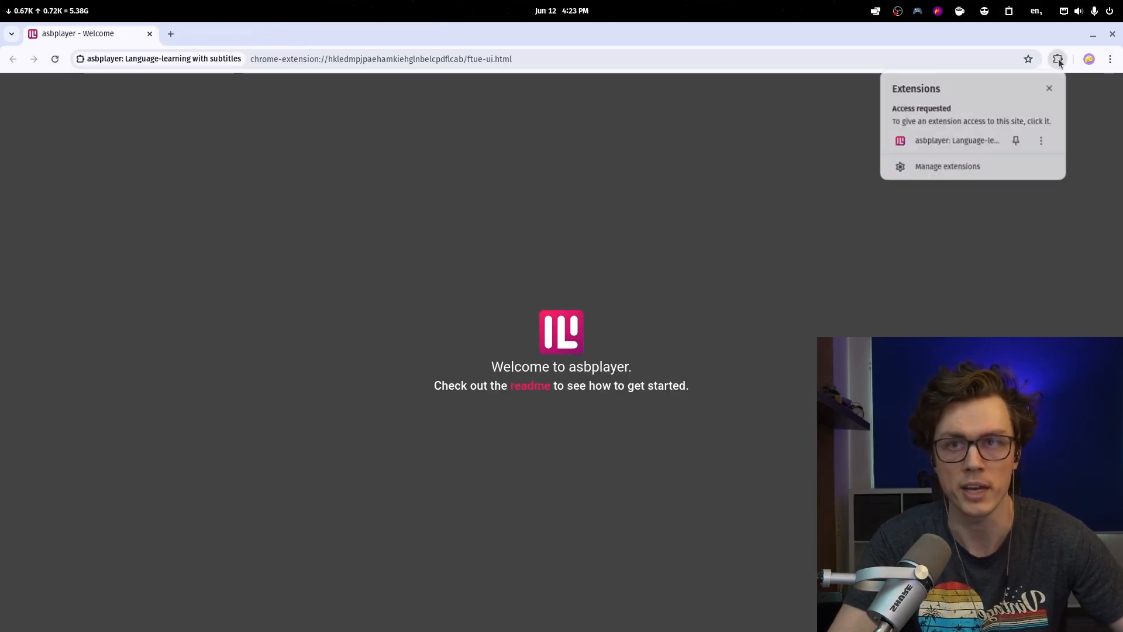
{"action": "left_click", "coordinate": [1016, 140]}
{"action": "left_click", "coordinate": [1049, 88]}
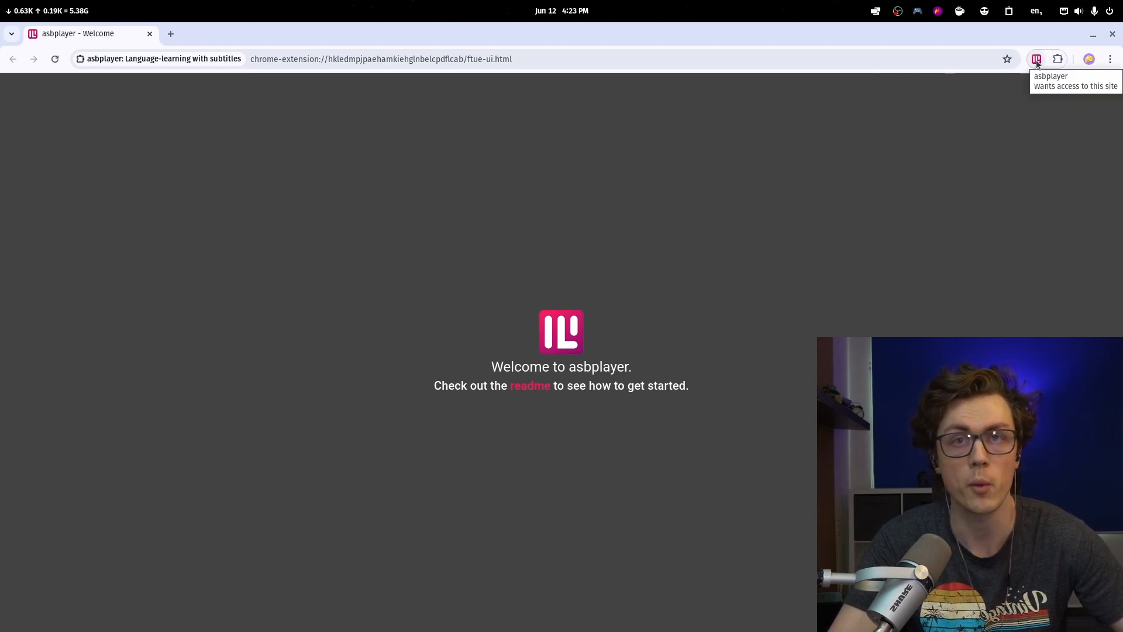
Open asbplayer's Anki settings and examine the decks offered for the Deck field without choosing one.
{"action": "left_click", "coordinate": [1036, 60]}
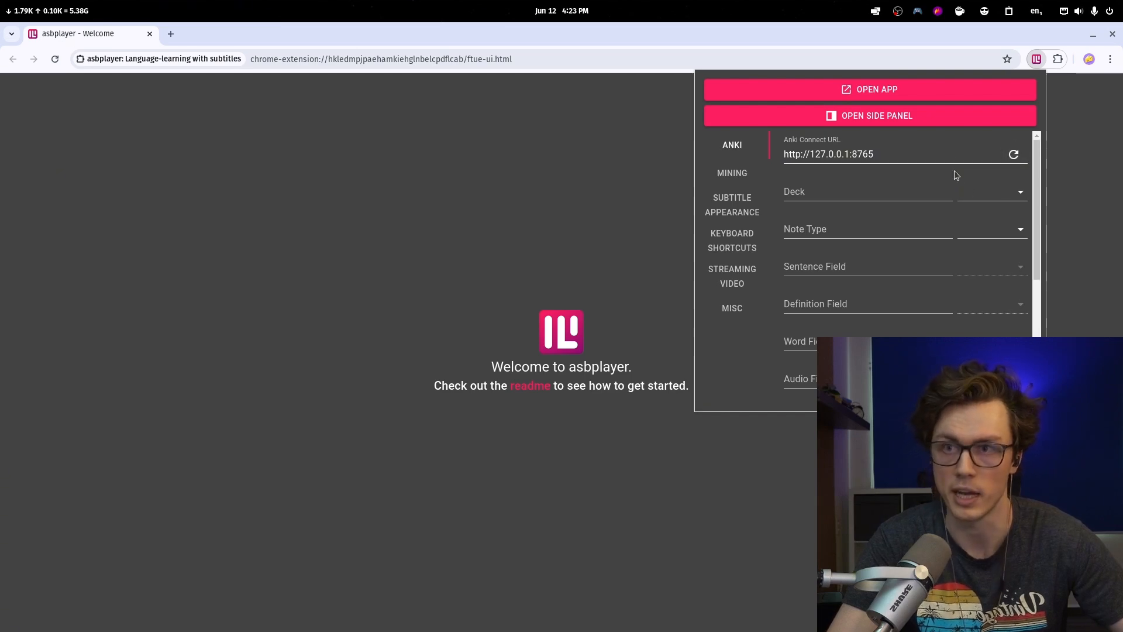
{"action": "left_click", "coordinate": [974, 193]}
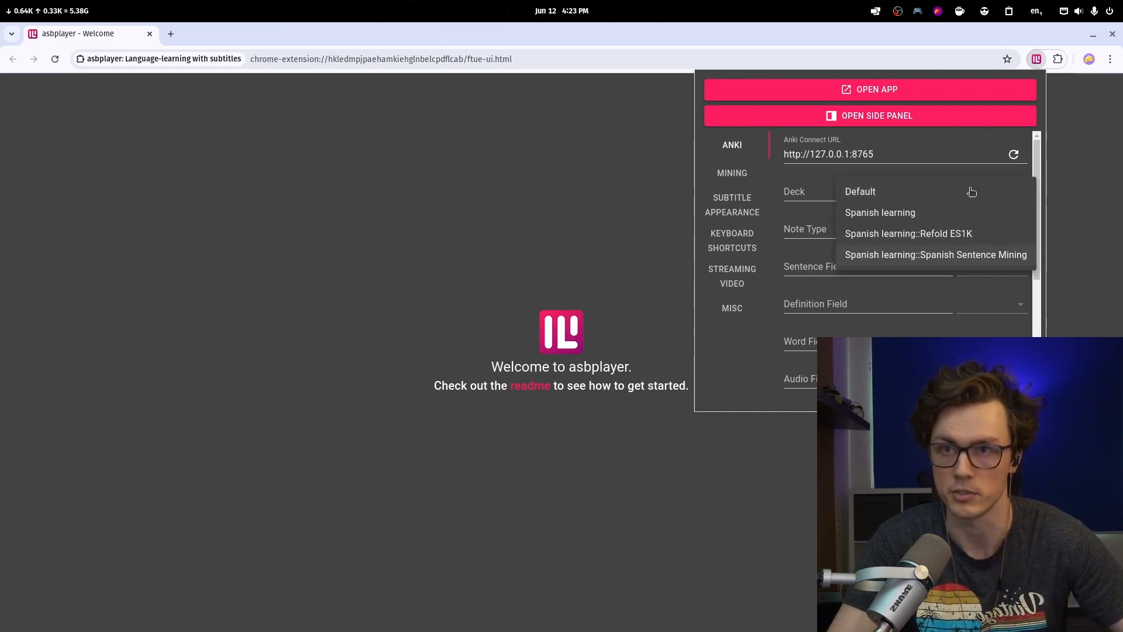
{"action": "left_click", "coordinate": [780, 185]}
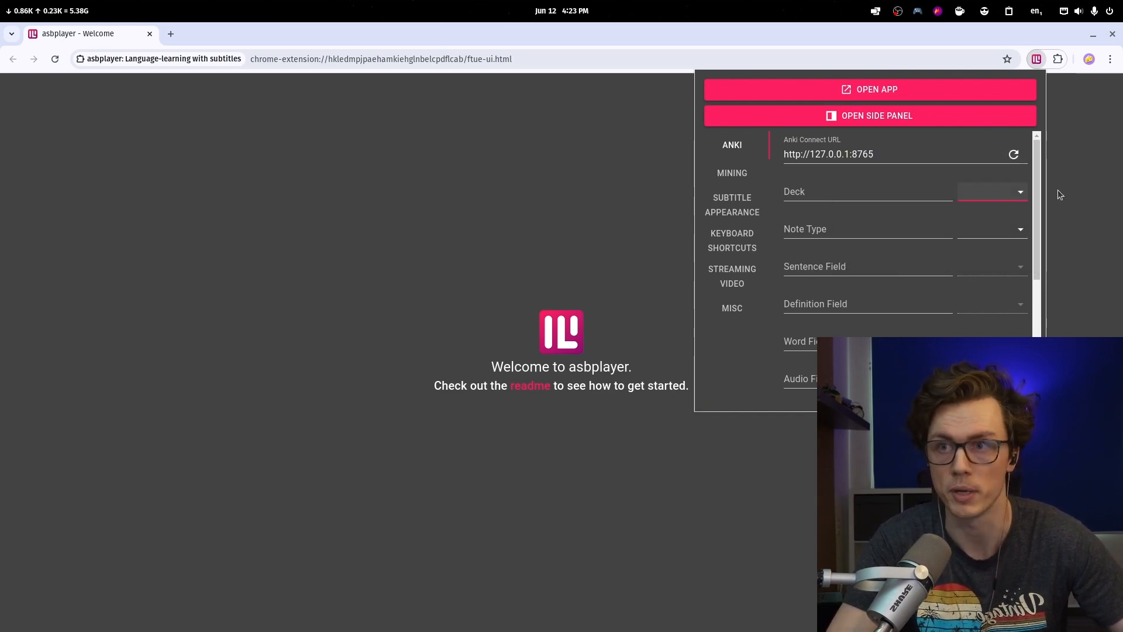
Set asbplayer's deck to "Spanish learning::Spanish Sentence Mining" and its note type to "Refold Sentence Miner: Sentence".
{"action": "left_click", "coordinate": [992, 190]}
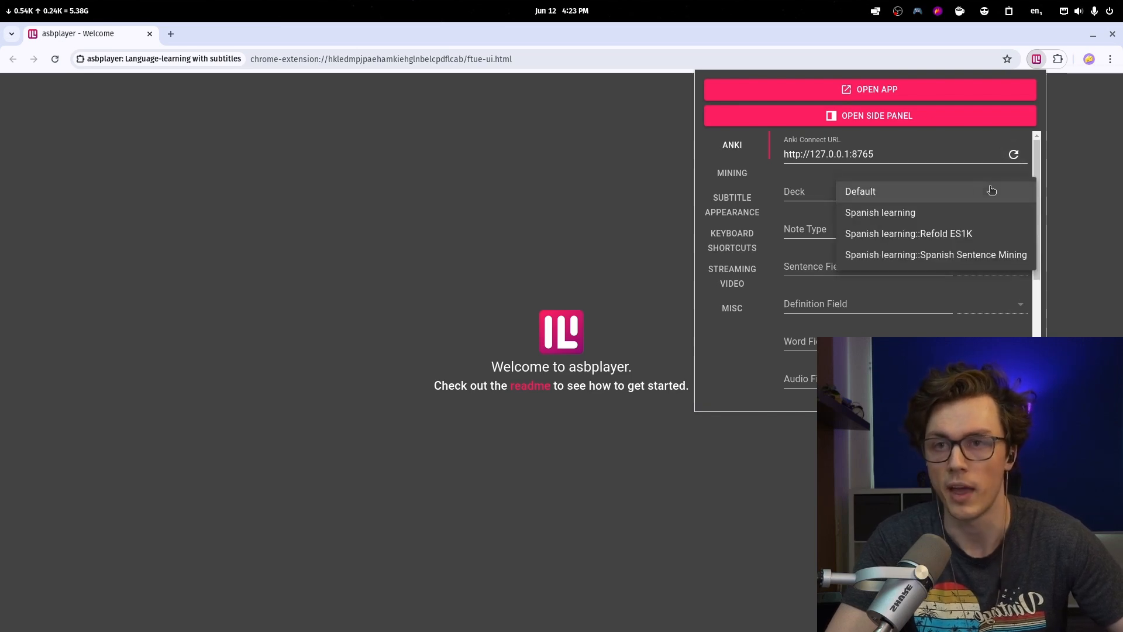
{"action": "left_click", "coordinate": [956, 257]}
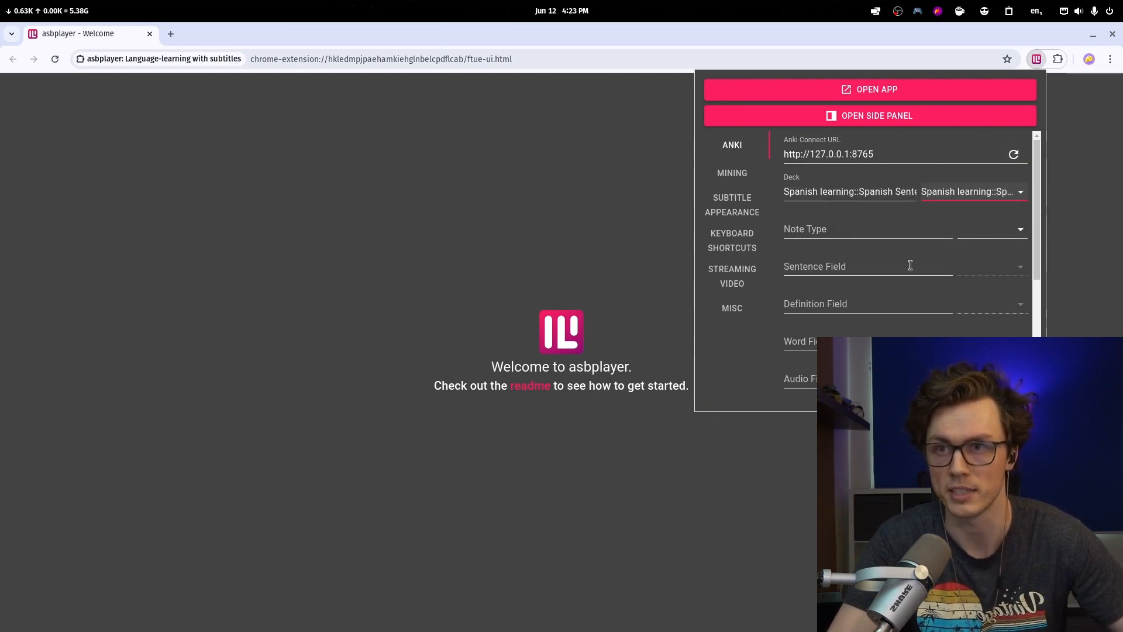
{"action": "left_click", "coordinate": [971, 234]}
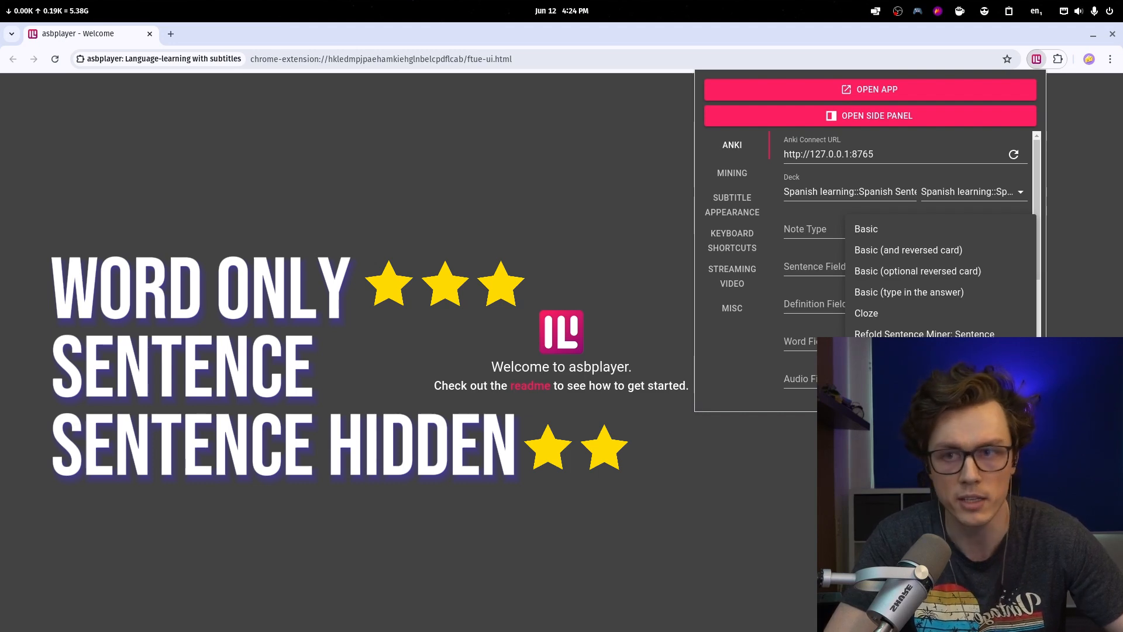
{"action": "left_click", "coordinate": [936, 333]}
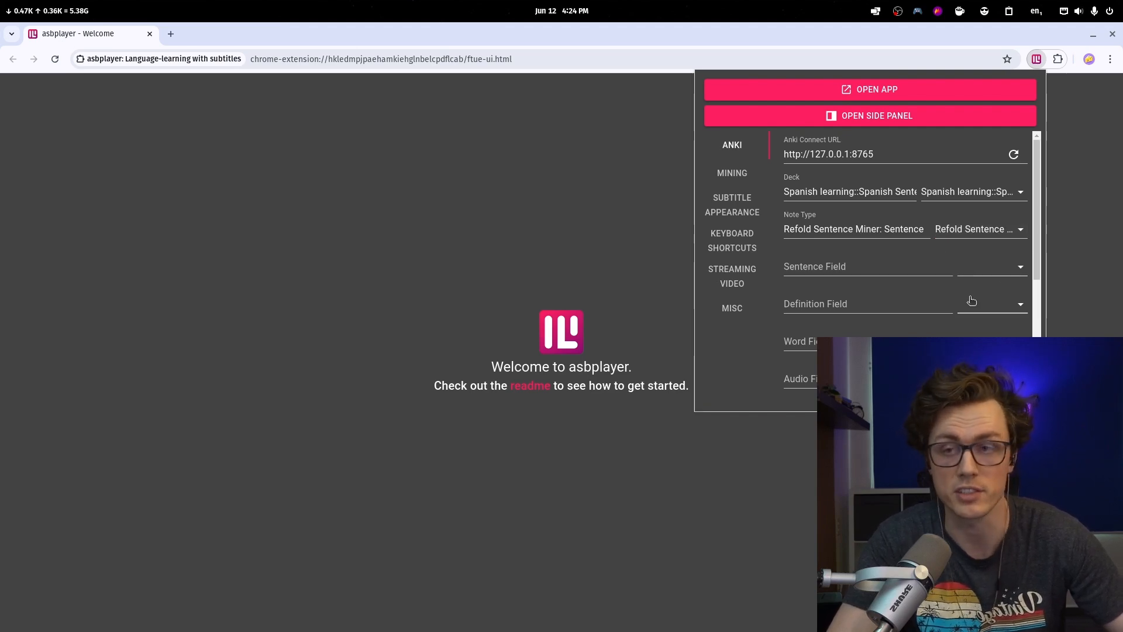
Map the Sentence Field to "Example Sentence" and the Definition Field to "Definitions 1".
{"action": "left_click", "coordinate": [982, 268]}
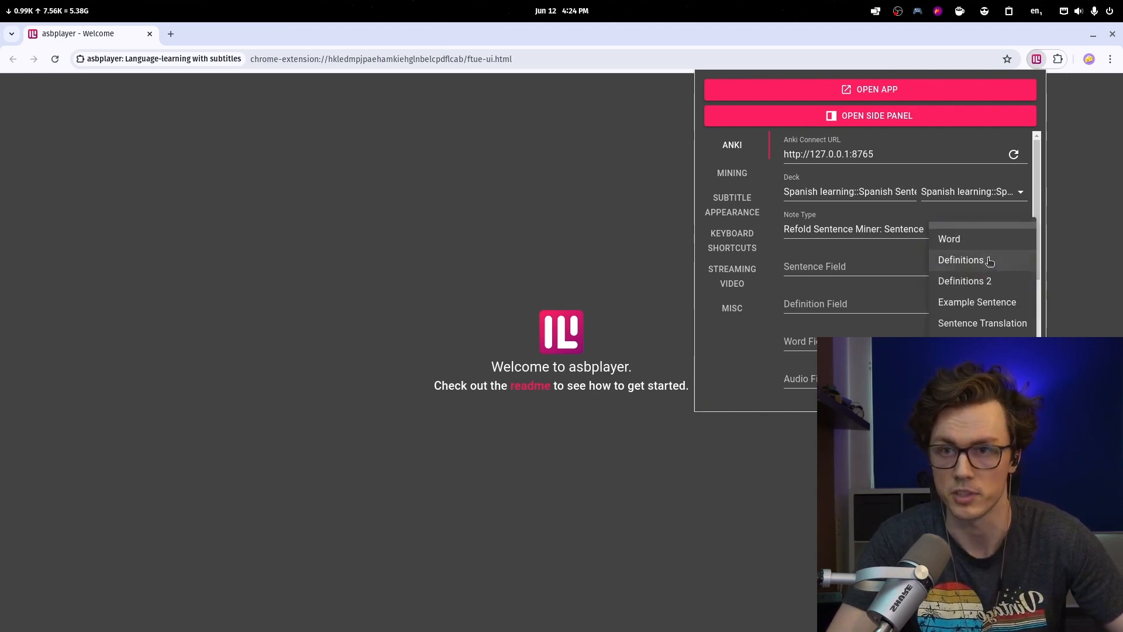
{"action": "left_click", "coordinate": [978, 302]}
{"action": "left_click", "coordinate": [978, 305]}
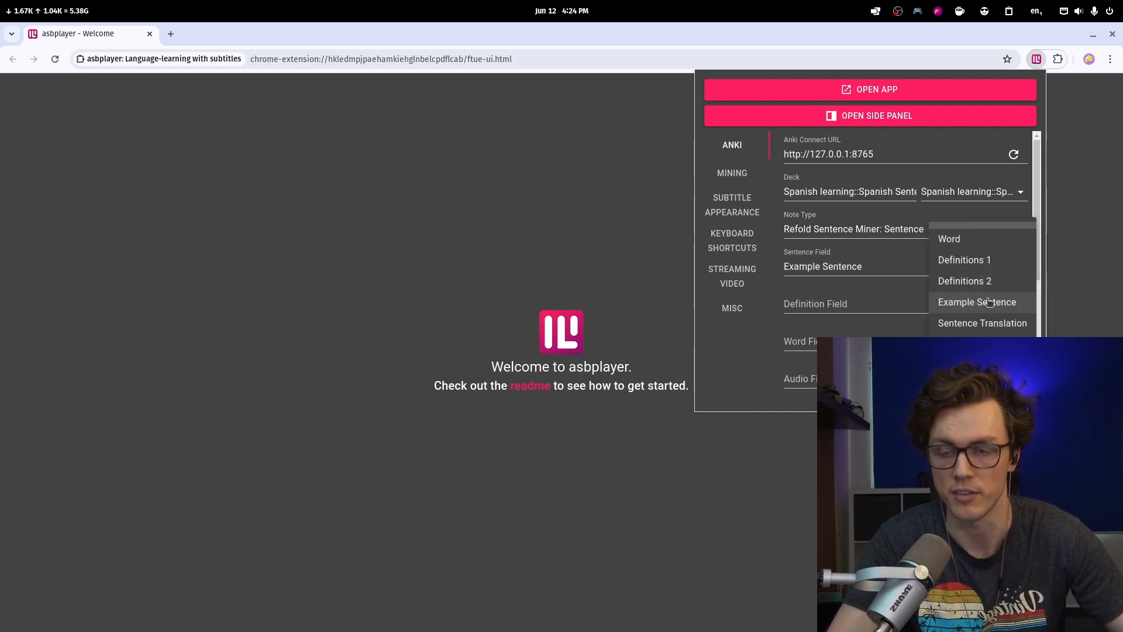
{"action": "left_click", "coordinate": [984, 259]}
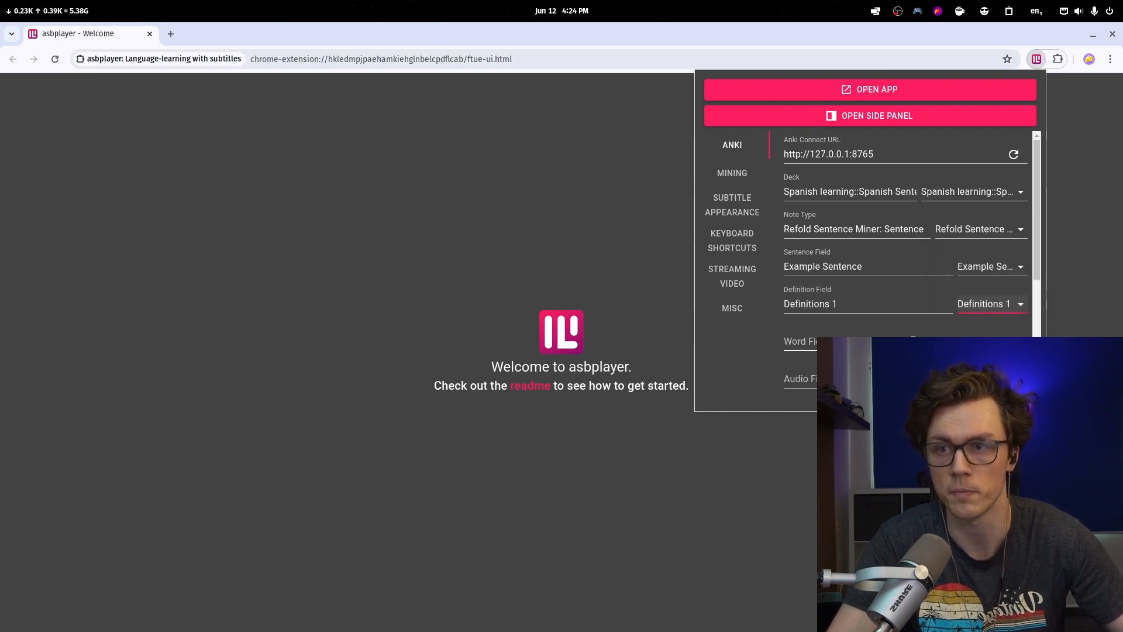
Map the Word Field to "Word", the Audio Field to "sentence_audio" and the Image Field to "image".
{"action": "scroll", "coordinate": [942, 303], "scroll_direction": "down", "scroll_amount": 3}
{"action": "left_click", "coordinate": [988, 211]}
{"action": "left_click", "coordinate": [990, 220]}
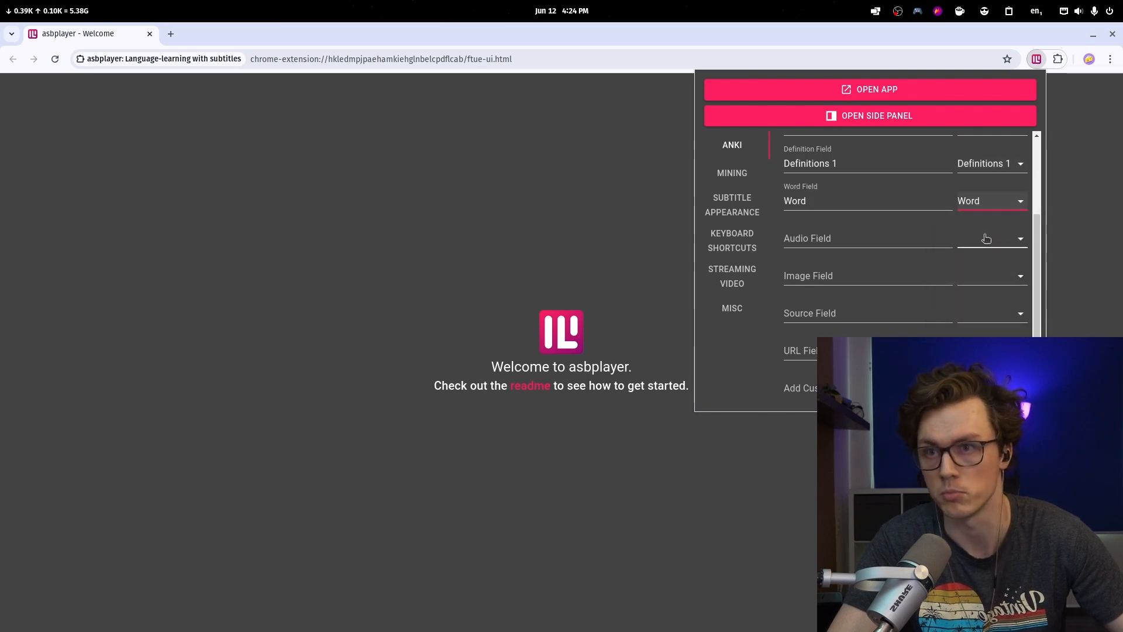
{"action": "left_click", "coordinate": [987, 236]}
{"action": "left_click", "coordinate": [989, 365]}
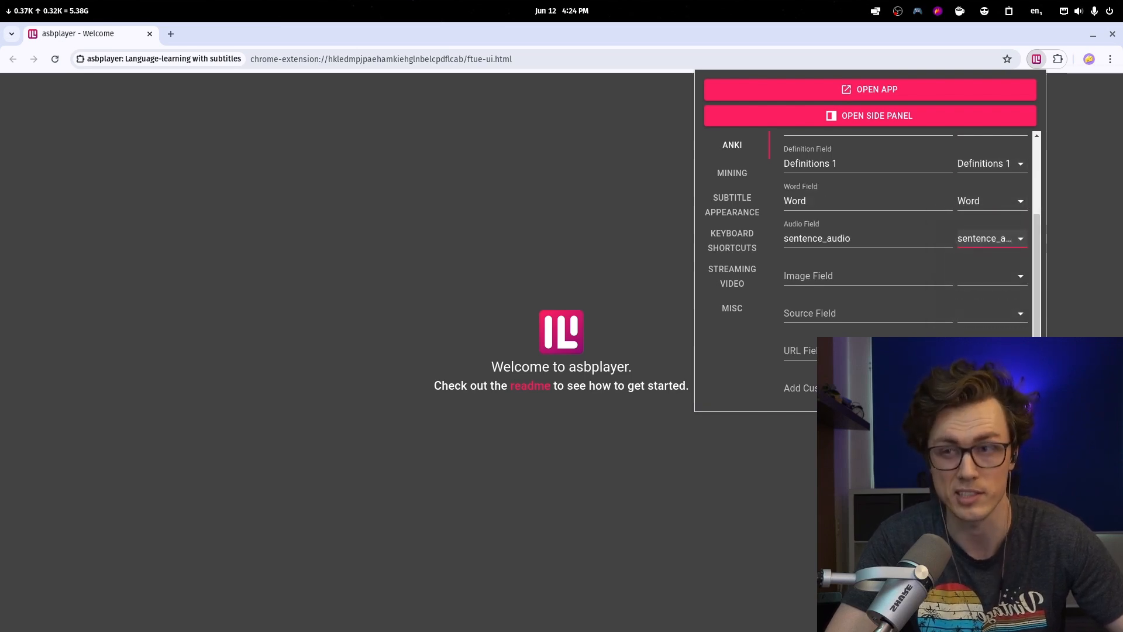
{"action": "left_click", "coordinate": [984, 277]}
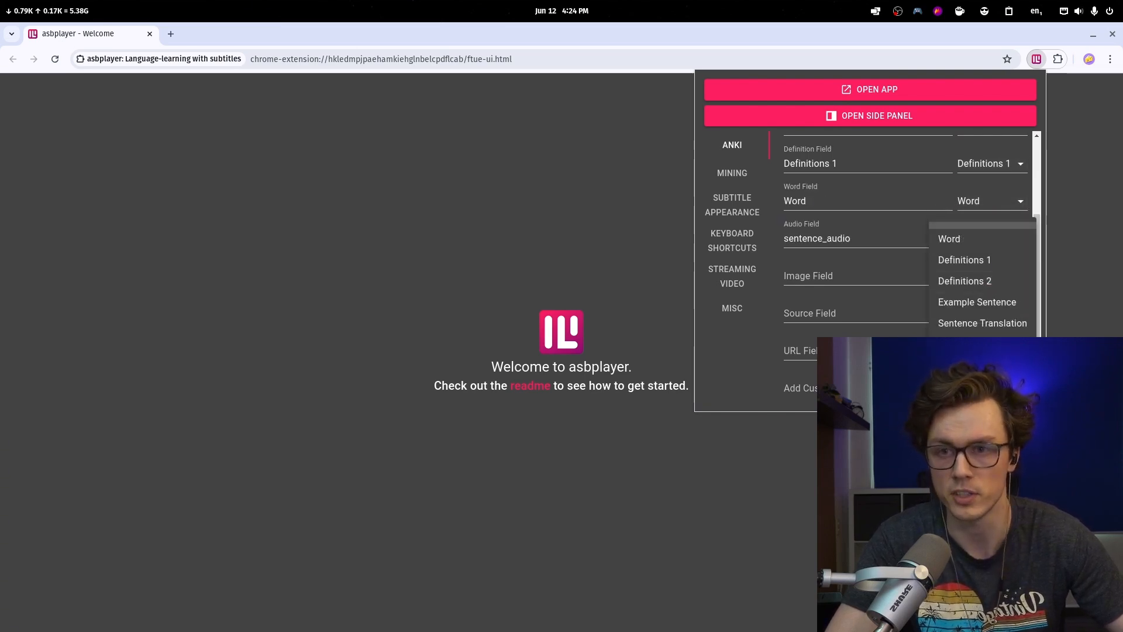
{"action": "left_click", "coordinate": [989, 365]}
{"action": "scroll", "coordinate": [911, 318], "scroll_direction": "down", "scroll_amount": 1}
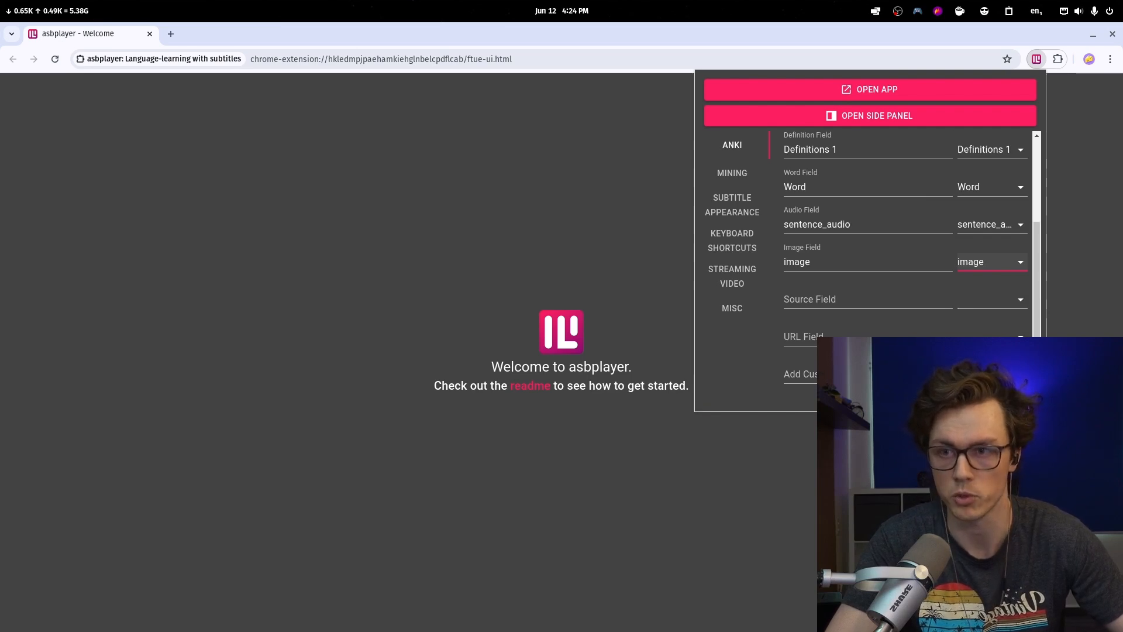
Enable automatic copying of the current subtitle to the clipboard in asbplayer's miscellaneous settings.
{"action": "scroll", "coordinate": [866, 234], "scroll_direction": "up", "scroll_amount": 4}
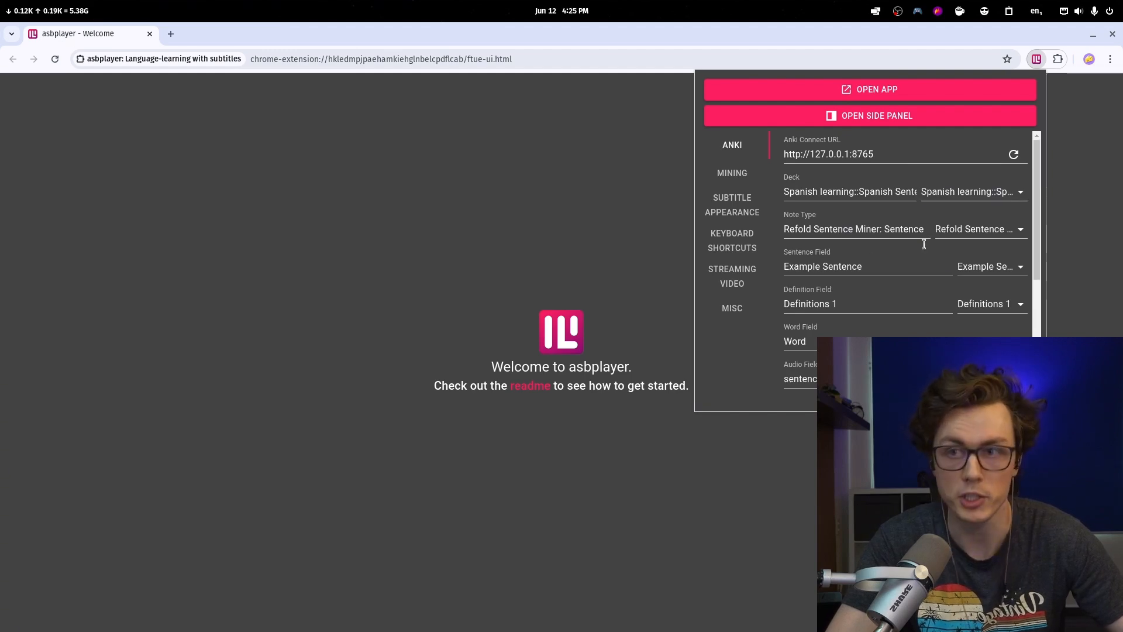
{"action": "left_click", "coordinate": [743, 308]}
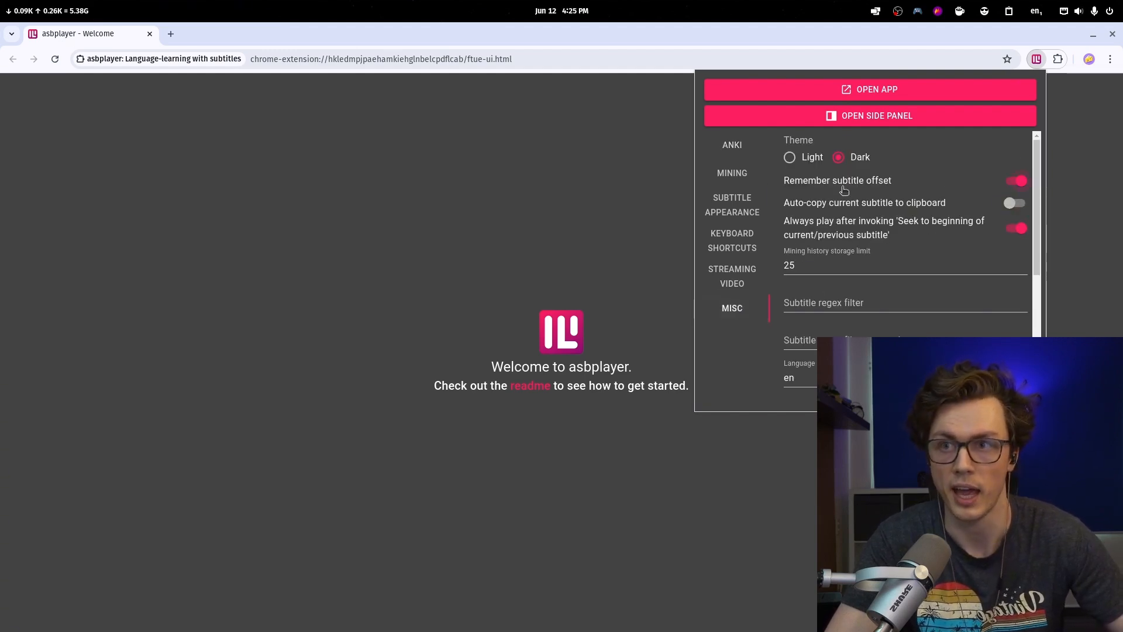
{"action": "left_click", "coordinate": [929, 205]}
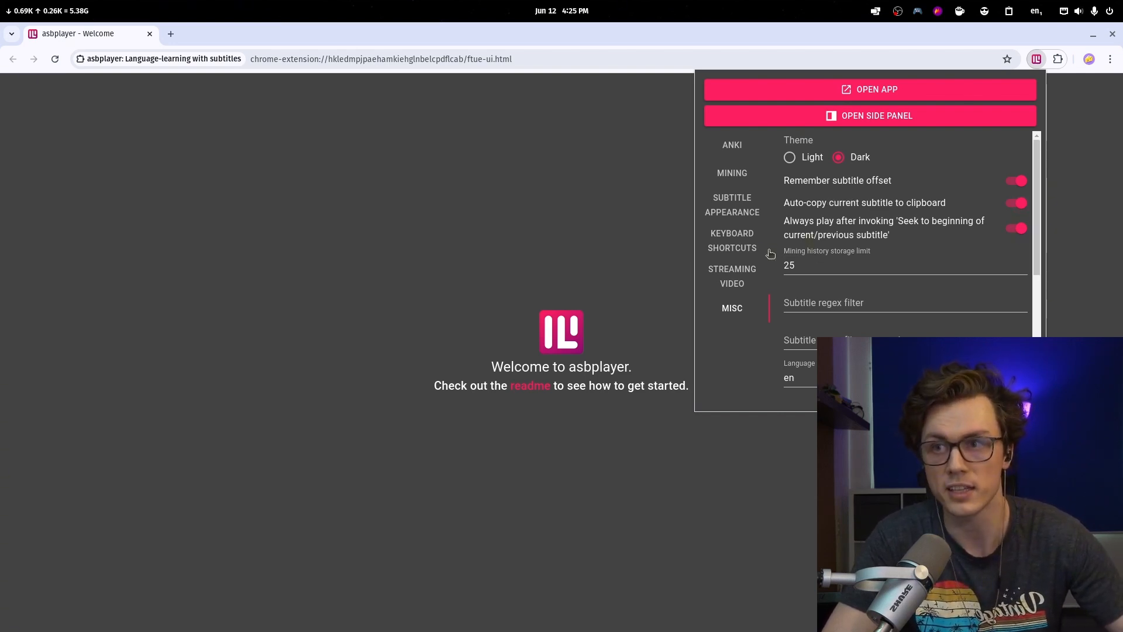
Open asbplayer's browser shortcut settings and clear the shortcuts for mining with the Anki export dialog and for manually taking a screenshot.
{"action": "left_click", "coordinate": [734, 242]}
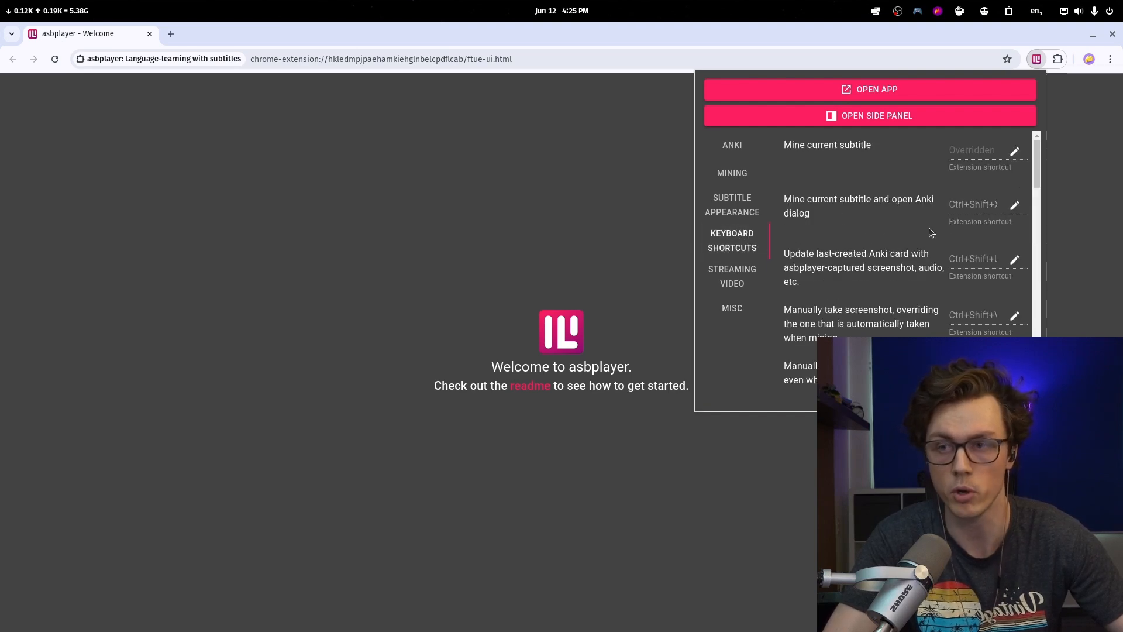
{"action": "left_click", "coordinate": [1015, 205]}
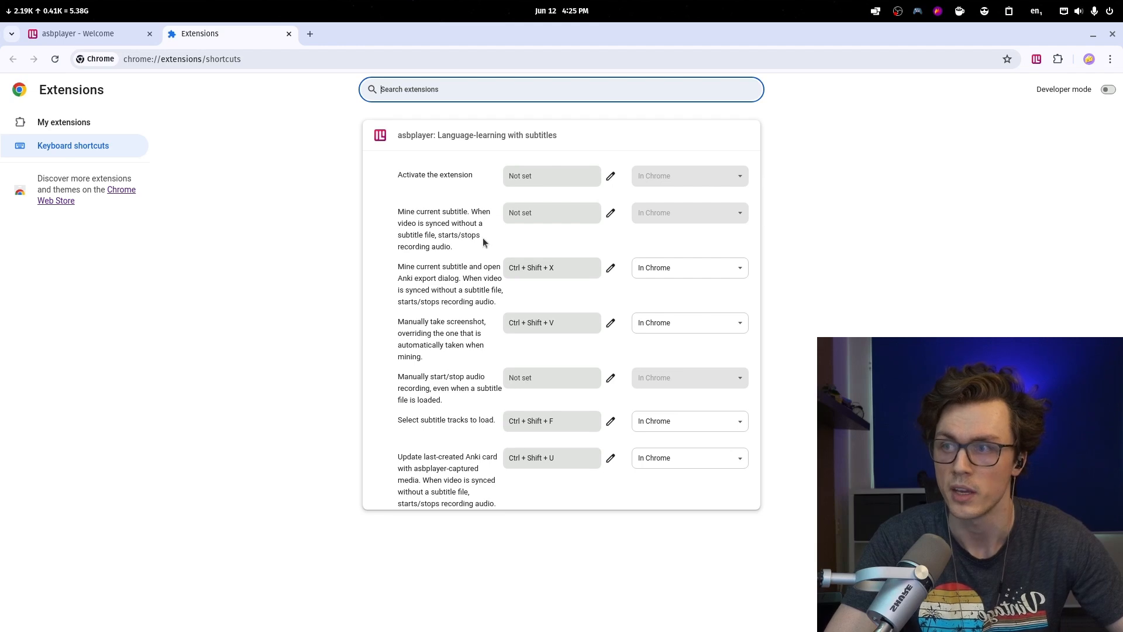
{"action": "left_click_drag", "start_coordinate": [398, 462], "coordinate": [496, 504]}
{"action": "left_click", "coordinate": [408, 559]}
{"action": "left_click_drag", "start_coordinate": [212, 459], "coordinate": [410, 551]}
{"action": "double_click", "coordinate": [409, 543]}
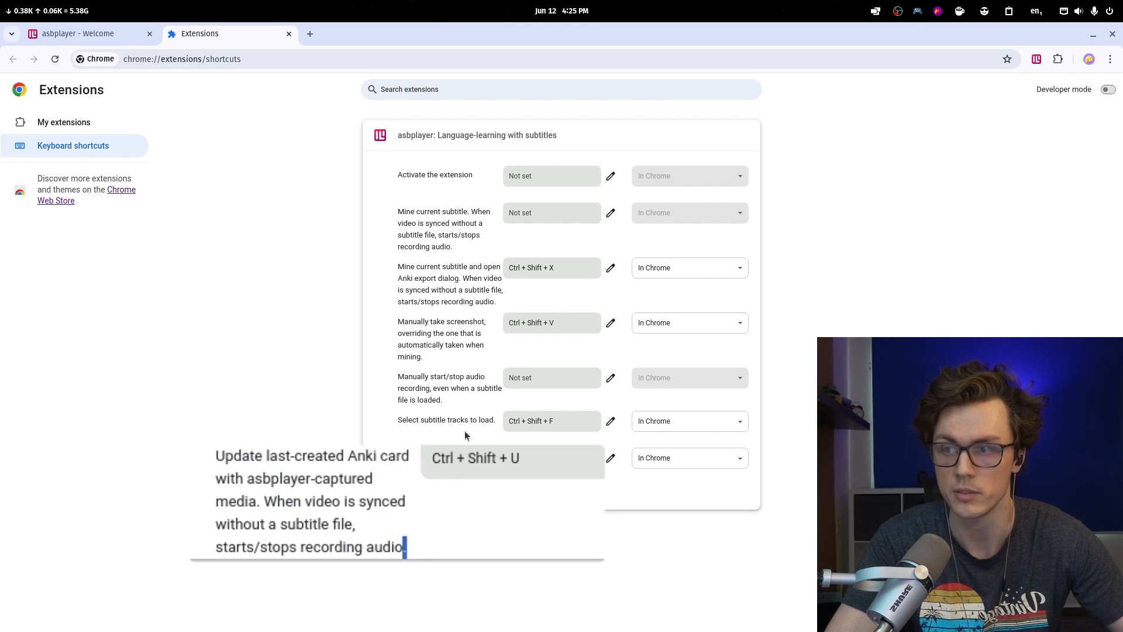
{"action": "left_click", "coordinate": [611, 268]}
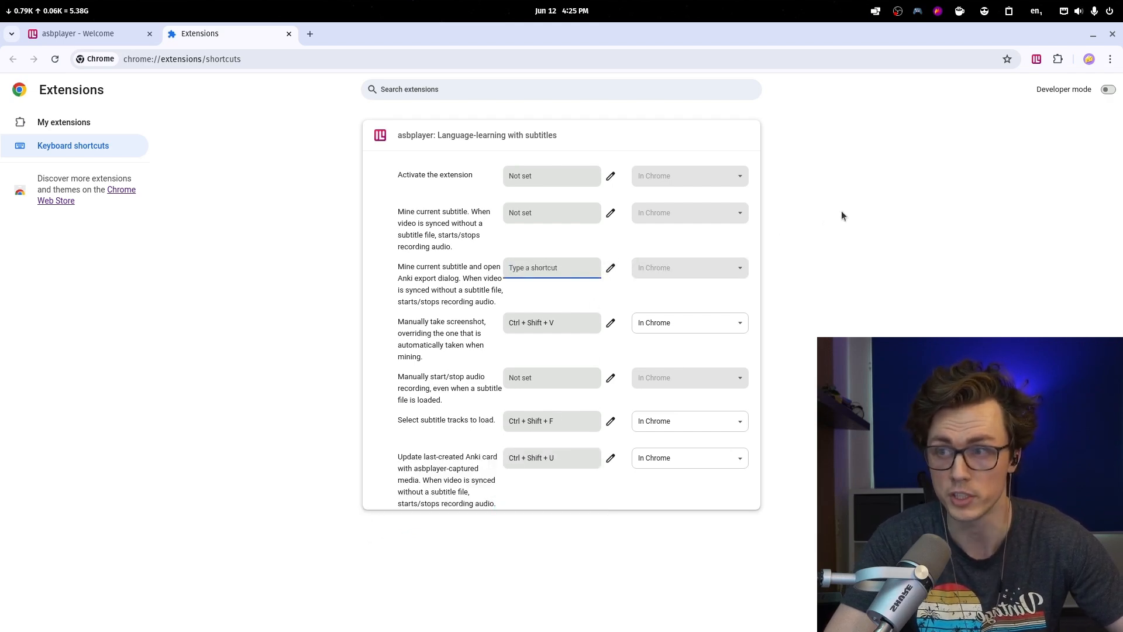
{"action": "key", "text": "BackSpace"}
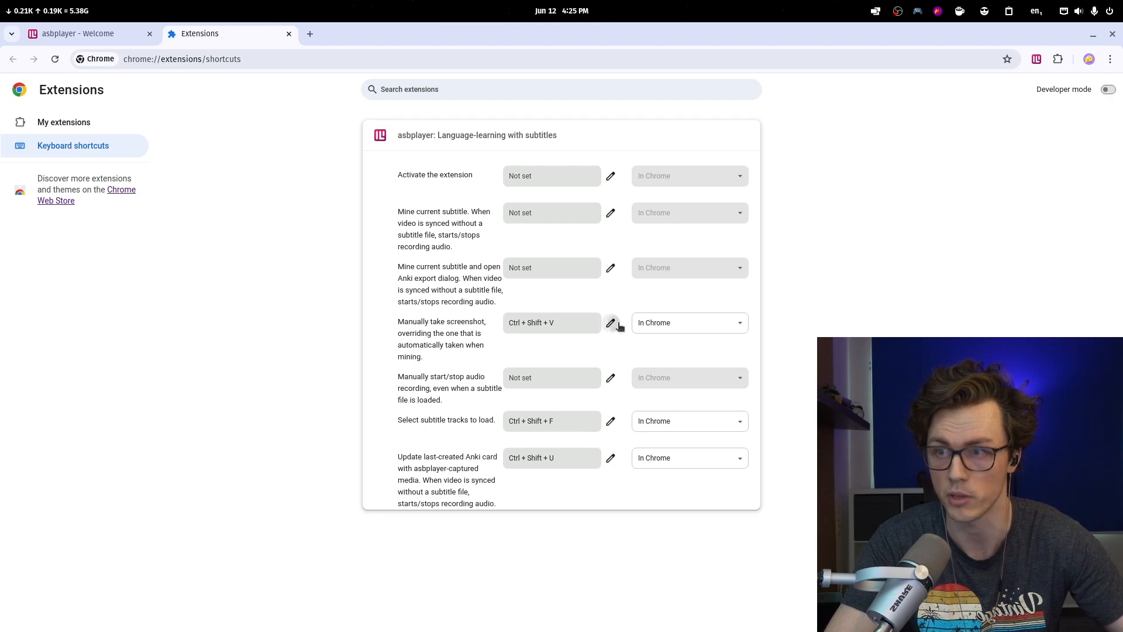
{"action": "left_click", "coordinate": [611, 323]}
{"action": "key", "text": "BackSpace"}
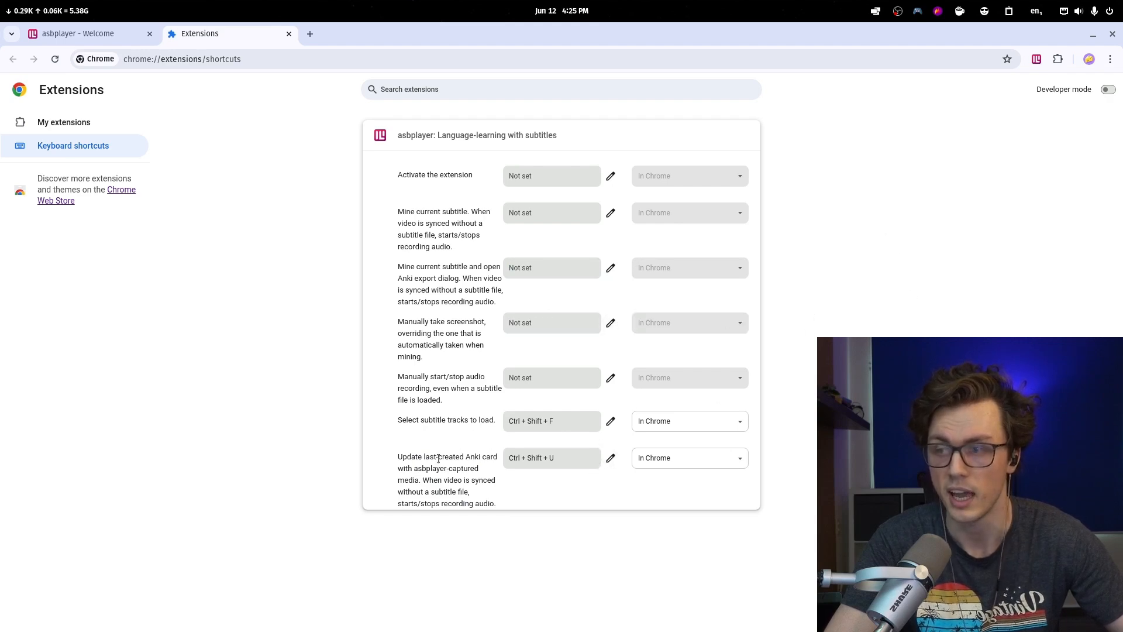
Assign Ctrl+Shift+X to updating the last-created Anki card with asbplayer-captured media, and close the Extensions page.
{"action": "left_click_drag", "start_coordinate": [395, 456], "coordinate": [496, 508]}
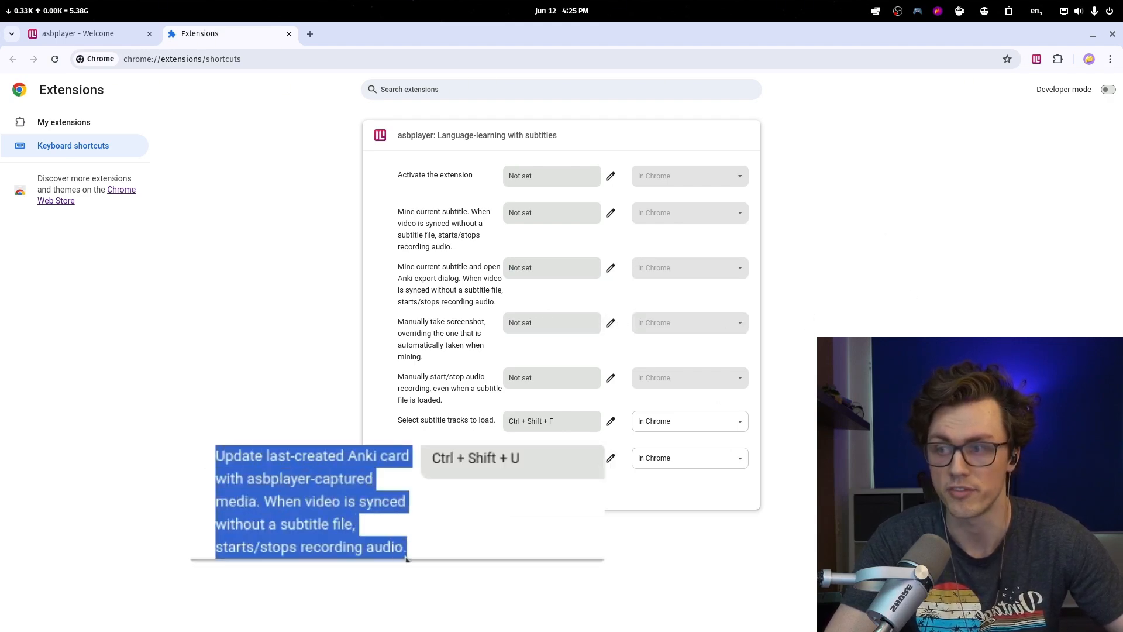
{"action": "left_click", "coordinate": [417, 550]}
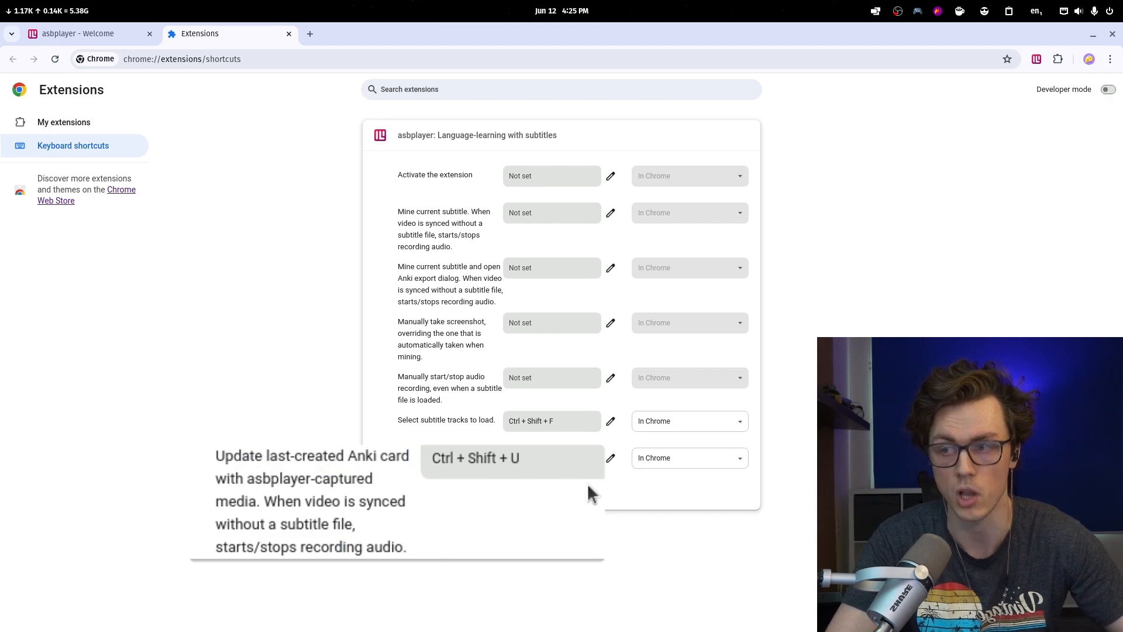
{"action": "left_click", "coordinate": [611, 459]}
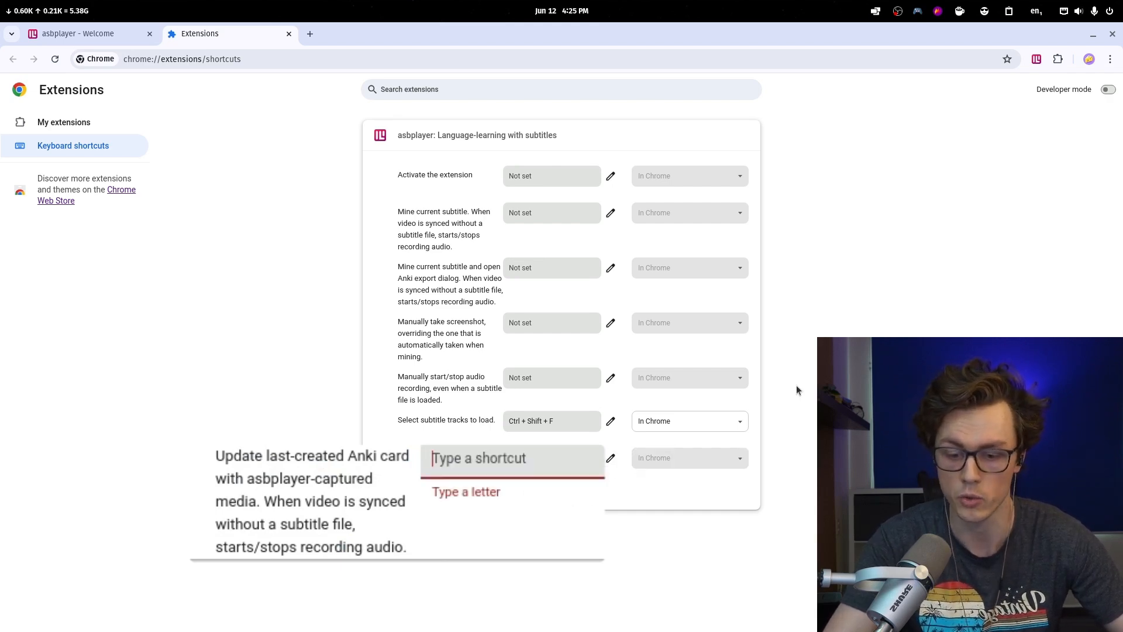
{"action": "key", "text": "ctrl+shift+x"}
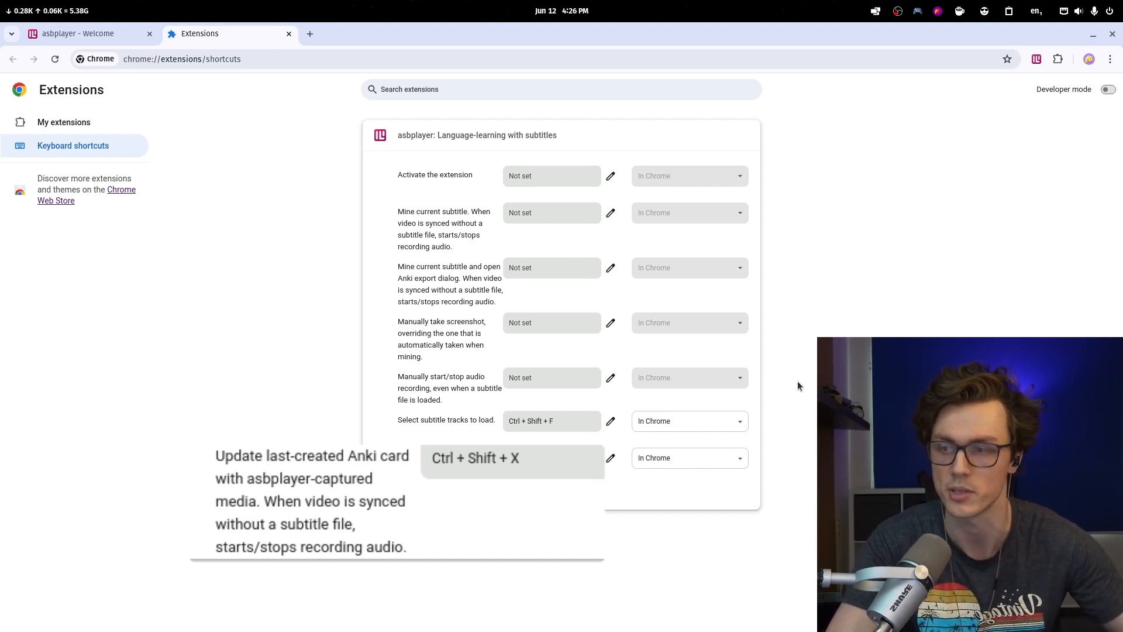
{"action": "left_click", "coordinate": [288, 34]}
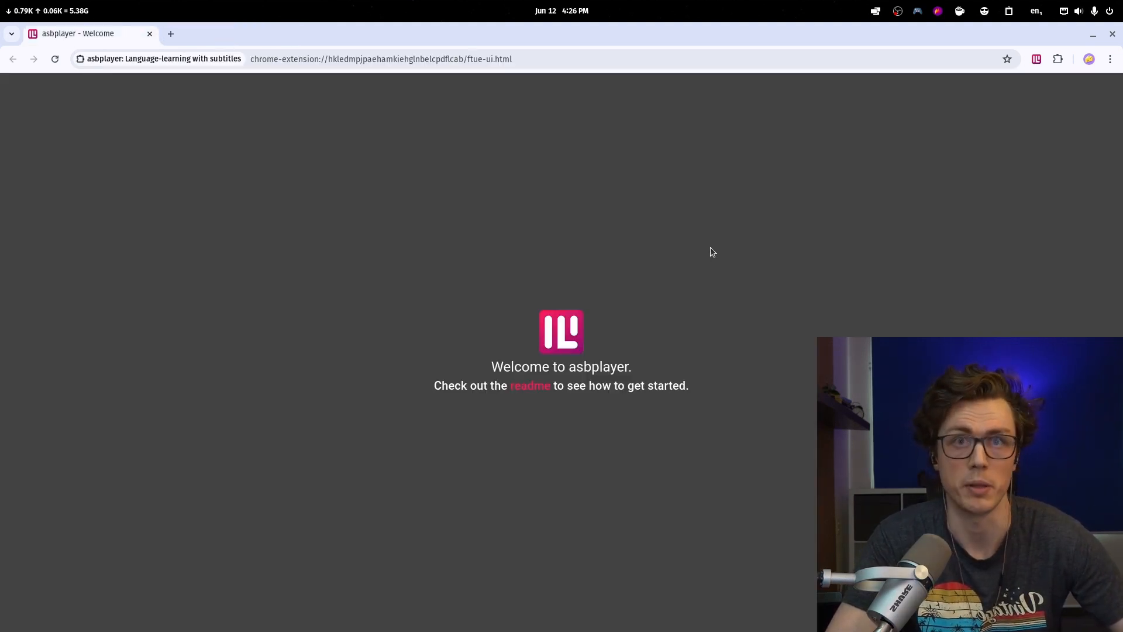
Set the subtitle size to 38 in asbplayer's subtitle appearance settings and look through the remaining appearance options.
{"action": "left_click", "coordinate": [1036, 58]}
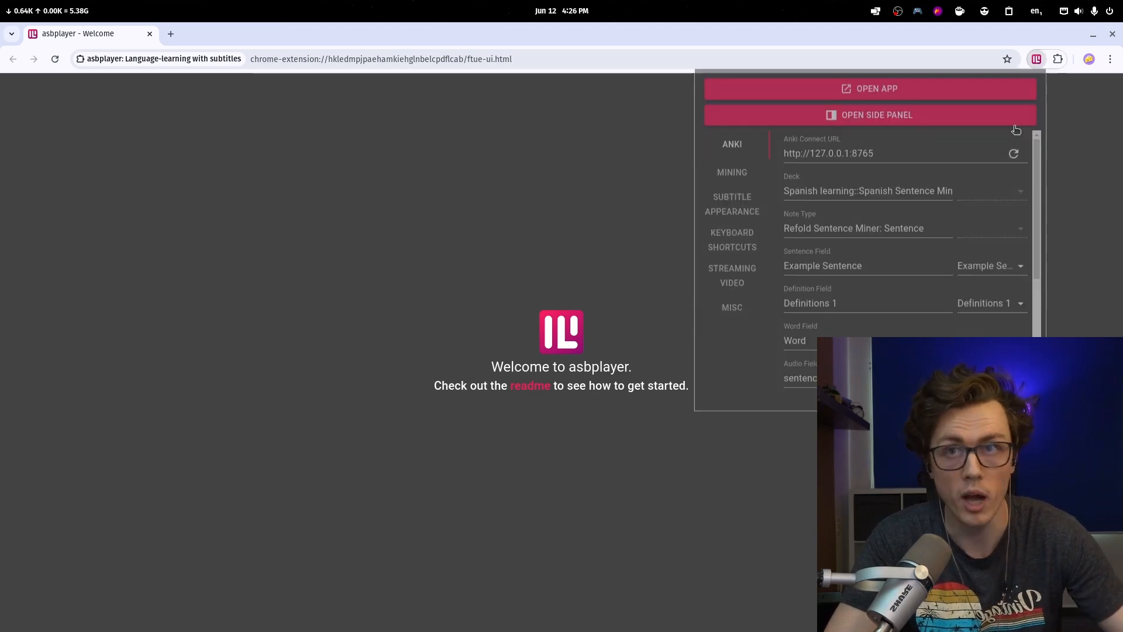
{"action": "left_click", "coordinate": [740, 206]}
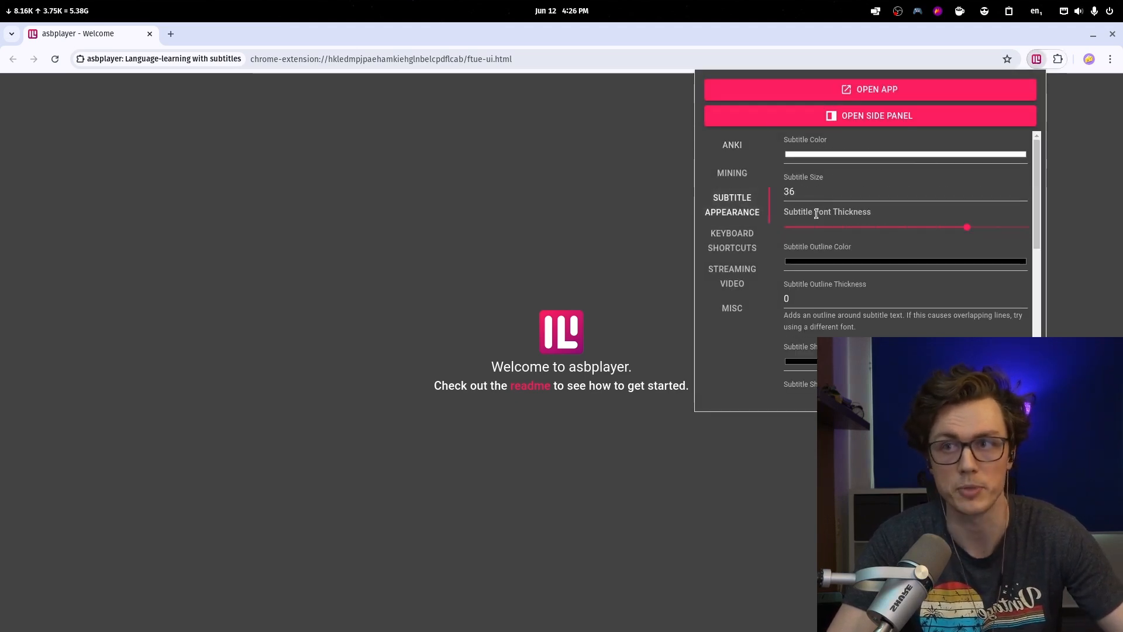
{"action": "left_click", "coordinate": [1023, 191]}
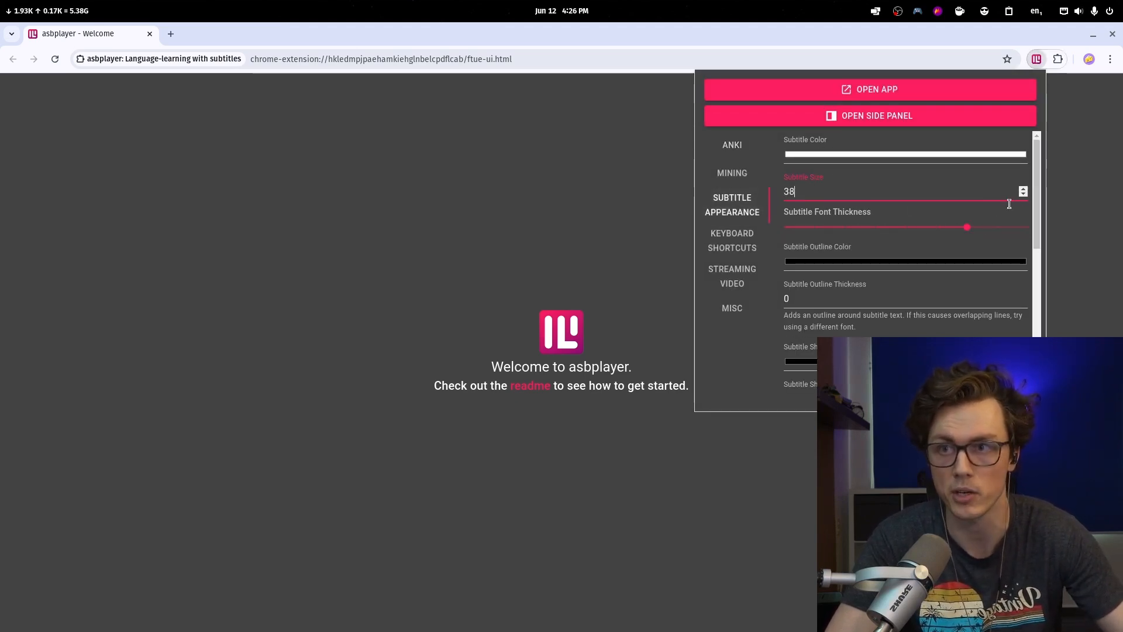
{"action": "scroll", "coordinate": [879, 248], "scroll_direction": "down", "scroll_amount": 5}
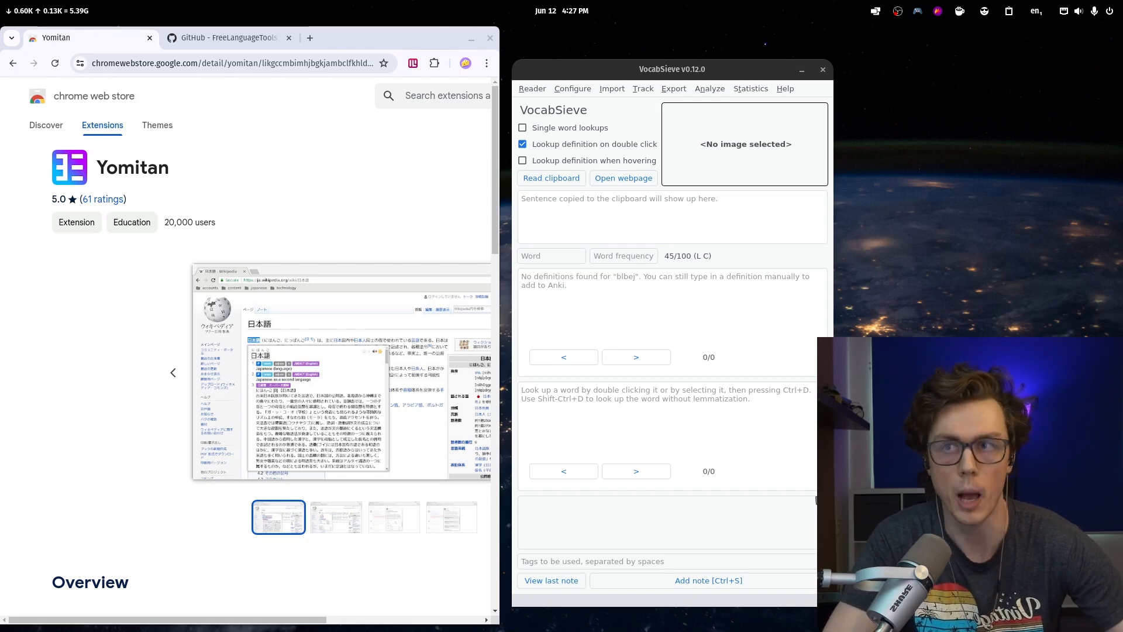
Move the VocabSieve window off the visible desktop and maximize the web browser window.
{"action": "left_click_drag", "start_coordinate": [672, 69], "coordinate": [674, 66]}
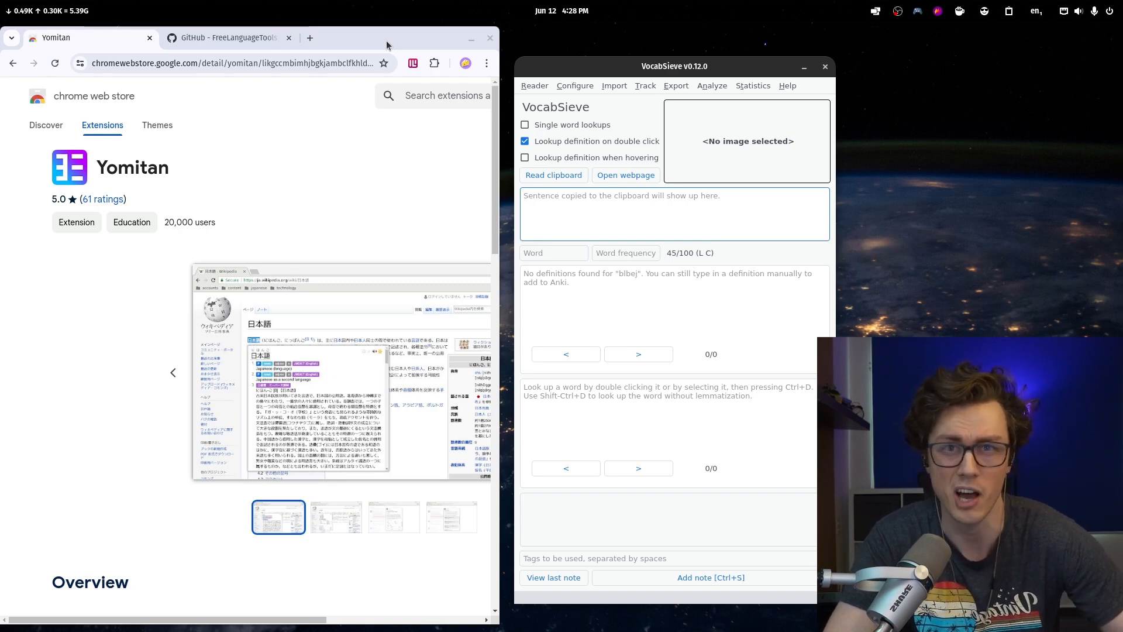
{"action": "left_click", "coordinate": [386, 45]}
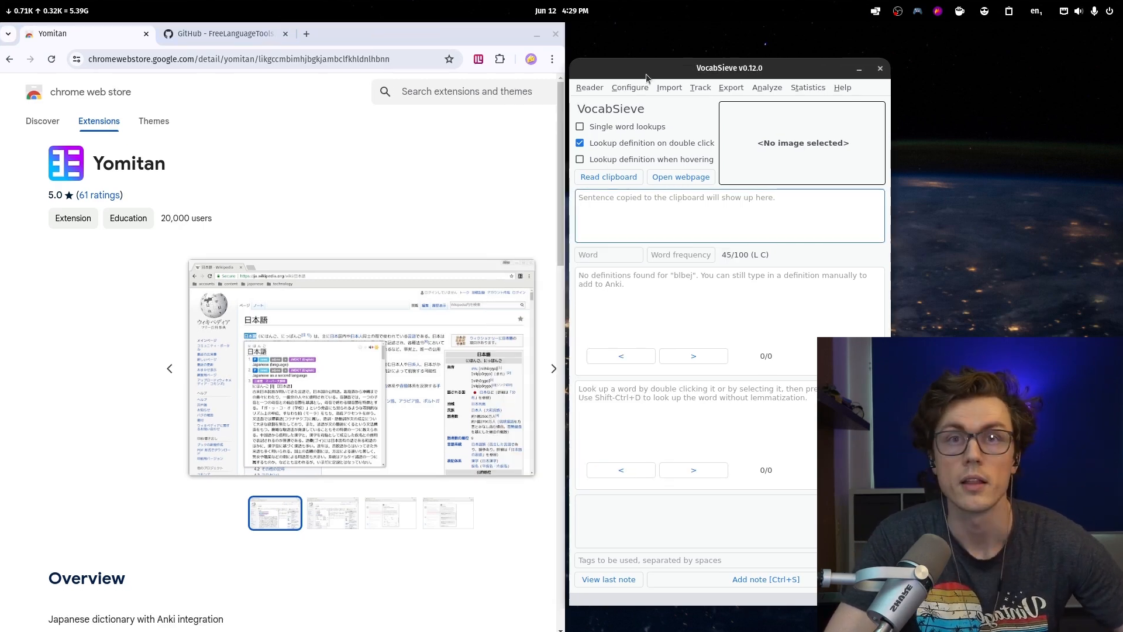
{"action": "left_click_drag", "start_coordinate": [645, 74], "coordinate": [1122, 106]}
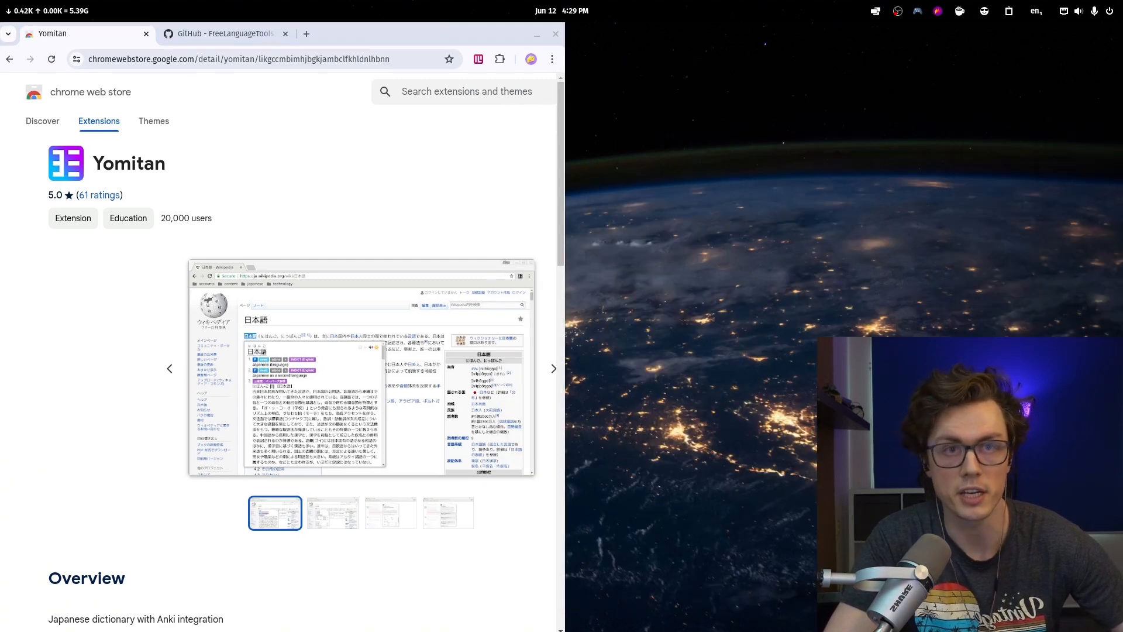
{"action": "left_click_drag", "start_coordinate": [374, 44], "coordinate": [556, 2]}
Open the latest release, v0.12.0, from VocabSieve's GitHub repository page.
{"action": "left_click", "coordinate": [228, 34]}
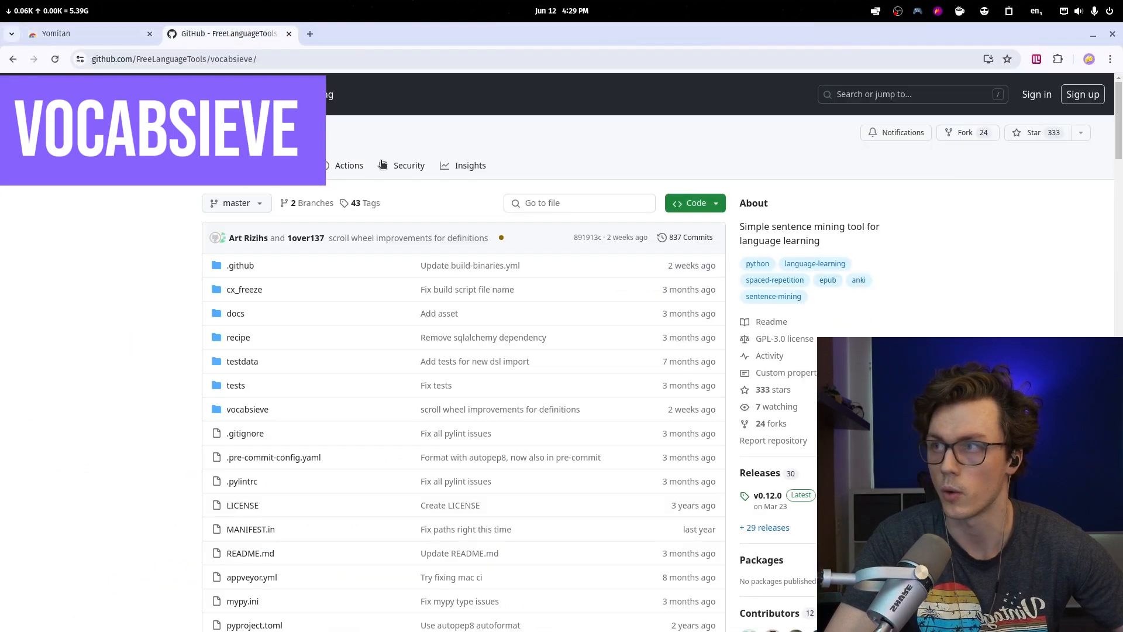
{"action": "scroll", "coordinate": [290, 251], "scroll_direction": "down", "scroll_amount": 1}
{"action": "scroll", "coordinate": [290, 251], "scroll_direction": "down", "scroll_amount": 2}
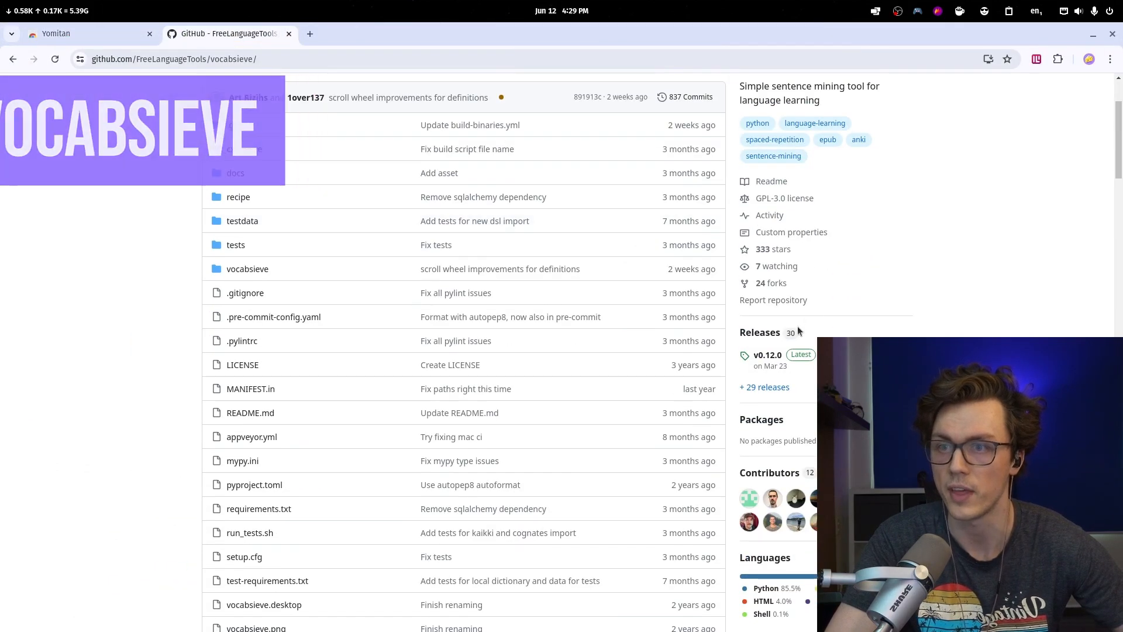
{"action": "left_click", "coordinate": [769, 358]}
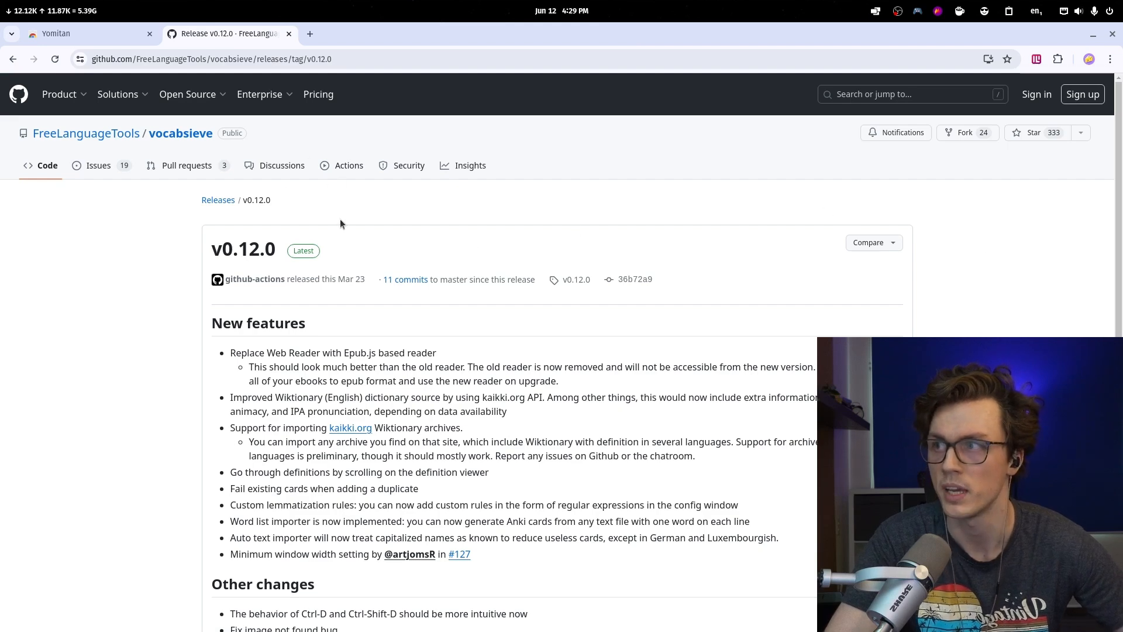
Download a VocabSieve v0.12.0 installer from the release's assets and check the browser's downloads.
{"action": "scroll", "coordinate": [341, 223], "scroll_direction": "down", "scroll_amount": 8}
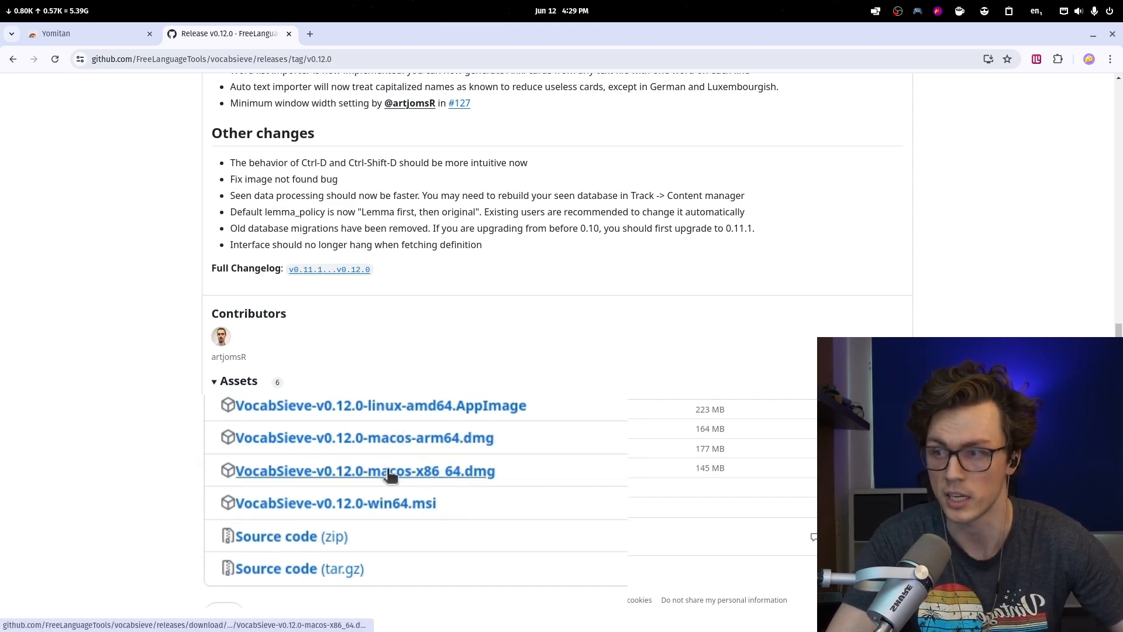
{"action": "left_click", "coordinate": [381, 505]}
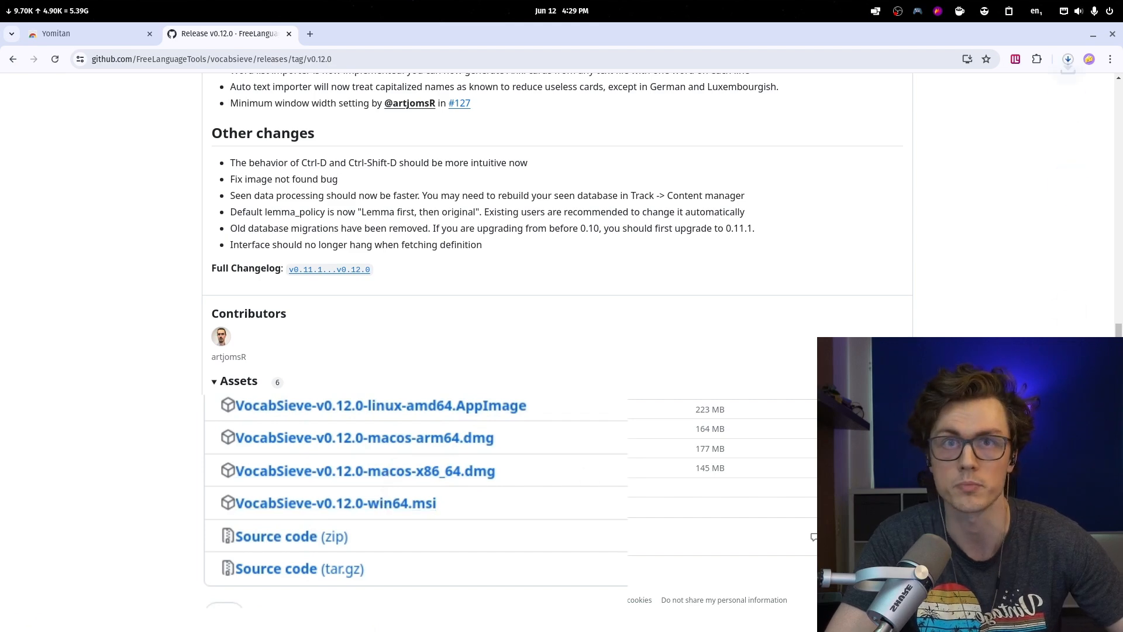
{"action": "left_click", "coordinate": [1067, 61]}
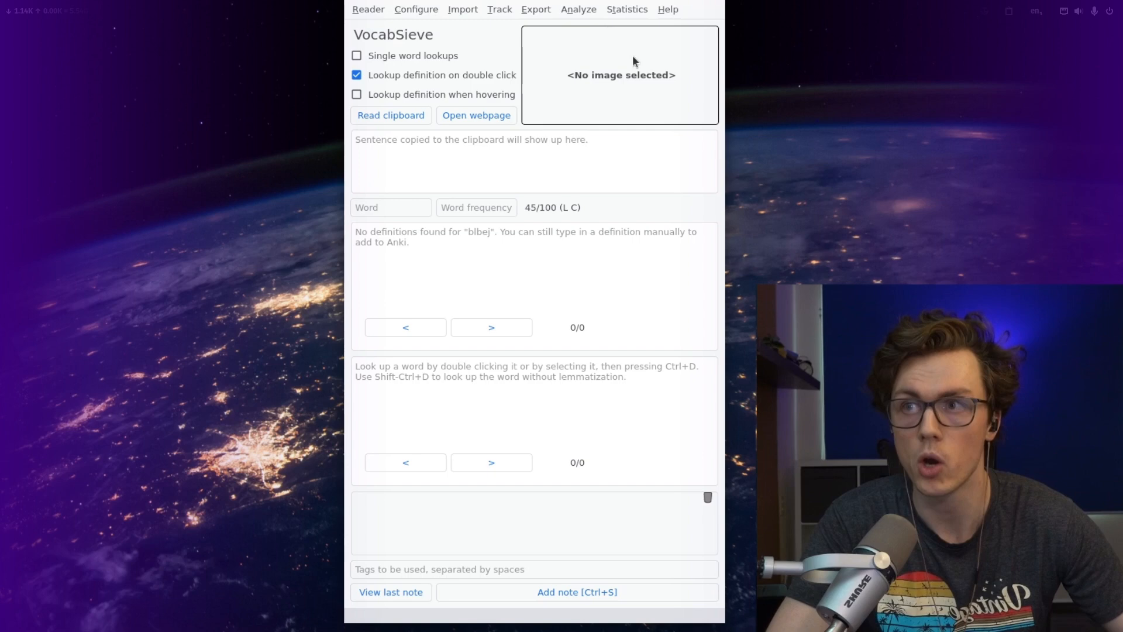
Switch to VocabSieve, open its configuration and set the target language to Dutch.
{"action": "left_click", "coordinate": [421, 12]}
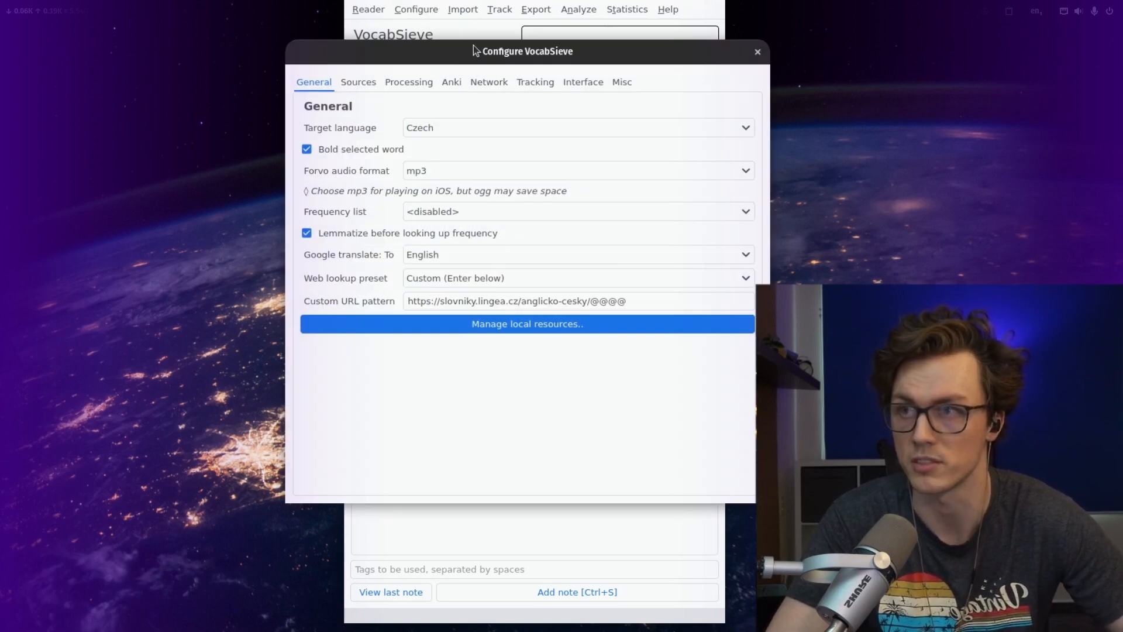
{"action": "left_click", "coordinate": [441, 128]}
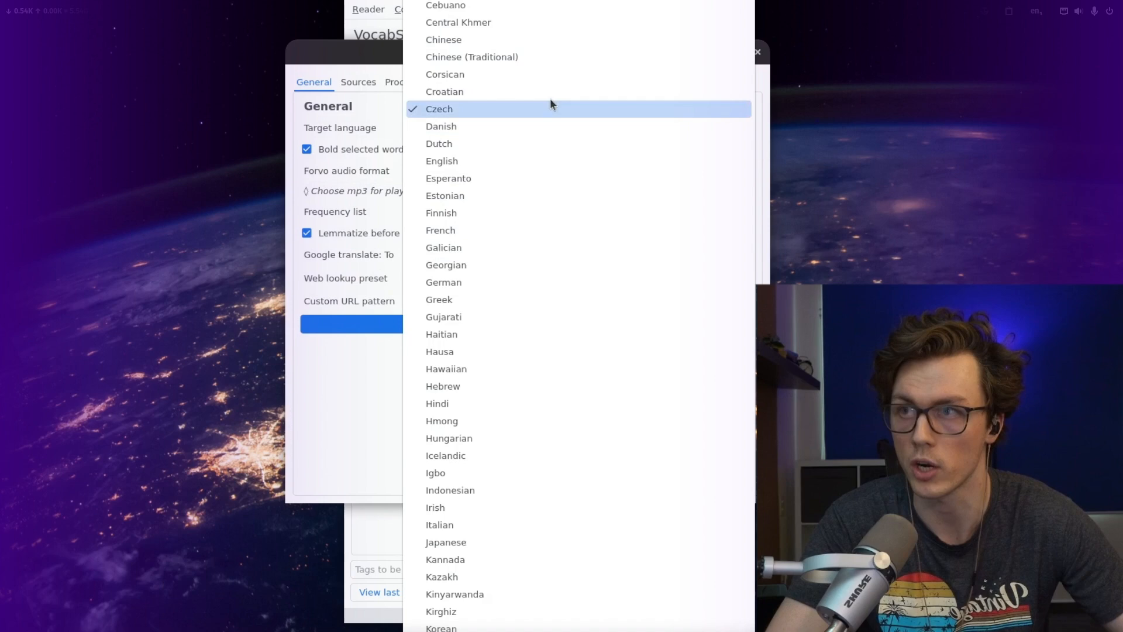
{"action": "scroll", "coordinate": [475, 156], "scroll_direction": "up", "scroll_amount": 3}
{"action": "left_click", "coordinate": [448, 265]}
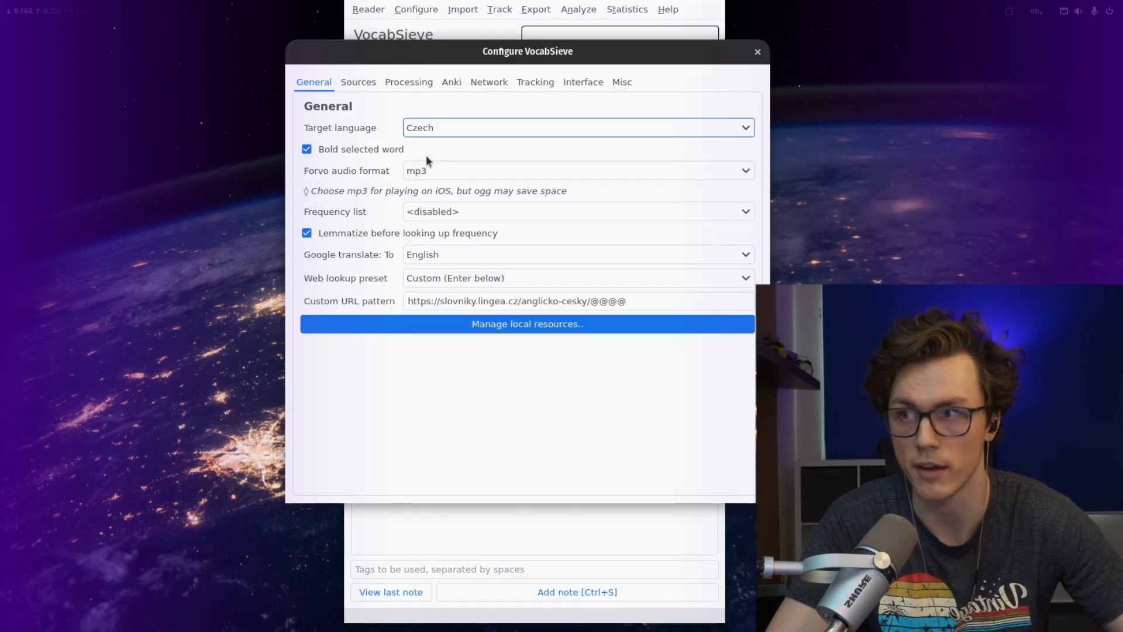
{"action": "left_click", "coordinate": [468, 127]}
{"action": "left_click", "coordinate": [491, 144]}
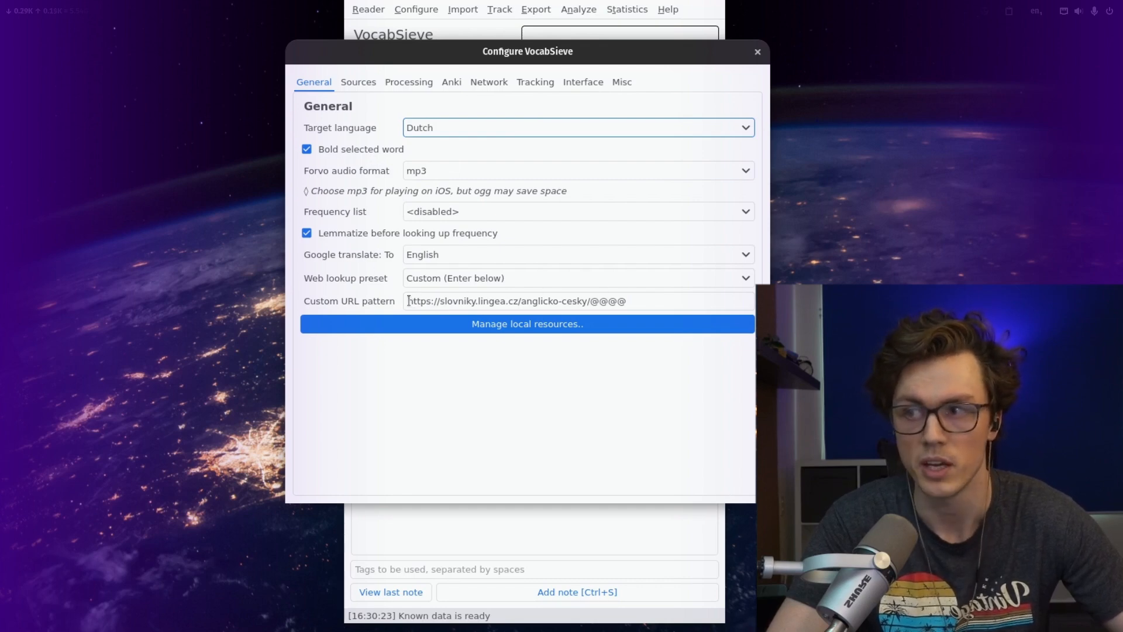
Examine the custom URL pattern for web lookups and highlight its @@@@ placeholder.
{"action": "left_click_drag", "start_coordinate": [408, 301], "coordinate": [627, 298]}
{"action": "left_click", "coordinate": [662, 304]}
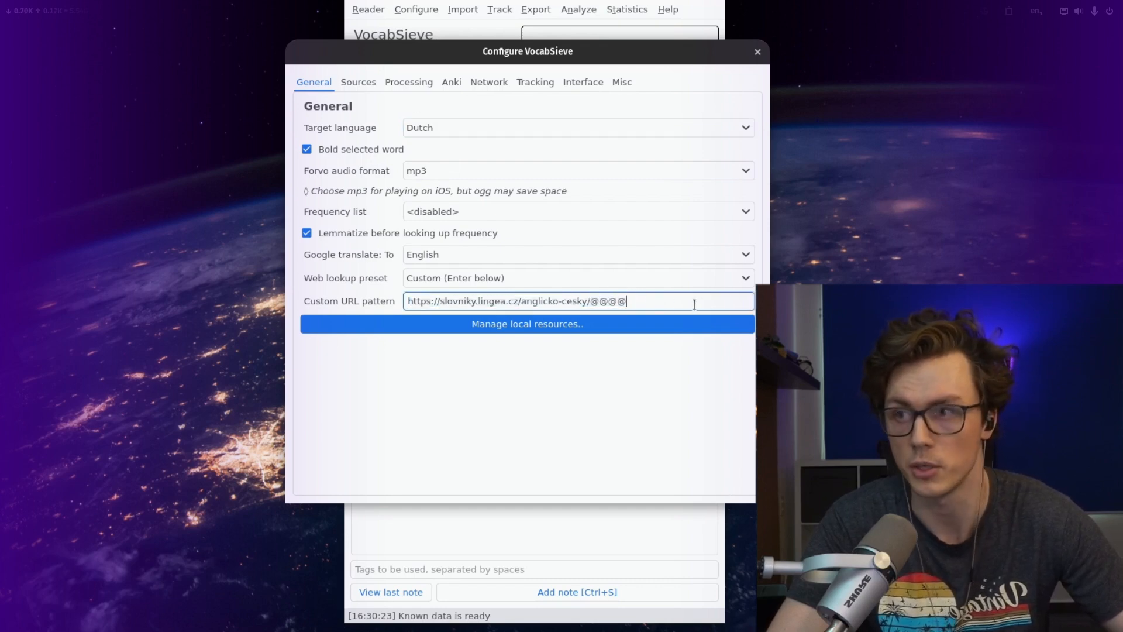
{"action": "left_click_drag", "start_coordinate": [694, 304], "coordinate": [372, 307]}
{"action": "left_click", "coordinate": [591, 300]}
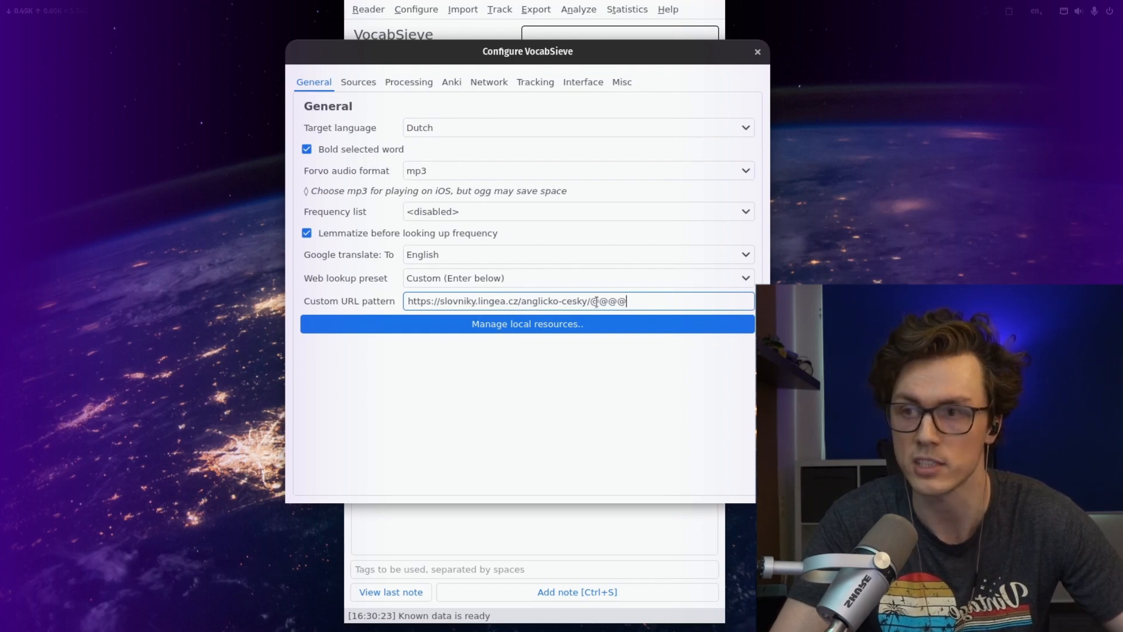
{"action": "left_click_drag", "start_coordinate": [592, 301], "coordinate": [646, 303]}
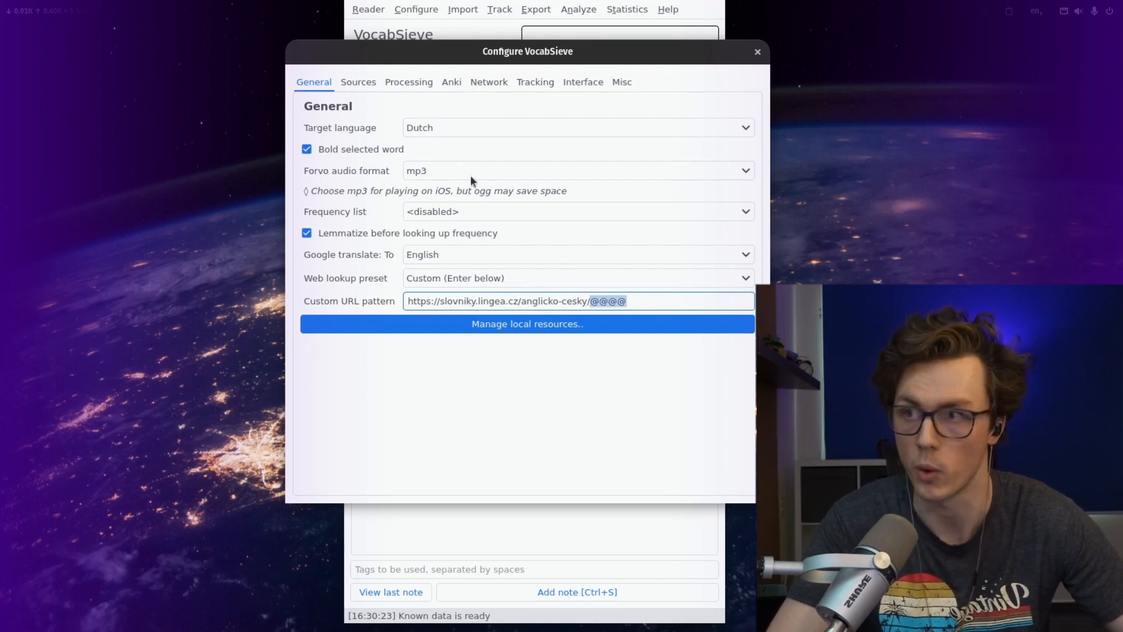
Review the dictionary groups, the available Forvo pronunciation source and the per-dictionary postprocessing options.
{"action": "left_click", "coordinate": [359, 82]}
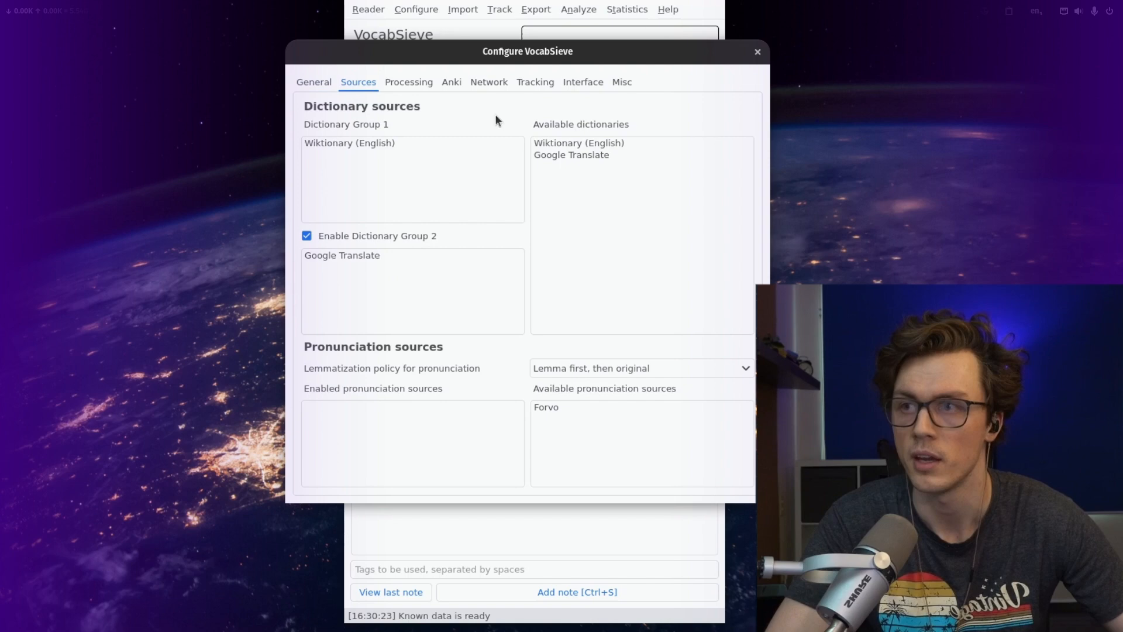
{"action": "left_click", "coordinate": [334, 143]}
{"action": "left_click", "coordinate": [389, 255]}
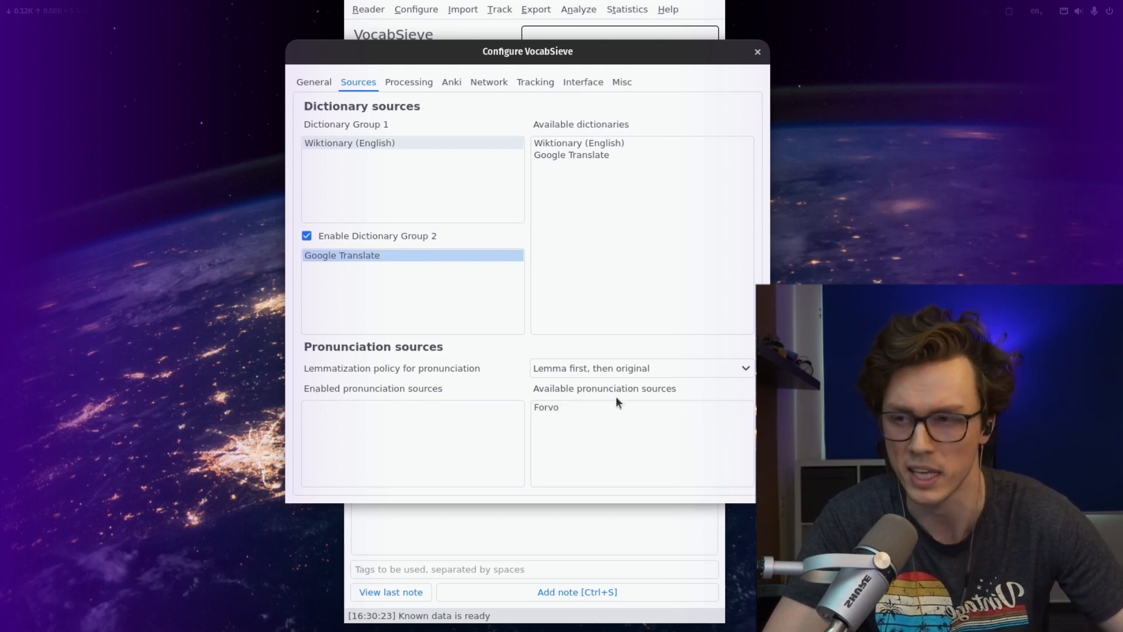
{"action": "left_click", "coordinate": [556, 407]}
{"action": "left_click_drag", "start_coordinate": [584, 405], "coordinate": [608, 416]}
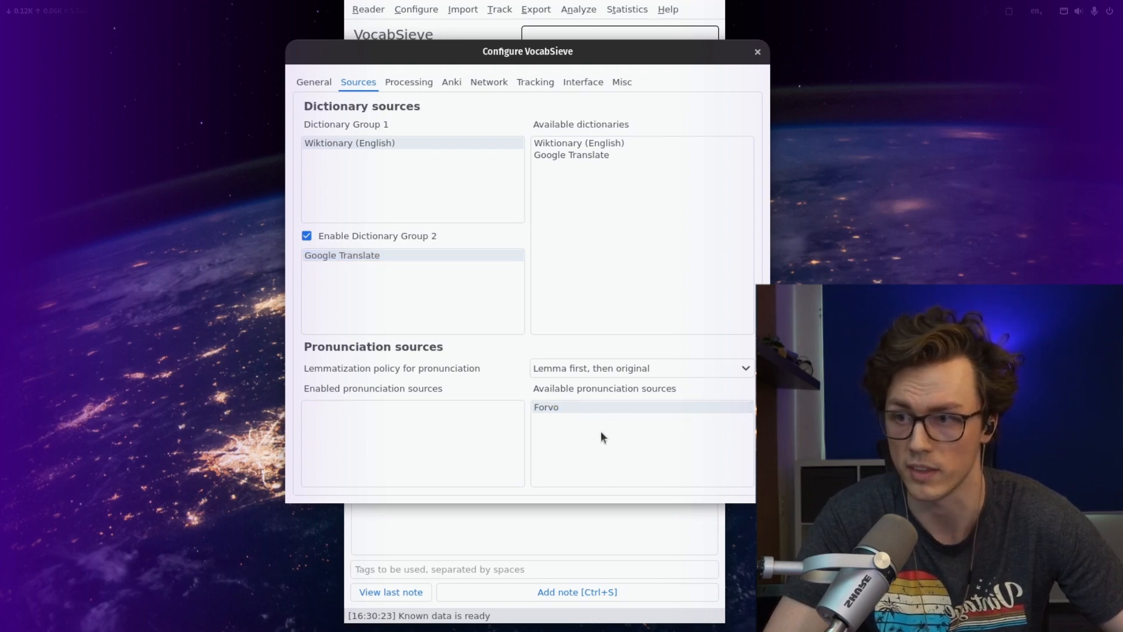
{"action": "left_click", "coordinate": [406, 83]}
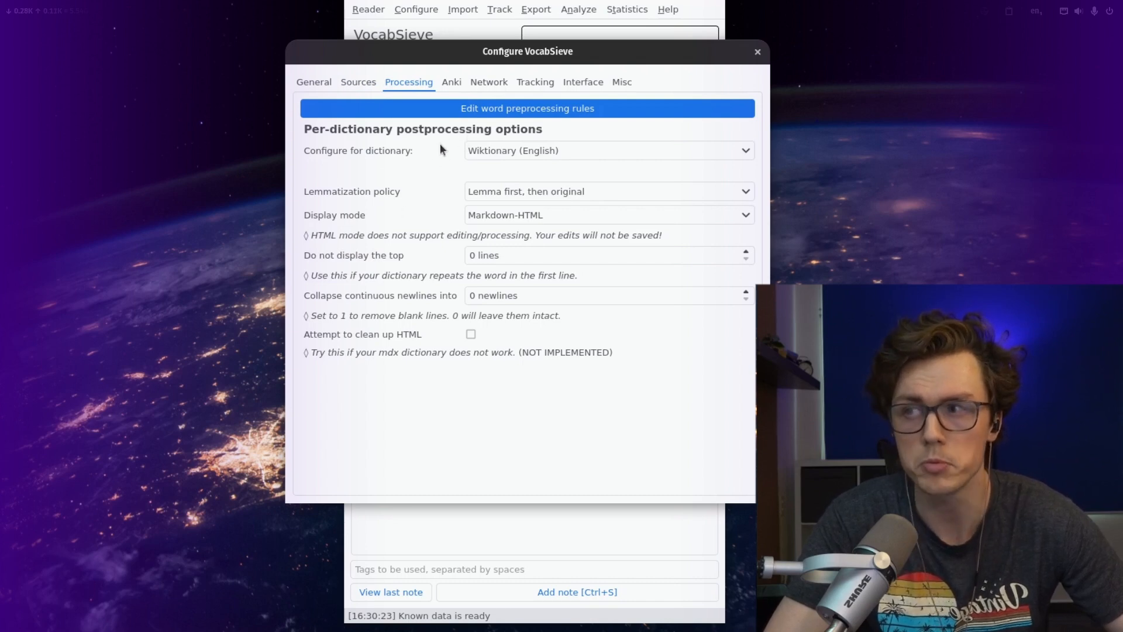
Set the Anki deck for new notes to Spanish learning::Spanish Sentence Mining.
{"action": "left_click", "coordinate": [453, 83]}
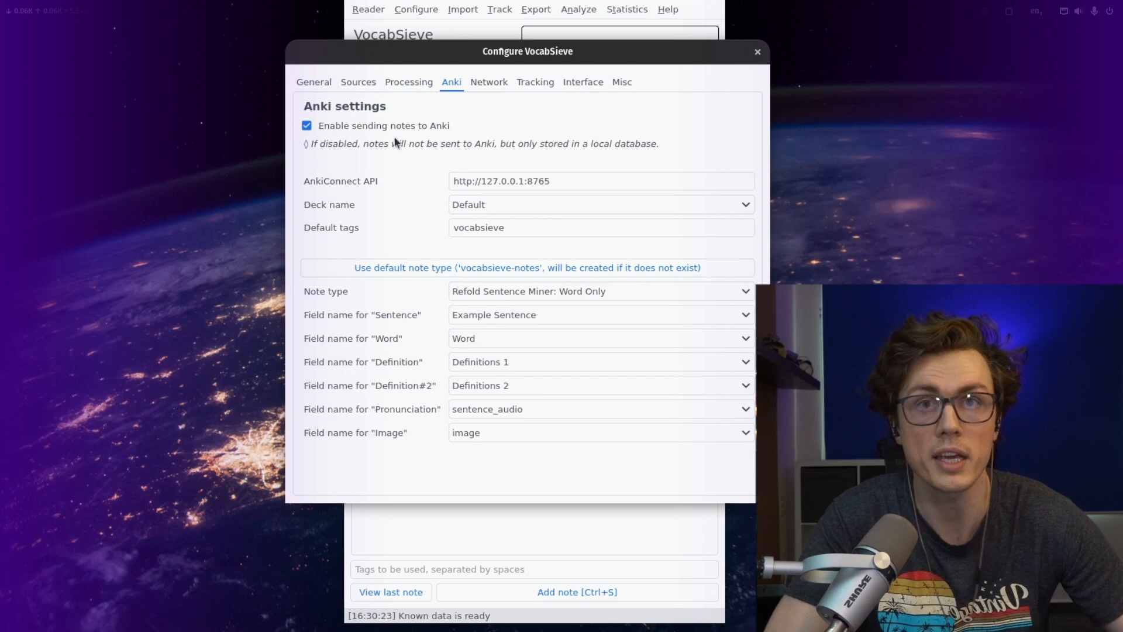
{"action": "left_click", "coordinate": [525, 205]}
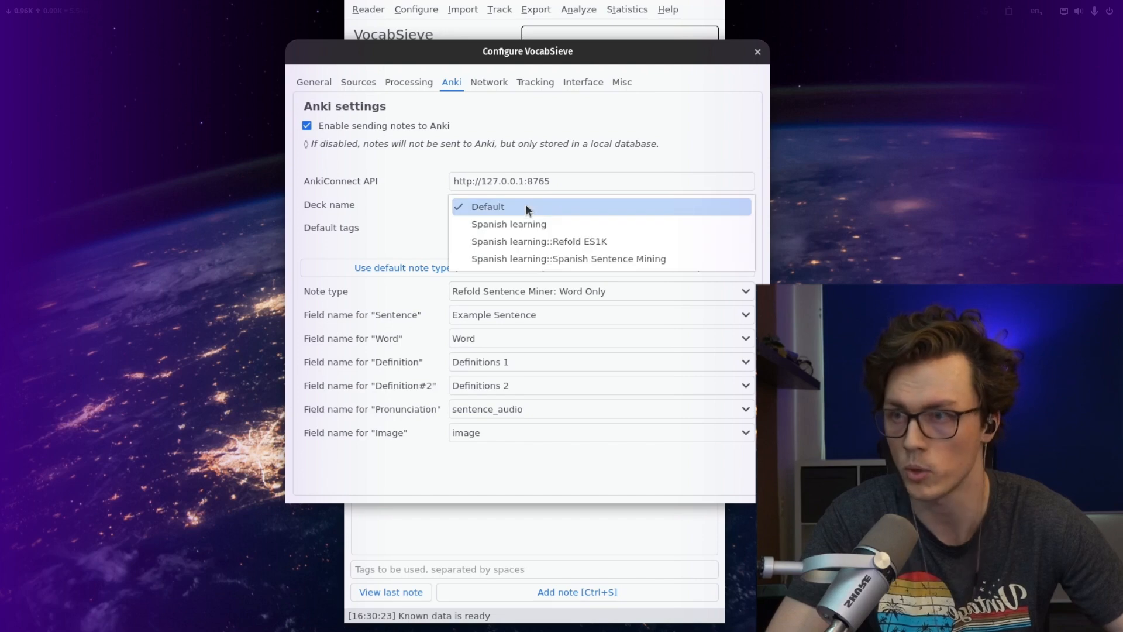
{"action": "left_click", "coordinate": [601, 261]}
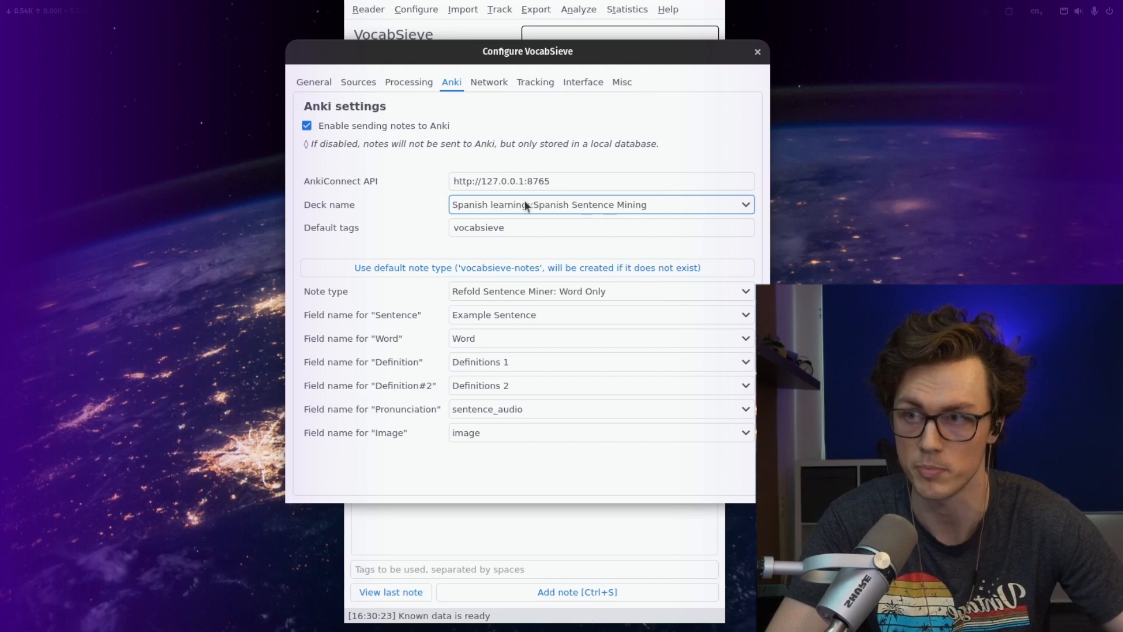
{"action": "mouse_move", "coordinate": [480, 52]}
{"action": "left_mouse_down"}
{"action": "mouse_move", "coordinate": [492, 201]}
{"action": "mouse_move", "coordinate": [485, 57]}
{"action": "left_mouse_up"}
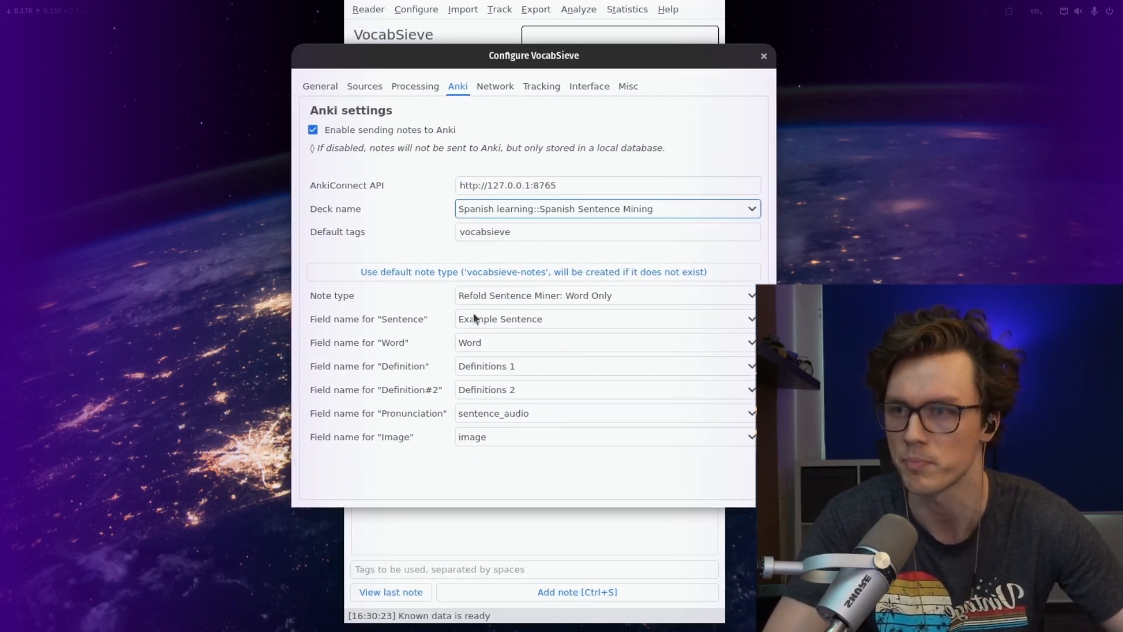
Set the note type to Refold Sentence Miner: Sentence, map Pronunciation to the word_audio field, and close the configuration.
{"action": "left_click", "coordinate": [530, 297]}
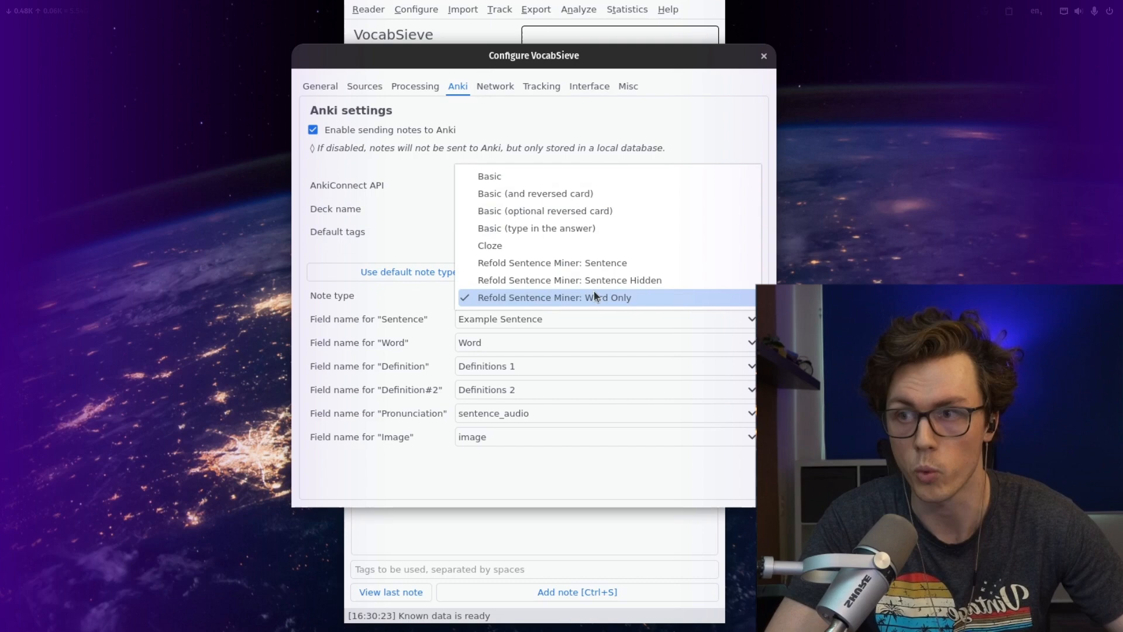
{"action": "left_click", "coordinate": [552, 263]}
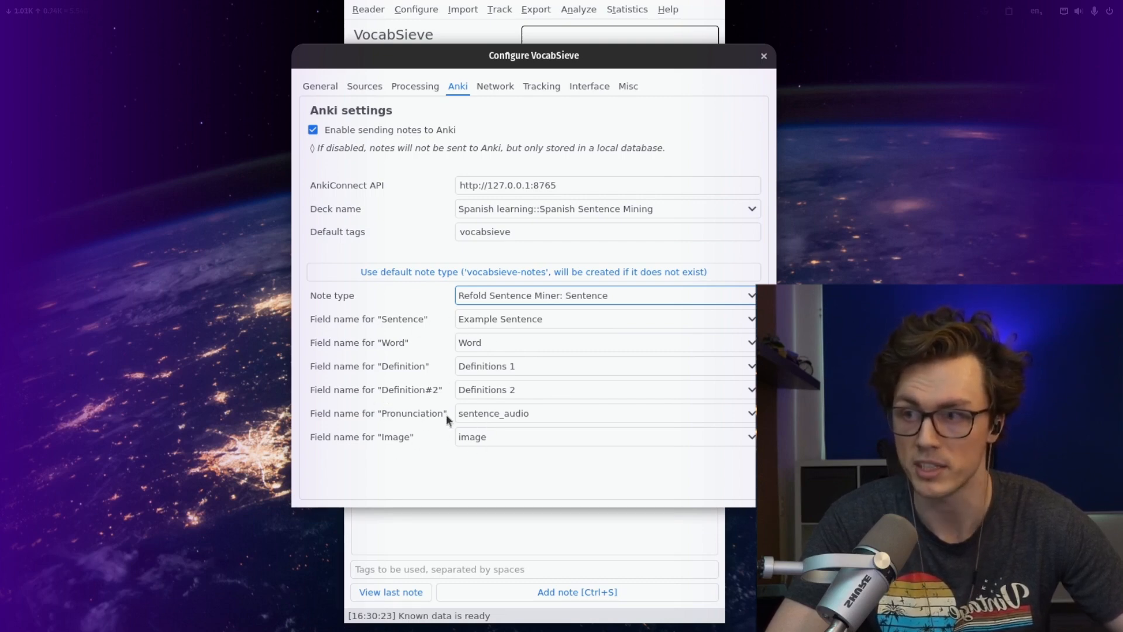
{"action": "left_click", "coordinate": [486, 416]}
{"action": "left_click", "coordinate": [516, 399]}
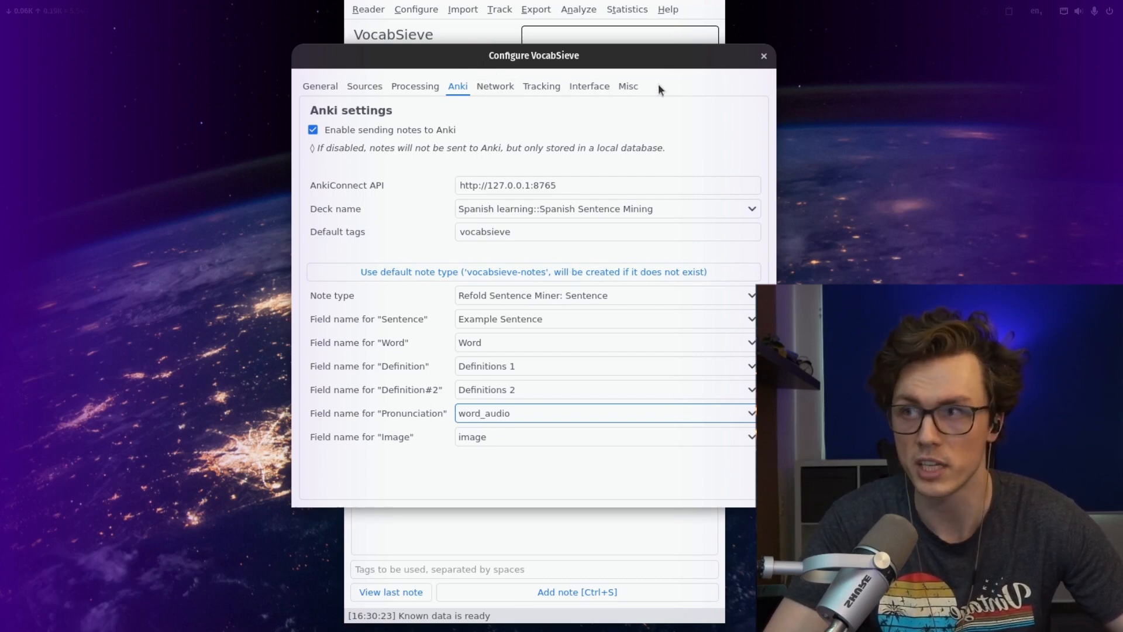
{"action": "left_click", "coordinate": [589, 86]}
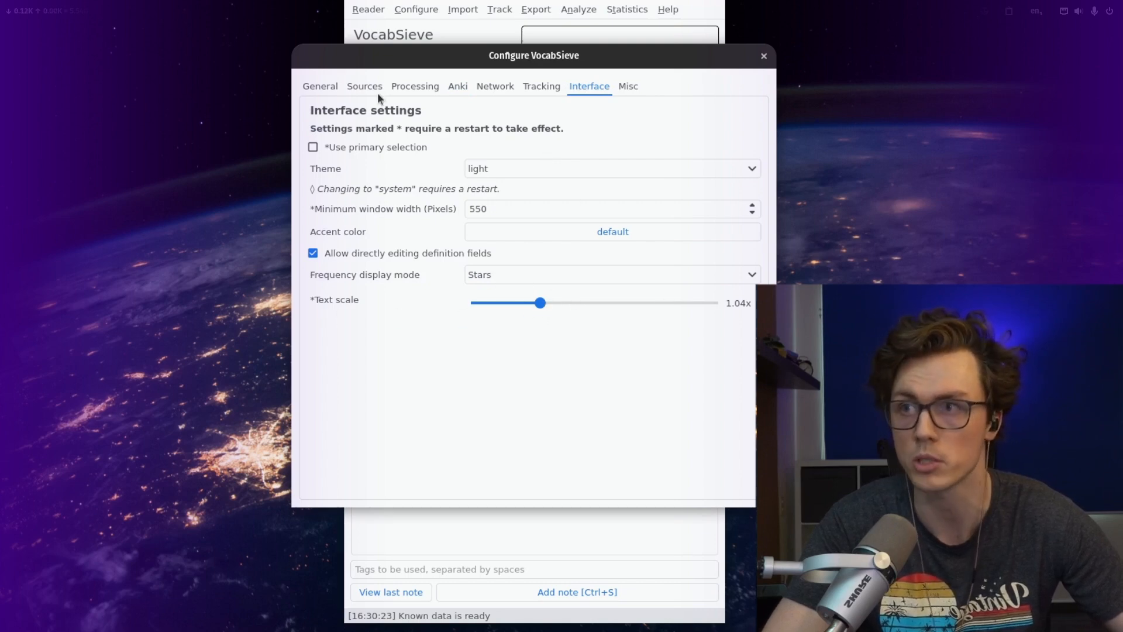
{"action": "left_click", "coordinate": [764, 55]}
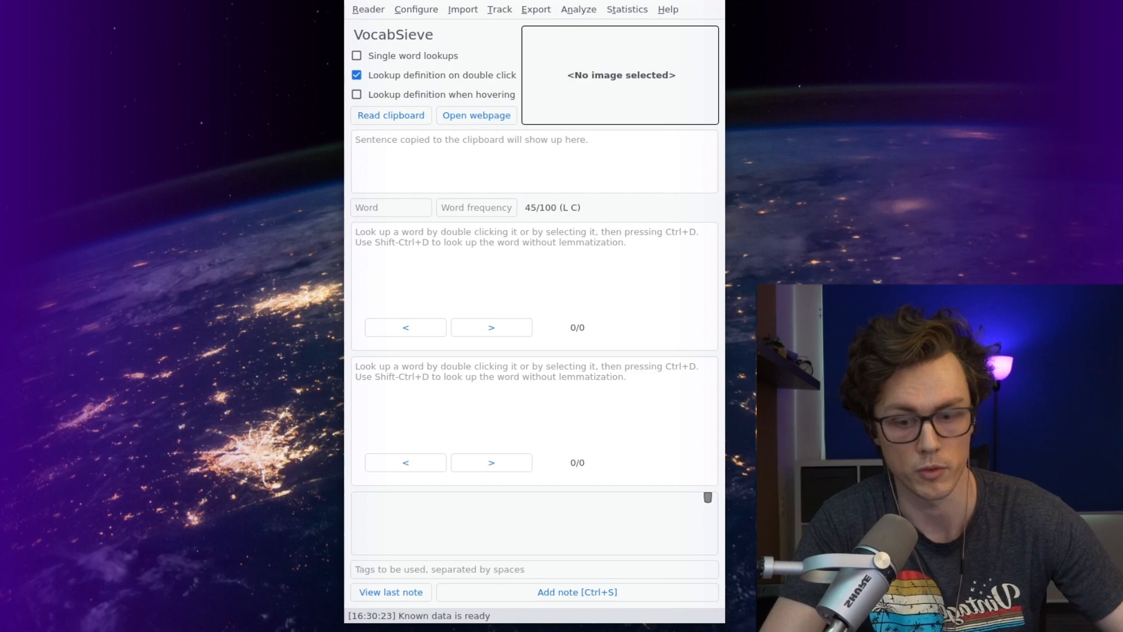
Copy the word "keyboard" to the clipboard and look up its definition in VocabSieve.
{"action": "key", "text": "ctrl+c"}
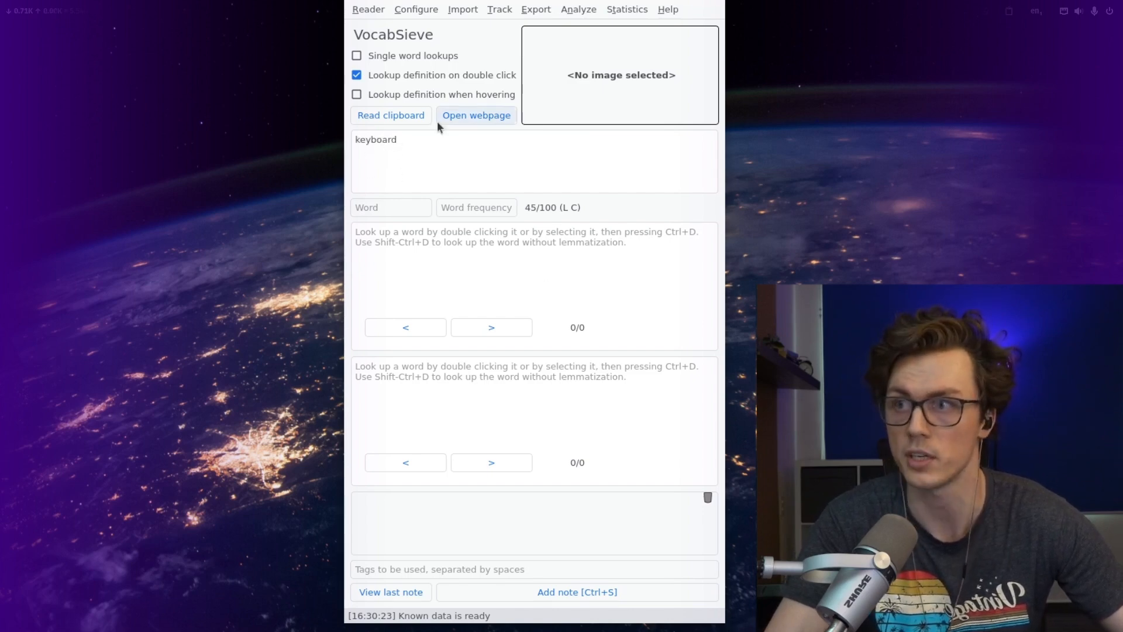
{"action": "left_click", "coordinate": [372, 140]}
{"action": "double_click", "coordinate": [371, 140]}
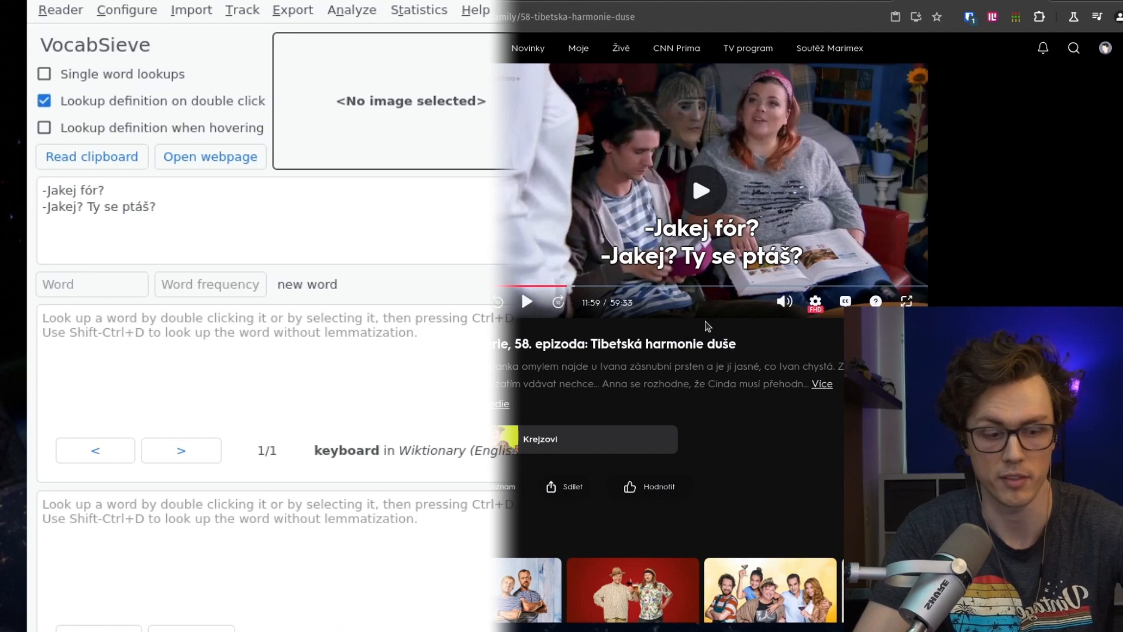
Look up "obědváš" from the next subtitle, add it to Anki as a note, and play the video to another subtitle line.
{"action": "key", "text": "Right"}
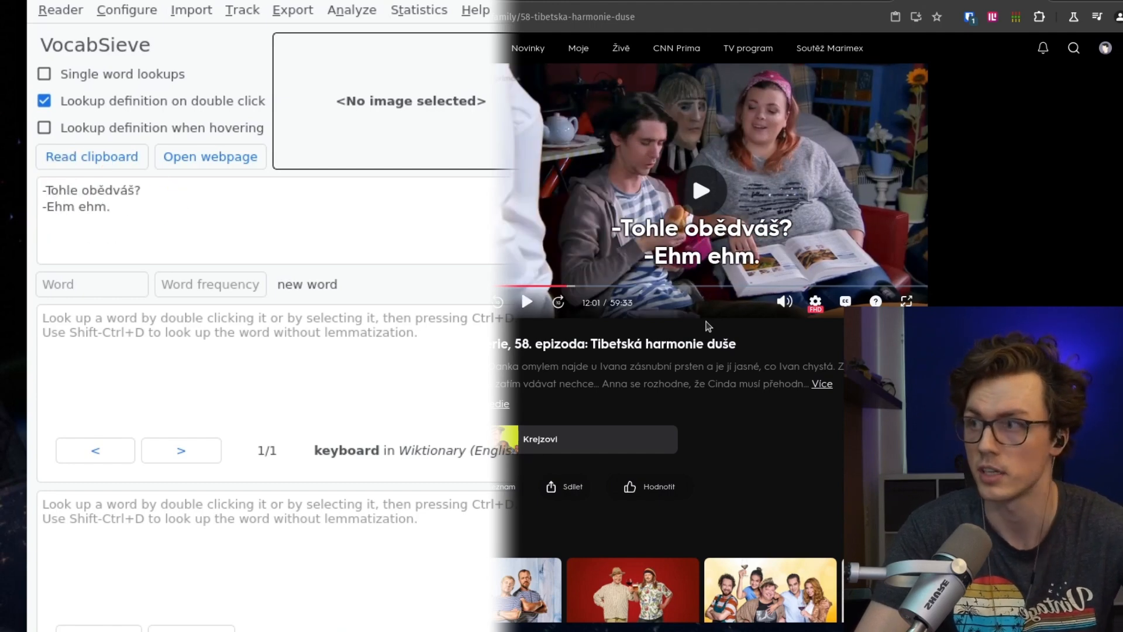
{"action": "double_click", "coordinate": [98, 191]}
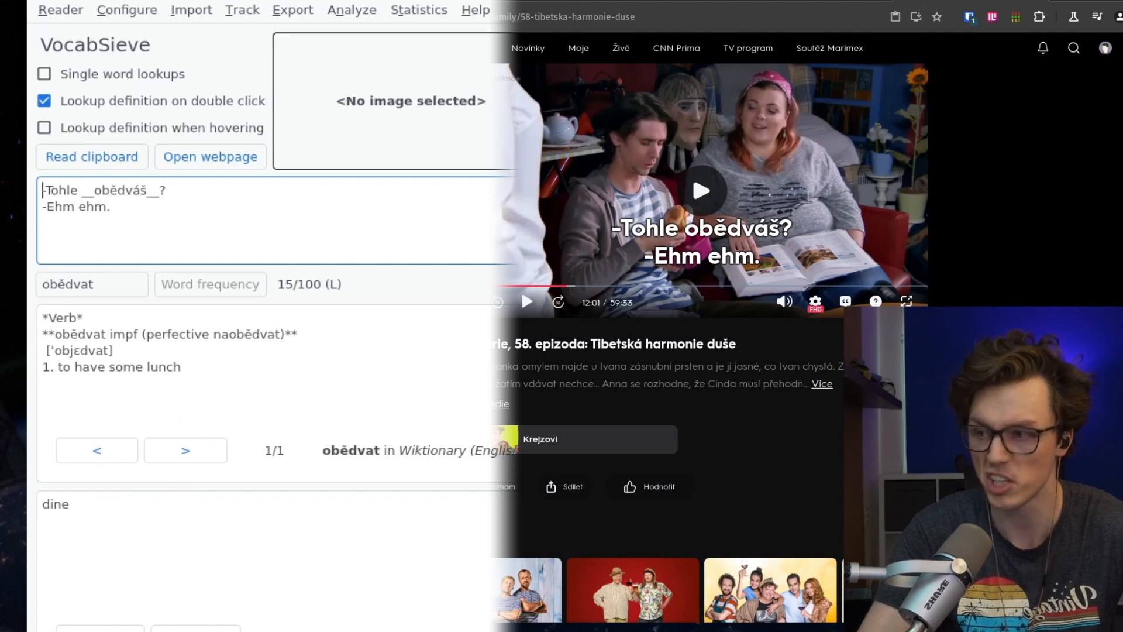
{"action": "key", "text": "ctrl+s"}
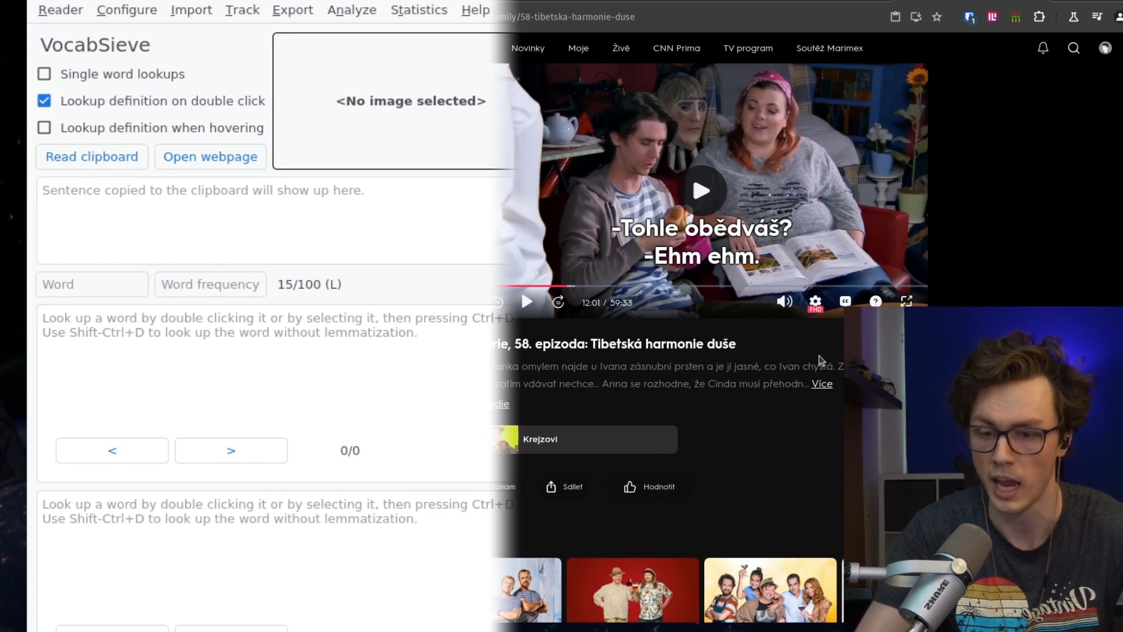
{"action": "key", "text": "space"}
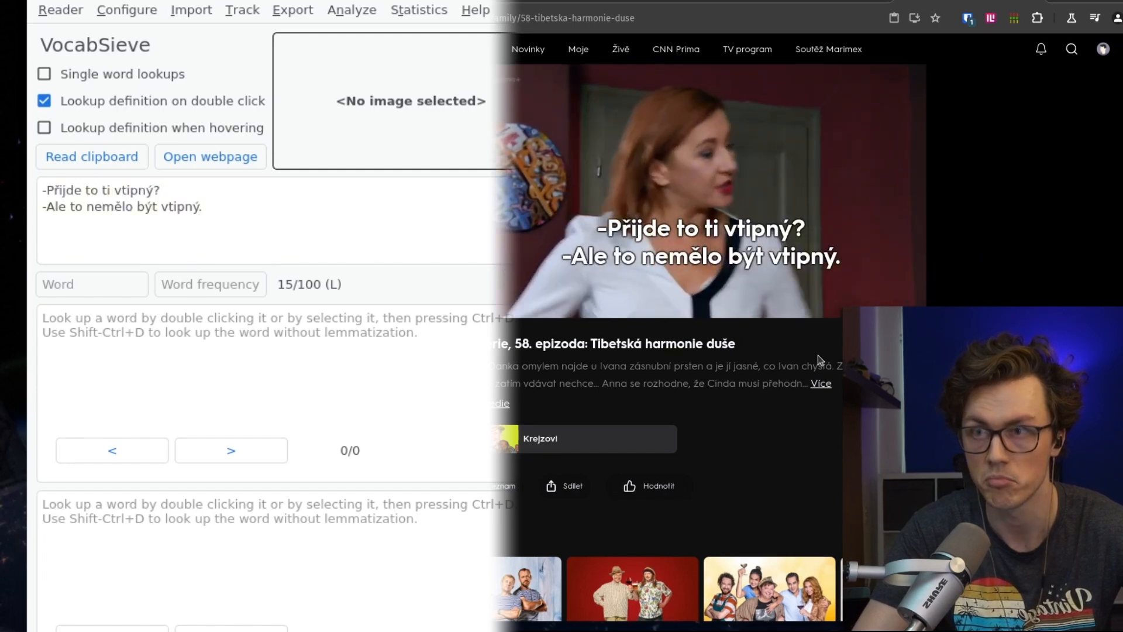
{"action": "key", "text": "space"}
Switch to Anki and preview the new "obědvat" card from the Spanish Sentence Mining deck in the card browser.
{"action": "key", "text": "alt+Tab"}
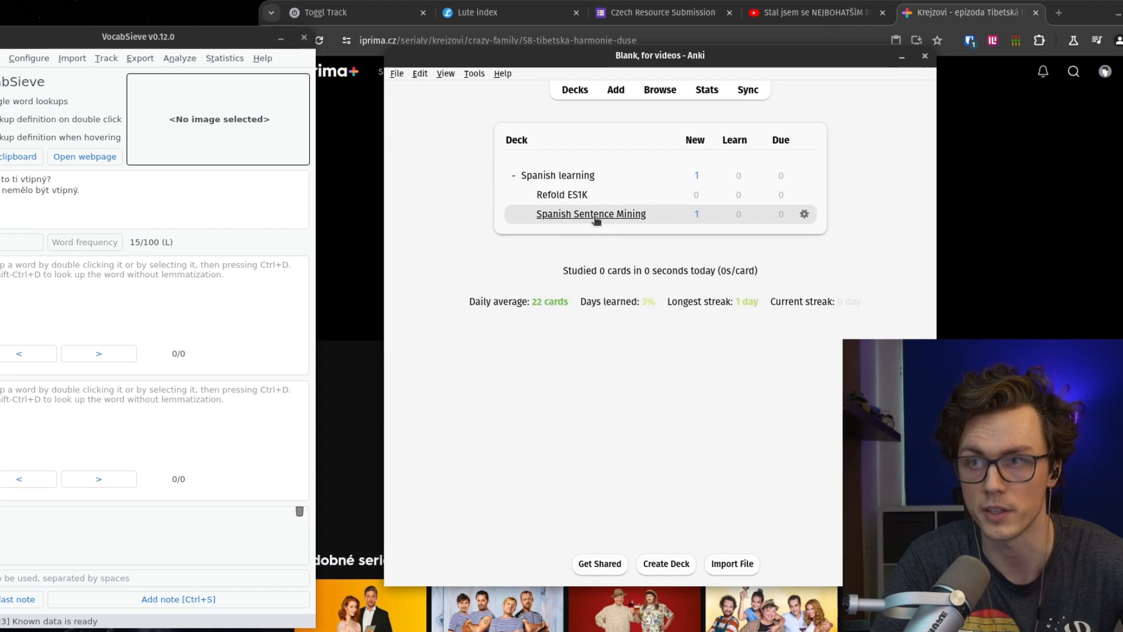
{"action": "left_click", "coordinate": [594, 215]}
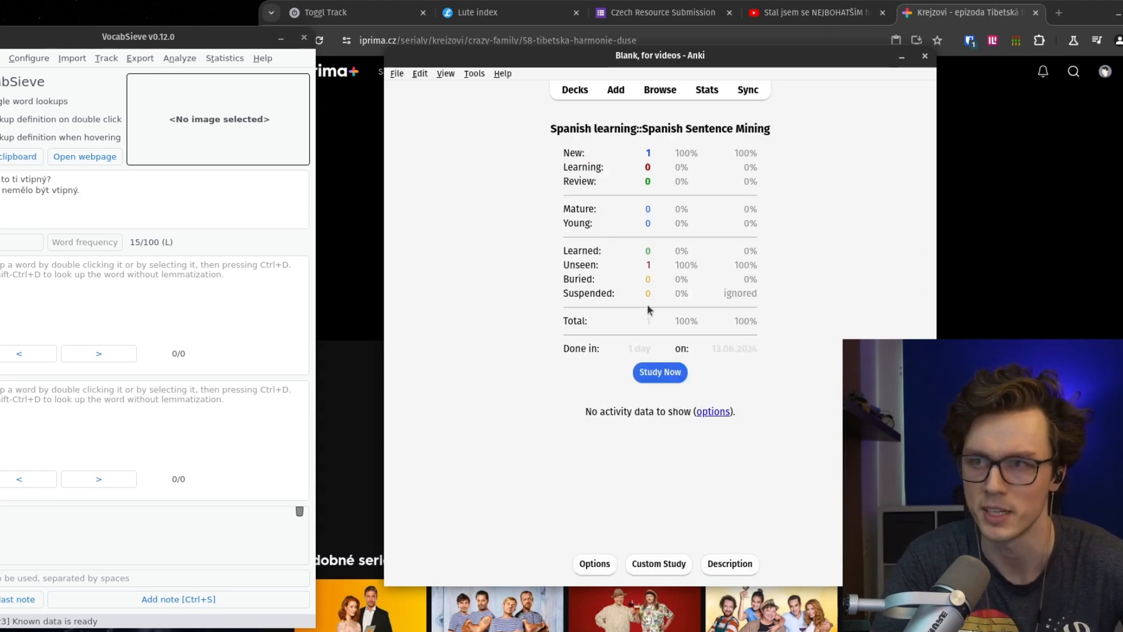
{"action": "left_click", "coordinate": [650, 97]}
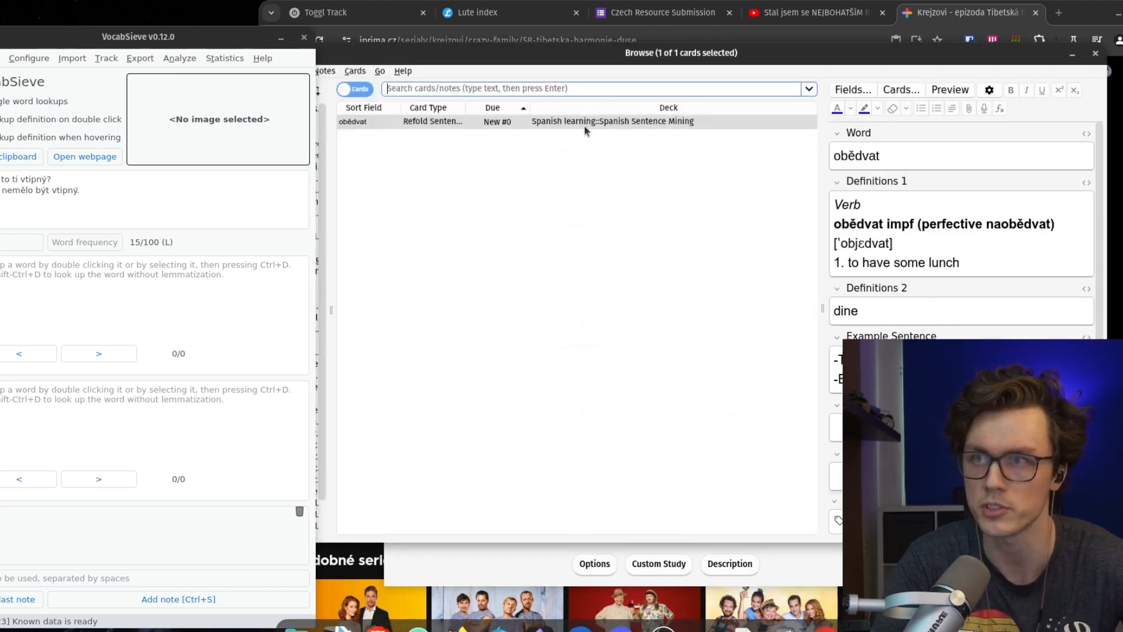
{"action": "left_click", "coordinate": [940, 92]}
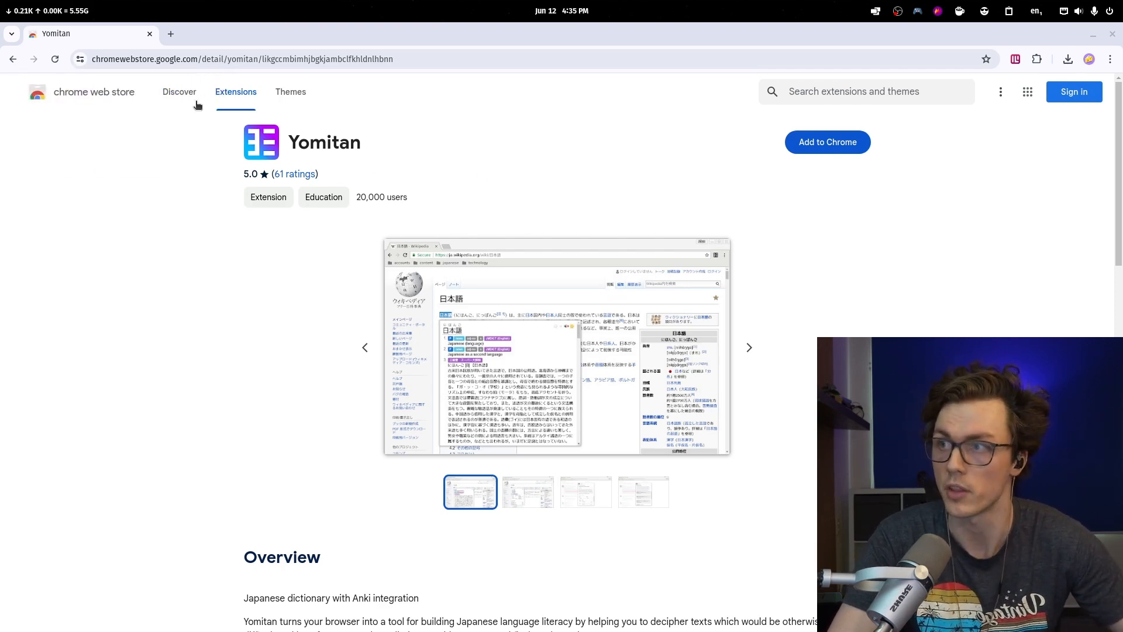
Install the Yomitan extension from its Chrome Web Store page and open the browser's list of installed extensions.
{"action": "left_click", "coordinate": [824, 150]}
{"action": "left_click", "coordinate": [638, 184]}
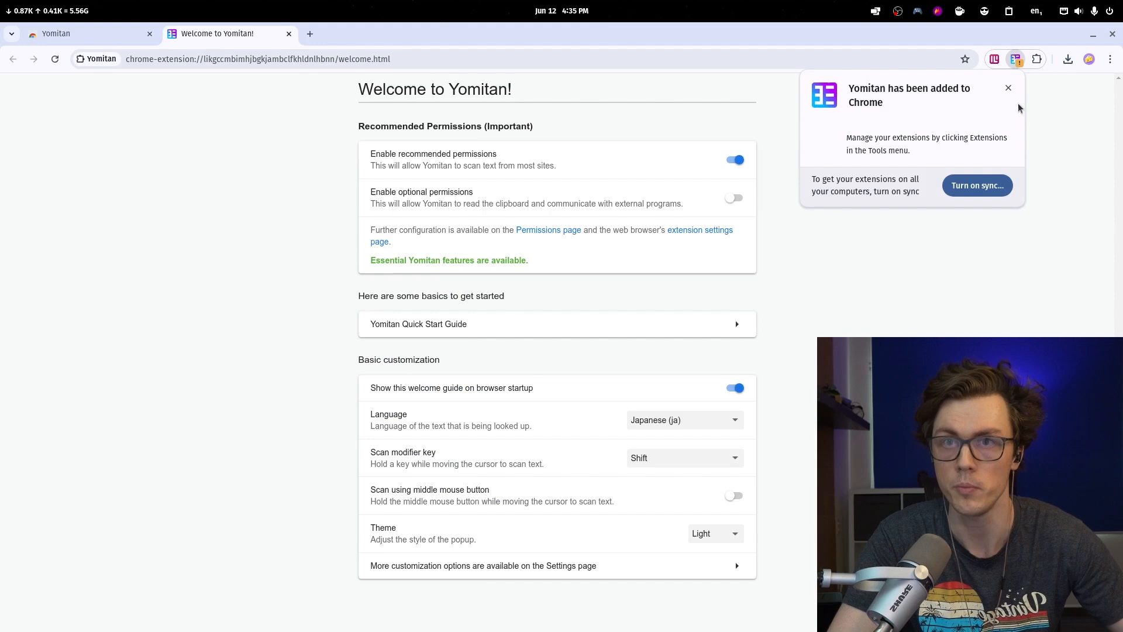
{"action": "left_click", "coordinate": [1007, 87]}
{"action": "left_click", "coordinate": [1037, 59]}
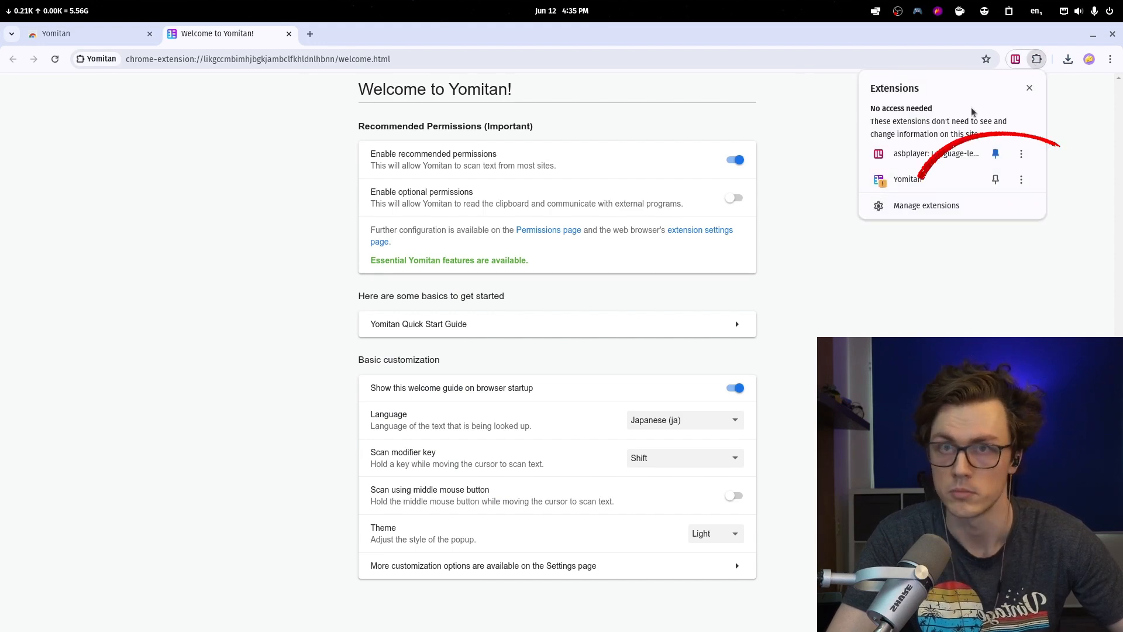
Pin the Yomitan extension to the browser toolbar and set its lookup language to Chinese (zh).
{"action": "left_click", "coordinate": [997, 179]}
{"action": "left_click", "coordinate": [991, 273]}
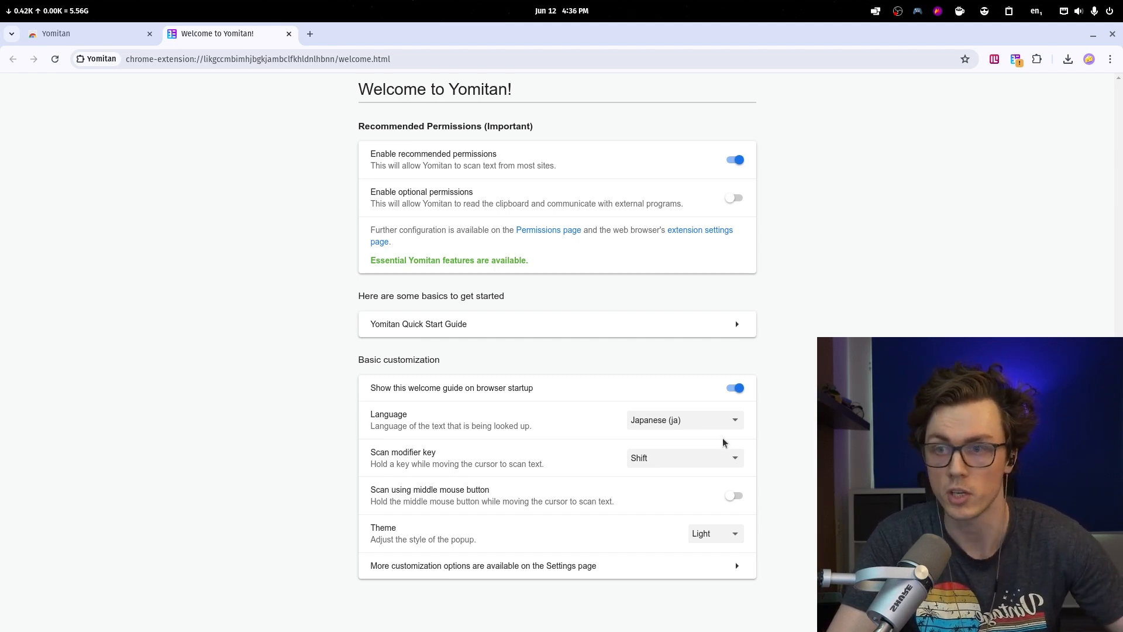
{"action": "left_click", "coordinate": [703, 430]}
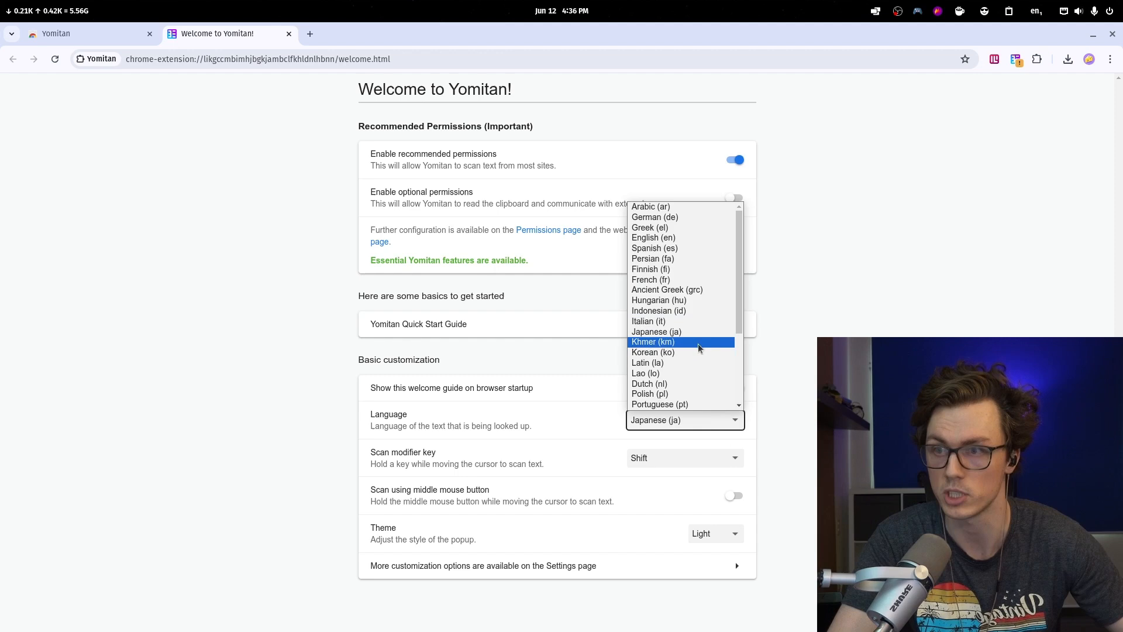
{"action": "scroll", "coordinate": [690, 288], "scroll_direction": "down", "scroll_amount": 4}
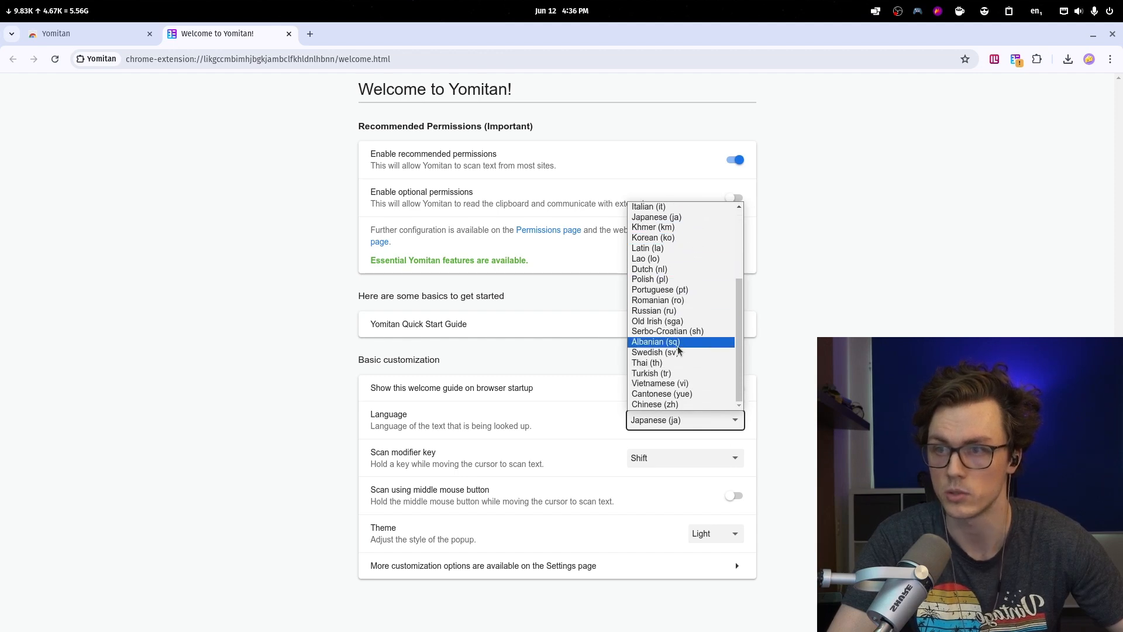
{"action": "left_click", "coordinate": [675, 405]}
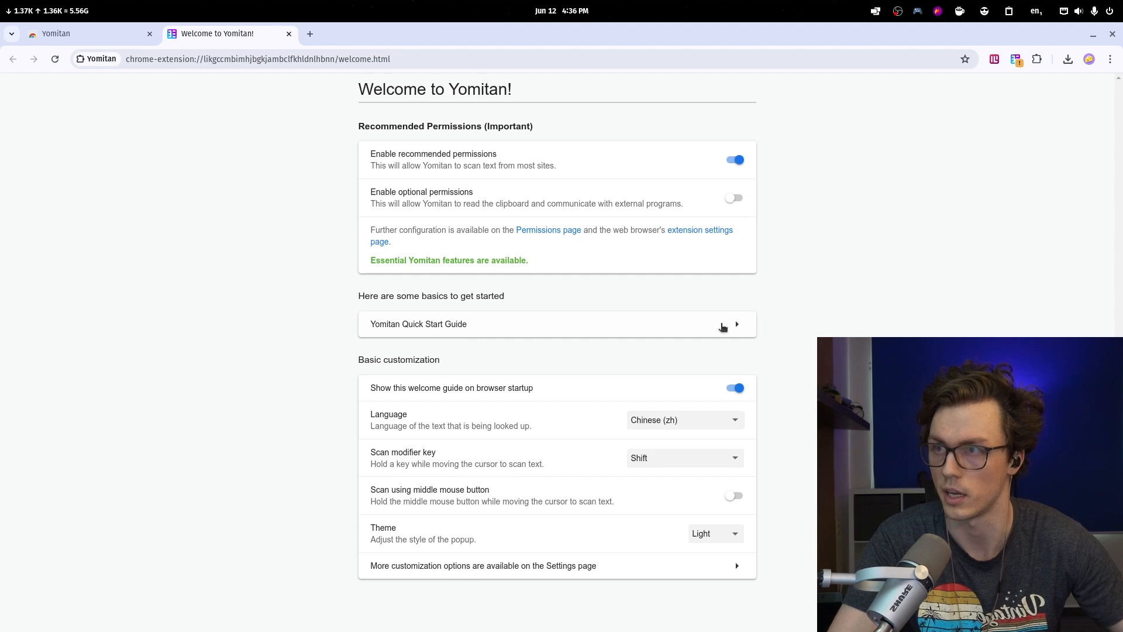
Open the installed dictionaries configuration in the Yomitan settings and follow its Yomitan homepage link to the dictionary list on GitHub.
{"action": "left_click", "coordinate": [1014, 60]}
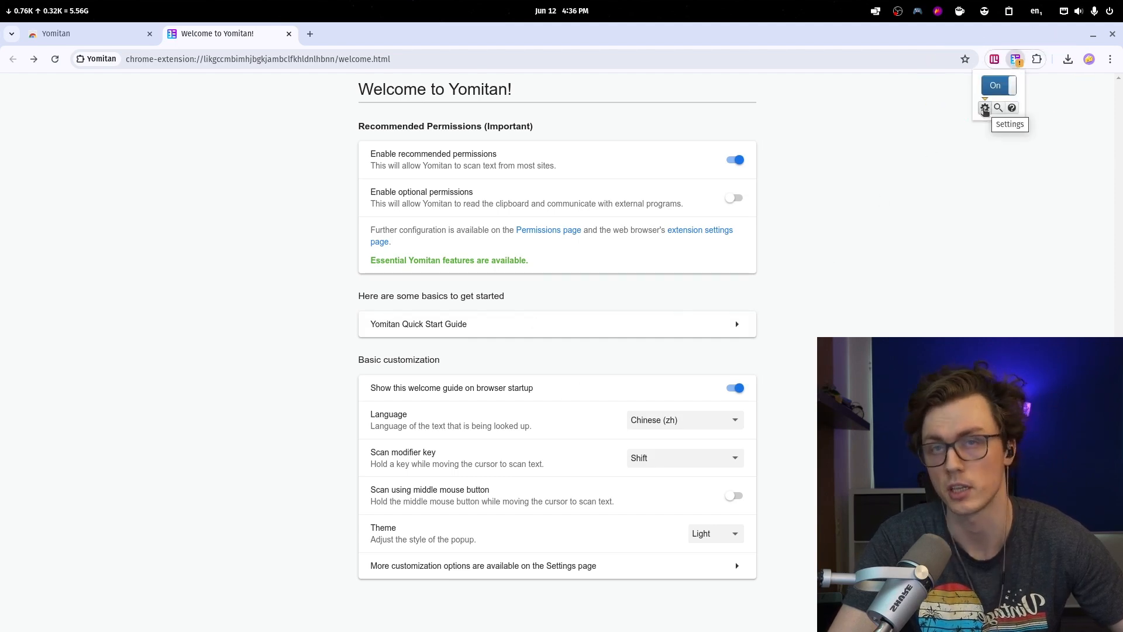
{"action": "left_click", "coordinate": [985, 107]}
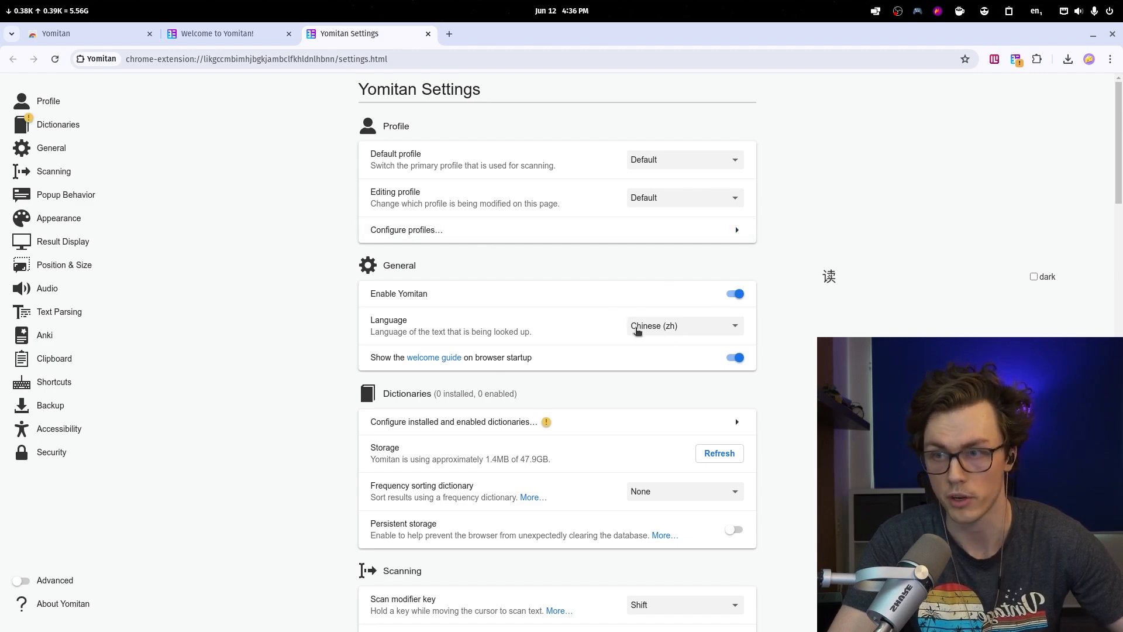
{"action": "scroll", "coordinate": [631, 325], "scroll_direction": "down", "scroll_amount": 2}
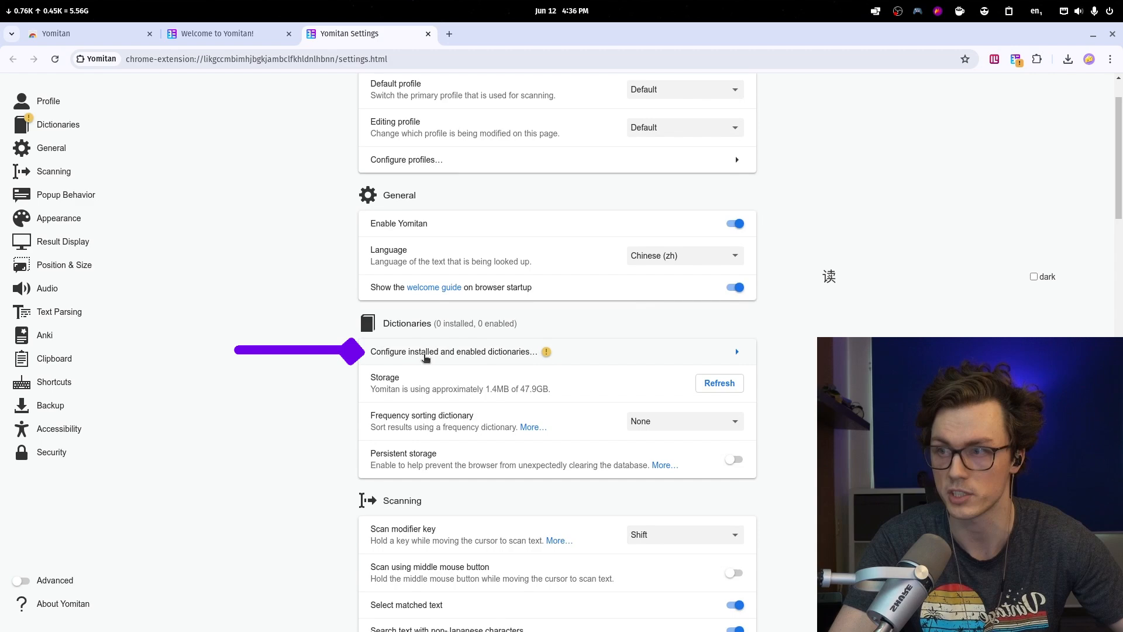
{"action": "left_click", "coordinate": [597, 359]}
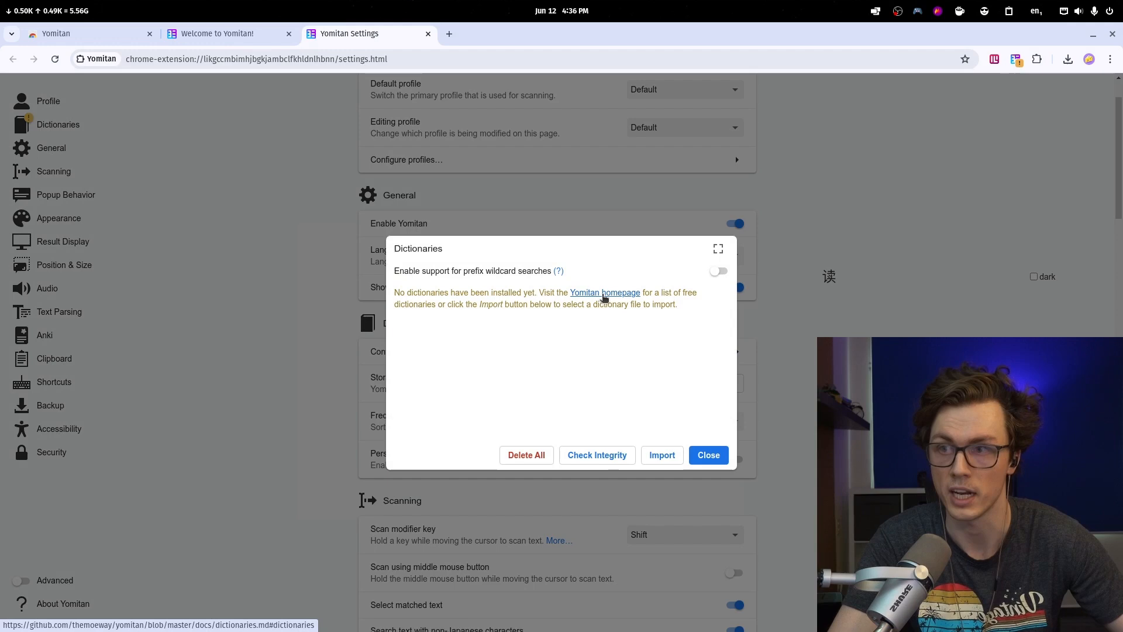
{"action": "left_click", "coordinate": [604, 296]}
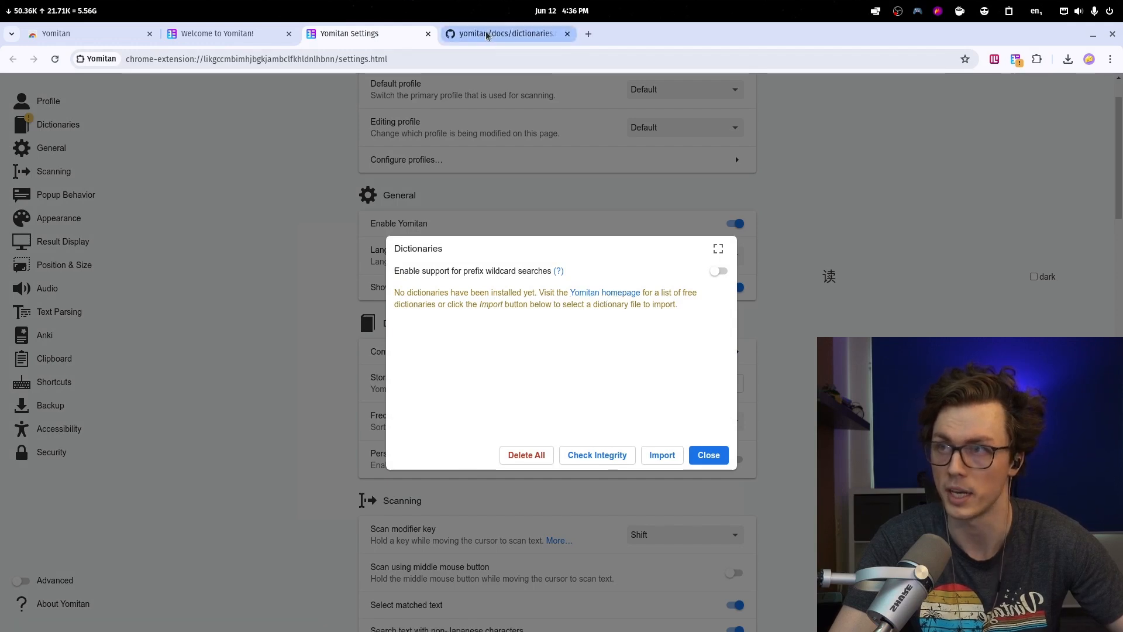
{"action": "left_click", "coordinate": [503, 33]}
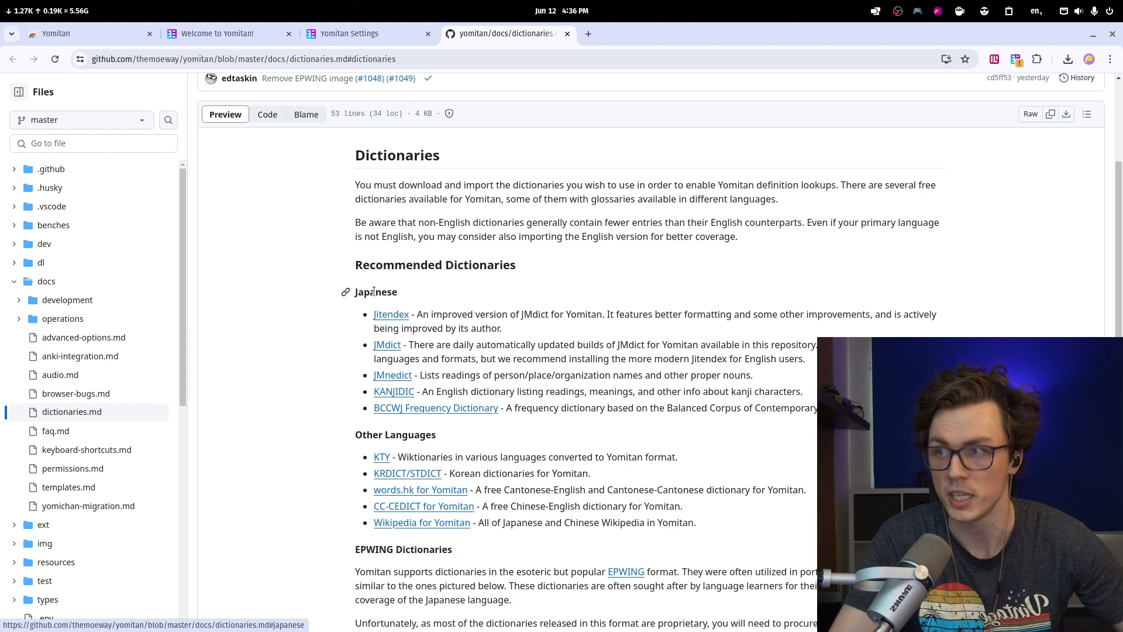
From the dictionaries for other languages, open the KTY repository and go to its latest release, 24.05.31.0.
{"action": "scroll", "coordinate": [707, 330], "scroll_direction": "down", "scroll_amount": 2}
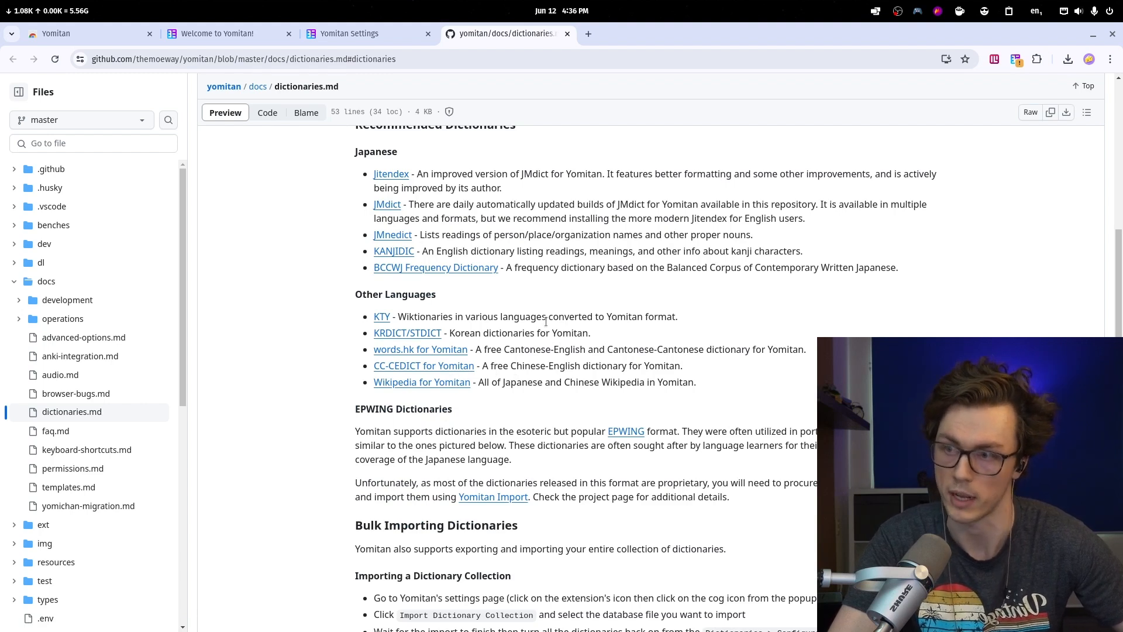
{"action": "scroll", "coordinate": [552, 331], "scroll_direction": "down", "scroll_amount": 1}
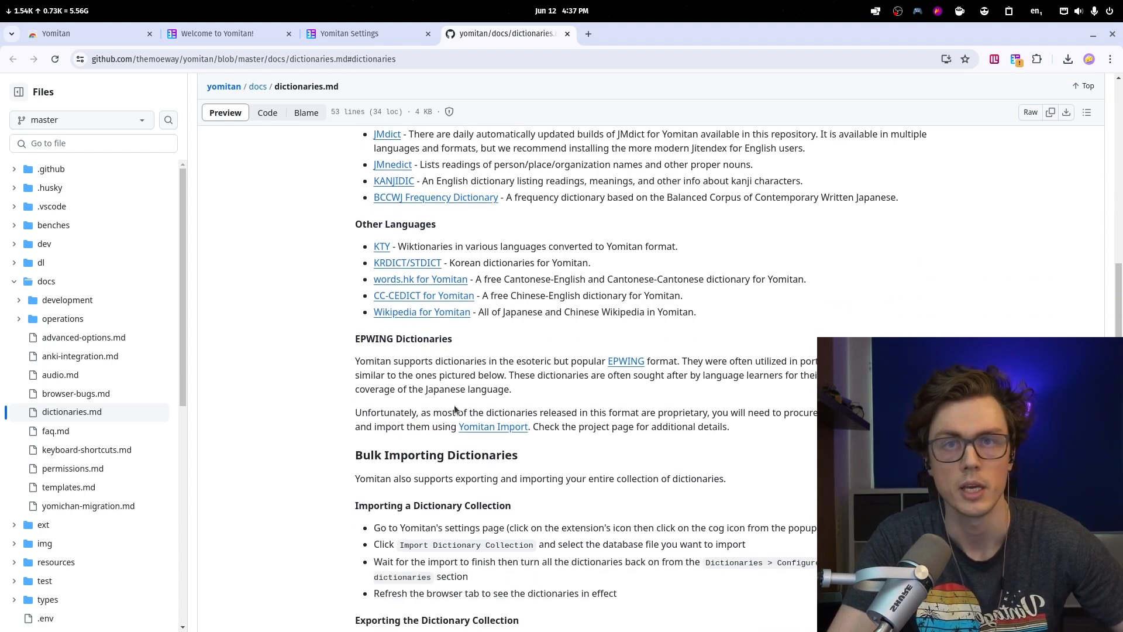
{"action": "middle_click", "coordinate": [381, 248]}
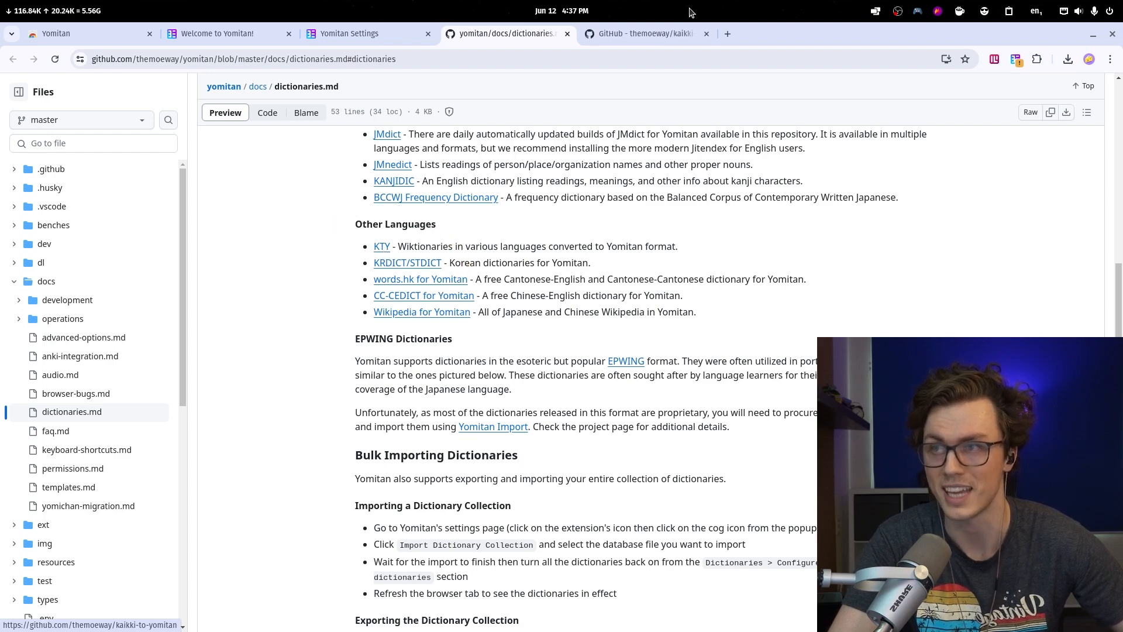
{"action": "left_click", "coordinate": [688, 34]}
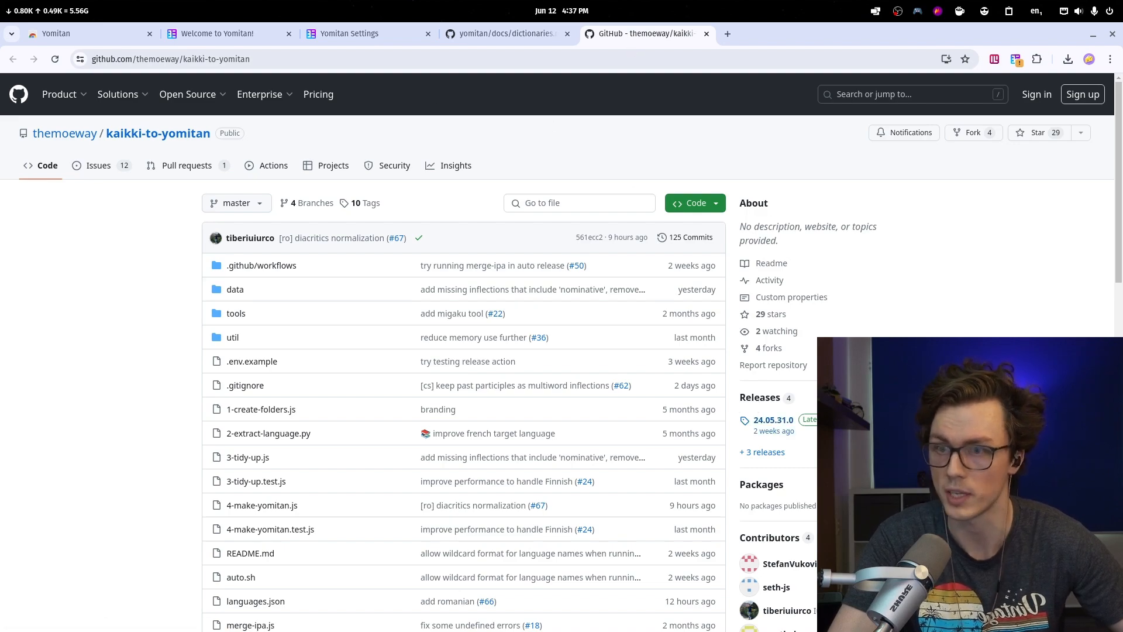
{"action": "left_click", "coordinate": [770, 421]}
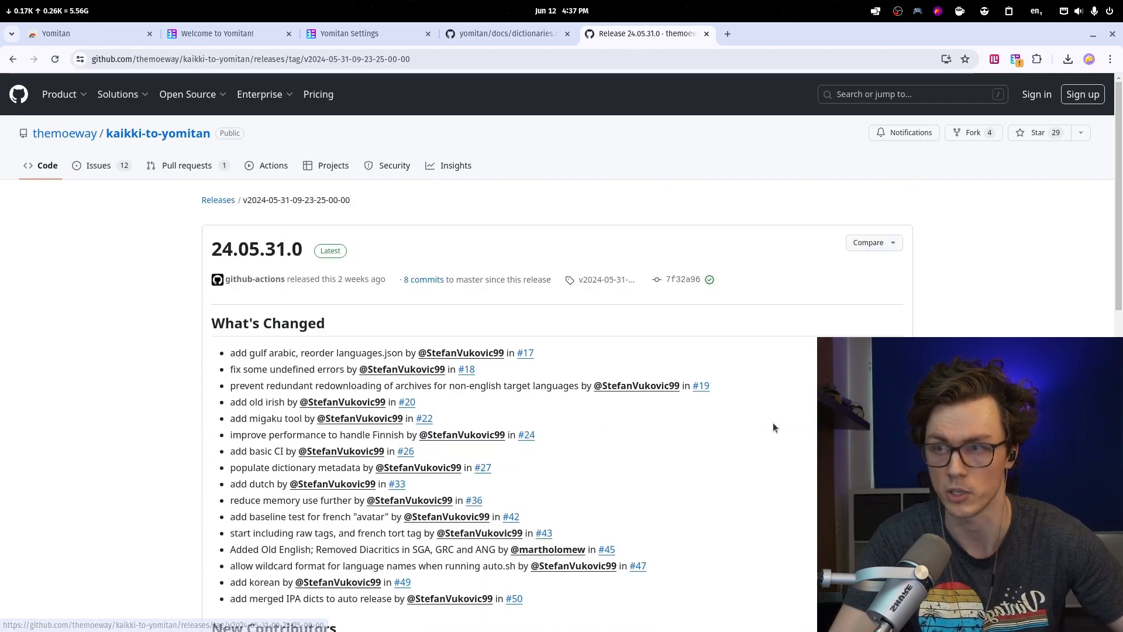
Look through the release's downloadable KTY archives to find the dictionary file for a given language pair.
{"action": "scroll", "coordinate": [375, 226], "scroll_direction": "down", "scroll_amount": 3}
{"action": "scroll", "coordinate": [375, 227], "scroll_direction": "down", "scroll_amount": 15}
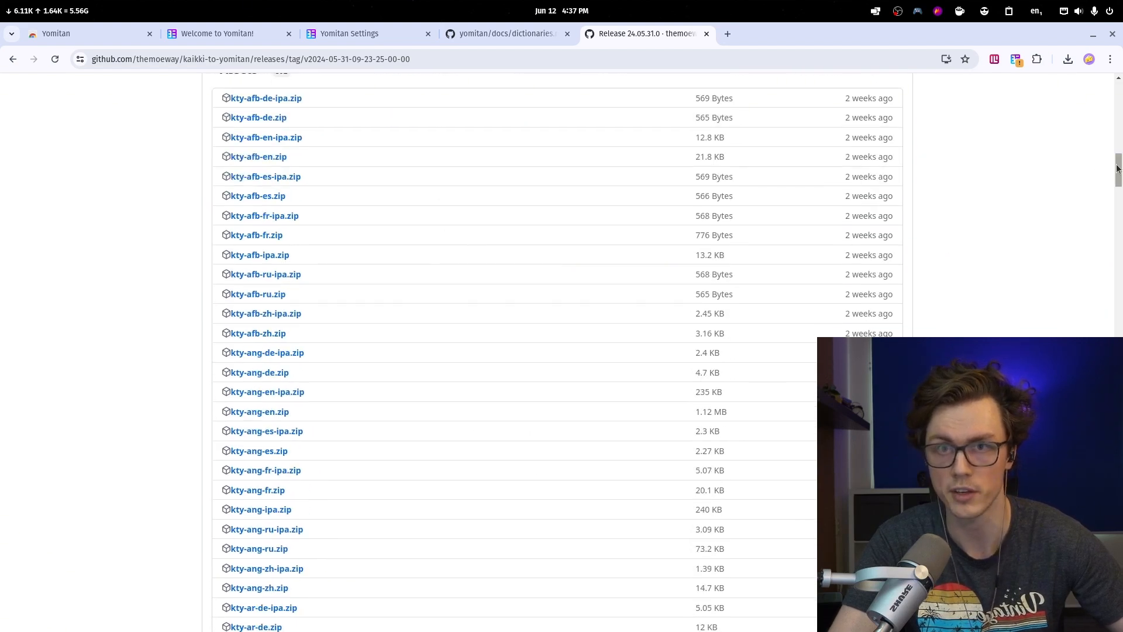
{"action": "left_click_drag", "start_coordinate": [1118, 169], "coordinate": [1115, 445]}
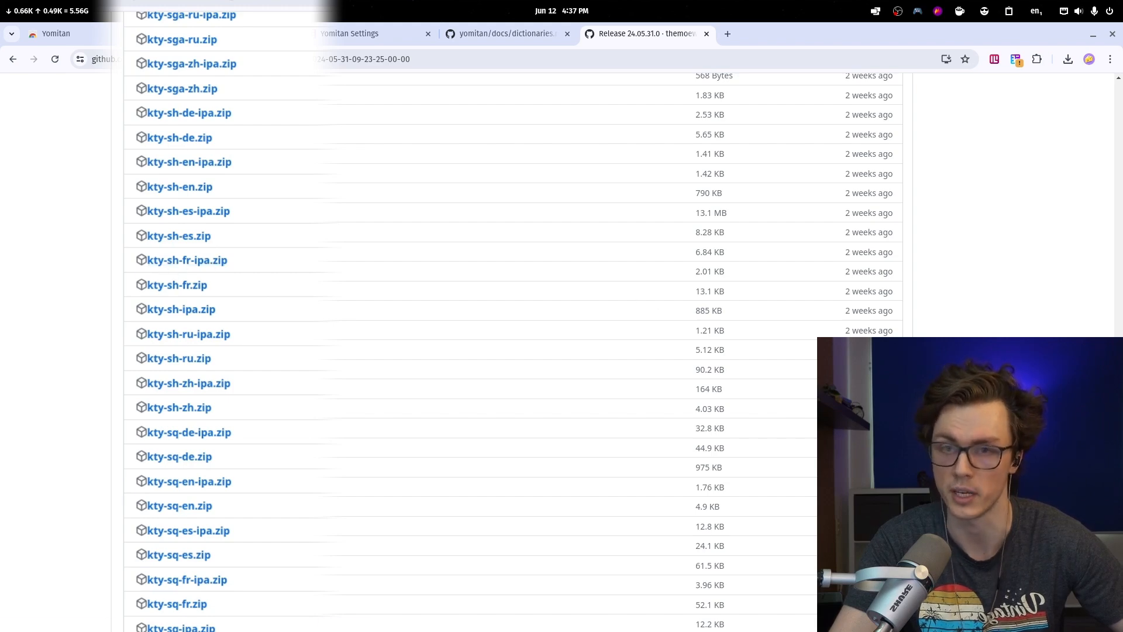
{"action": "scroll", "coordinate": [765, 369], "scroll_direction": "up", "scroll_amount": 10}
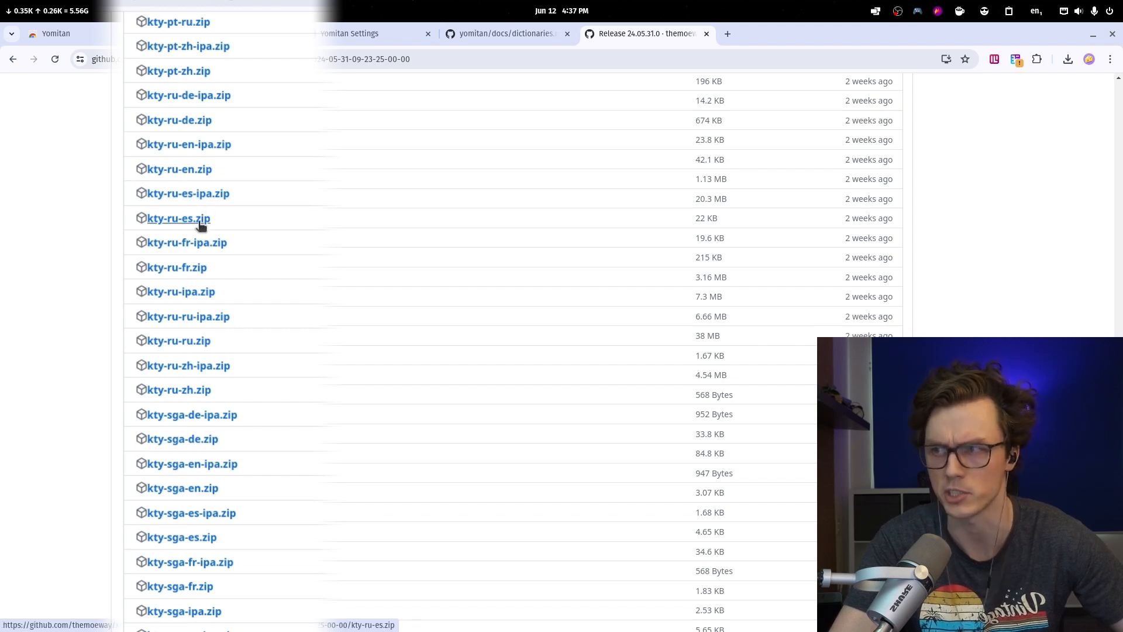
{"action": "scroll", "coordinate": [965, 301], "scroll_direction": "up", "scroll_amount": 10}
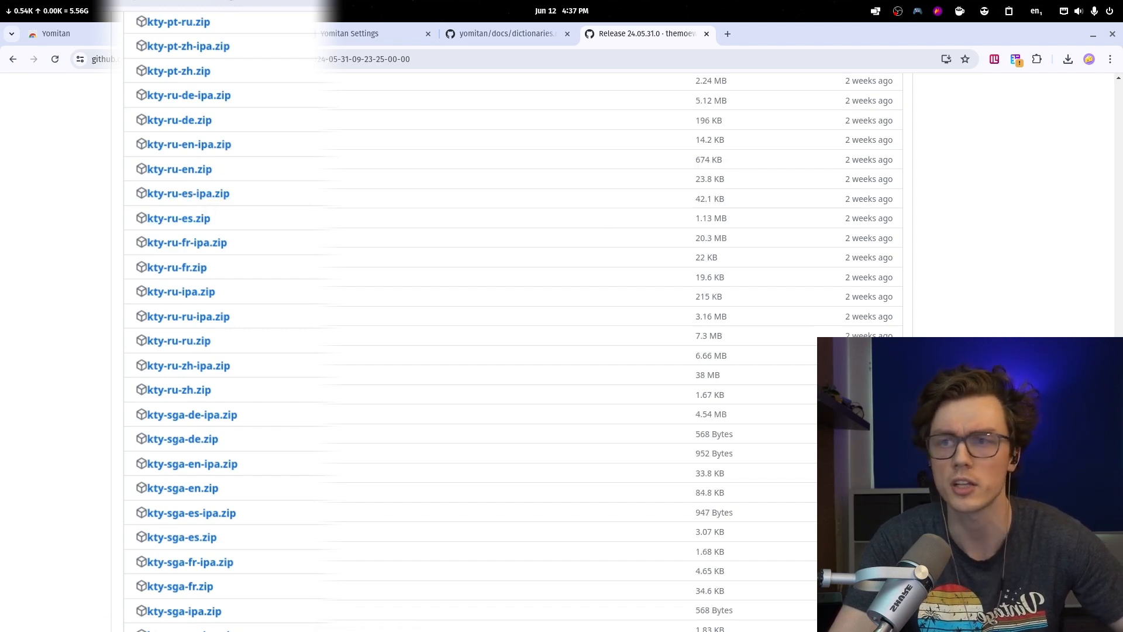
{"action": "scroll", "coordinate": [256, 188], "scroll_direction": "up", "scroll_amount": 15}
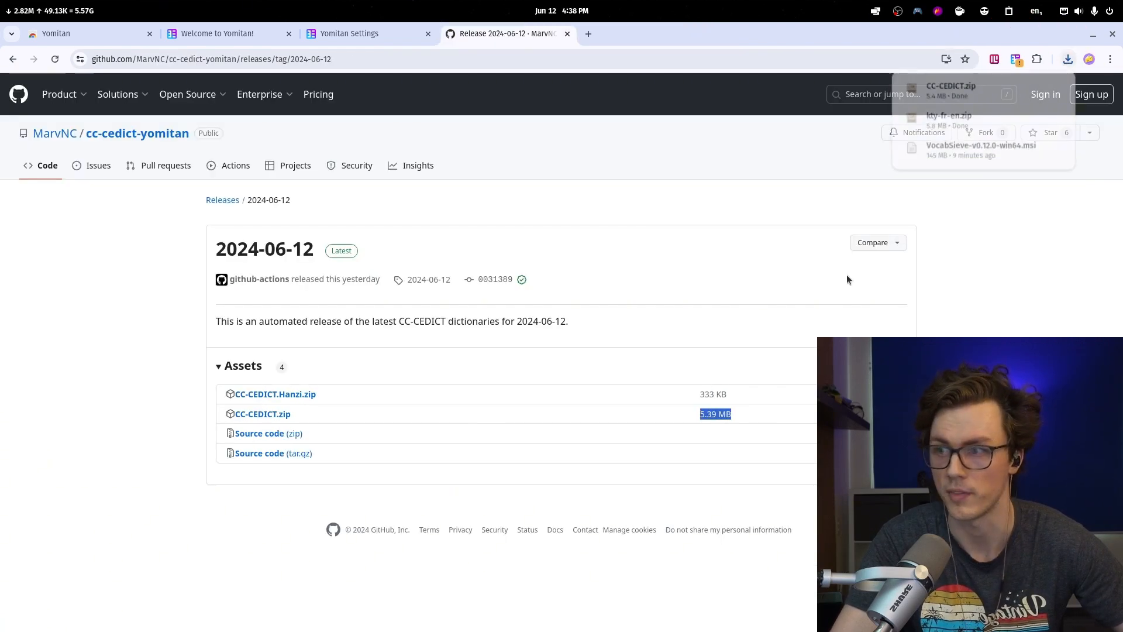
Close the CC-CEDICT release page and import the downloaded CC-CEDICT.zip into Yomitan's dictionaries.
{"action": "mouse_move", "coordinate": [969, 96]}
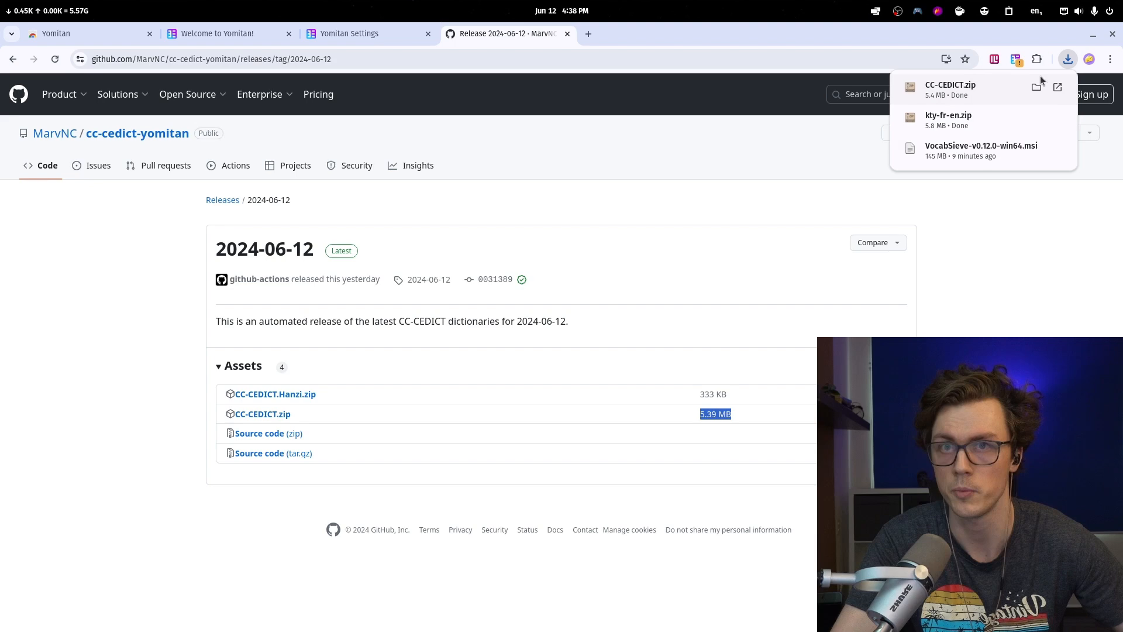
{"action": "left_click", "coordinate": [741, 218]}
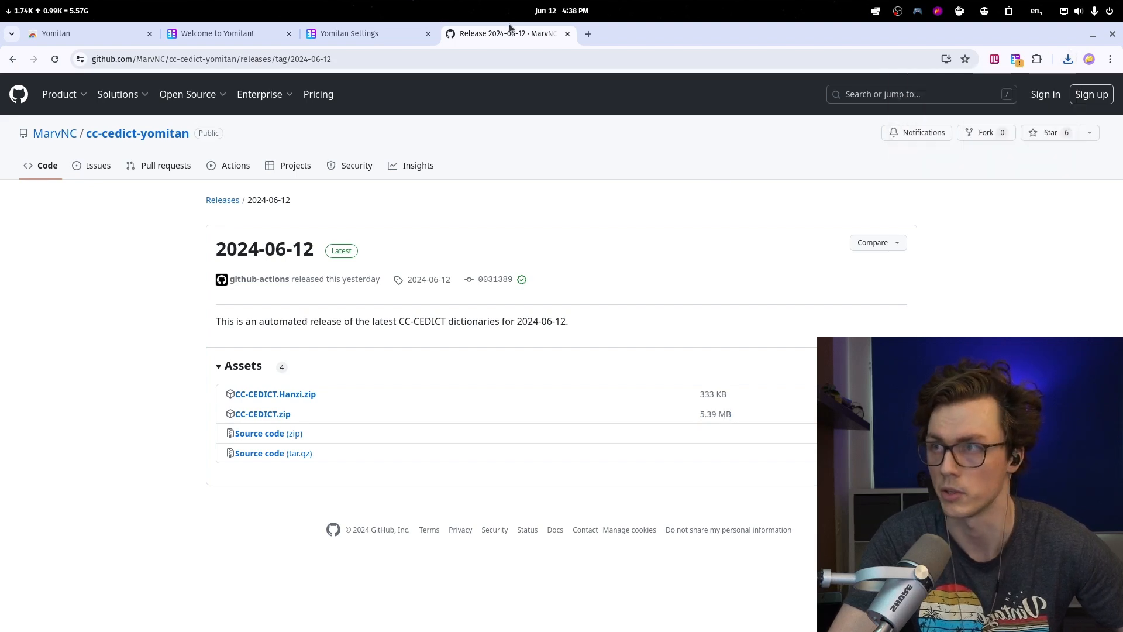
{"action": "left_click", "coordinate": [567, 34]}
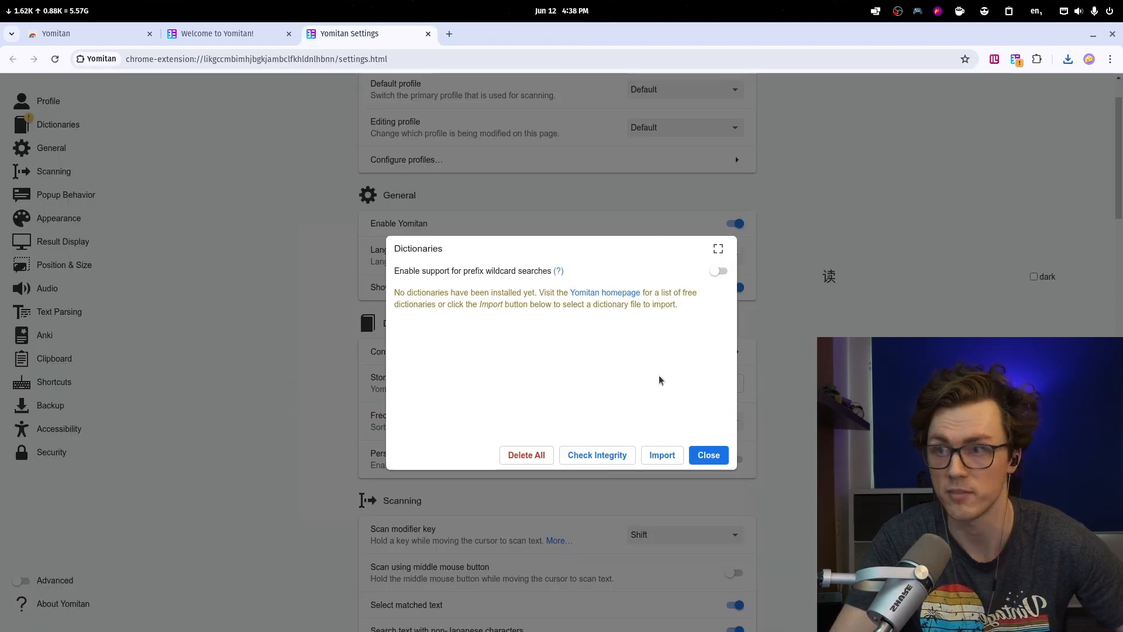
{"action": "left_click", "coordinate": [662, 455]}
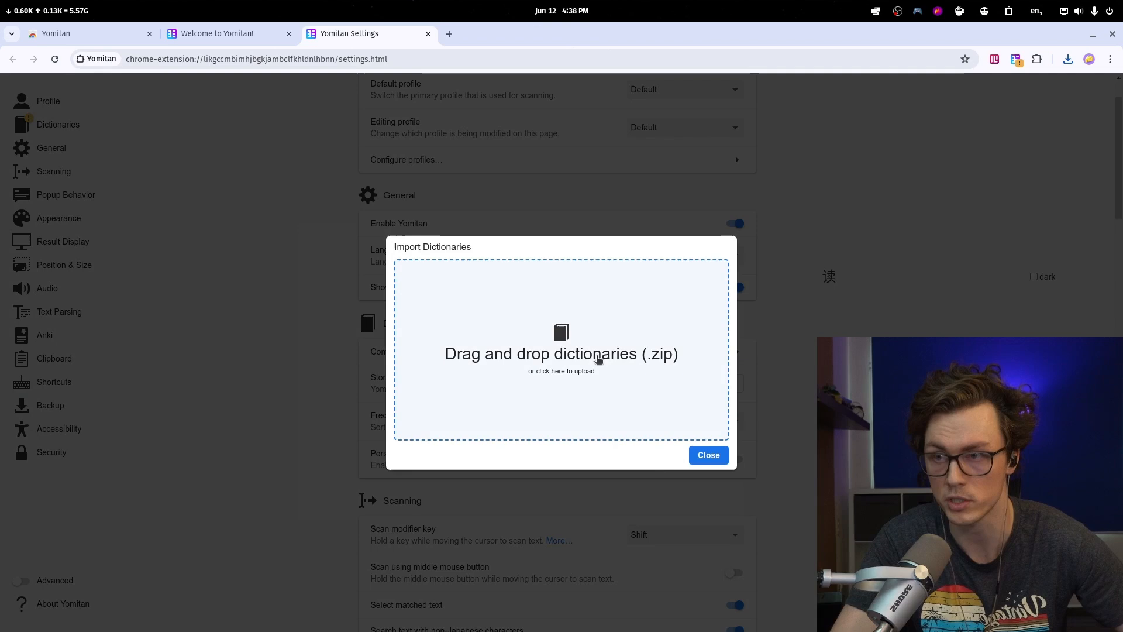
{"action": "left_click_drag", "start_coordinate": [561, 366], "coordinate": [481, 400]}
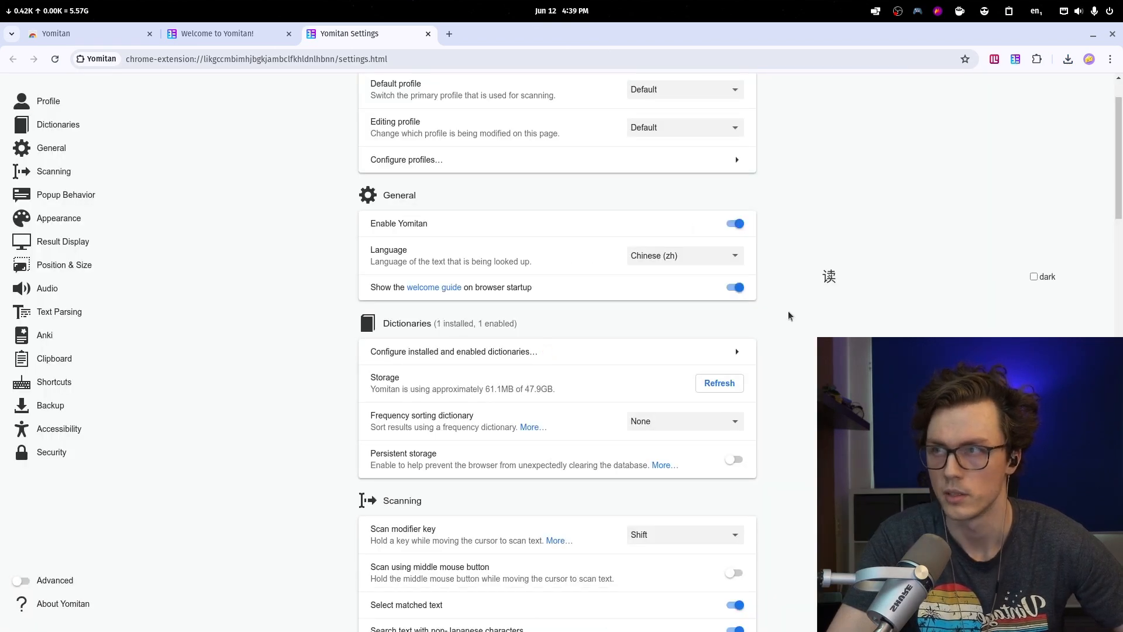
Check the popup definition of the sample character 读 in the Yomitan settings preview.
{"action": "scroll", "coordinate": [788, 326], "scroll_direction": "up", "scroll_amount": 1}
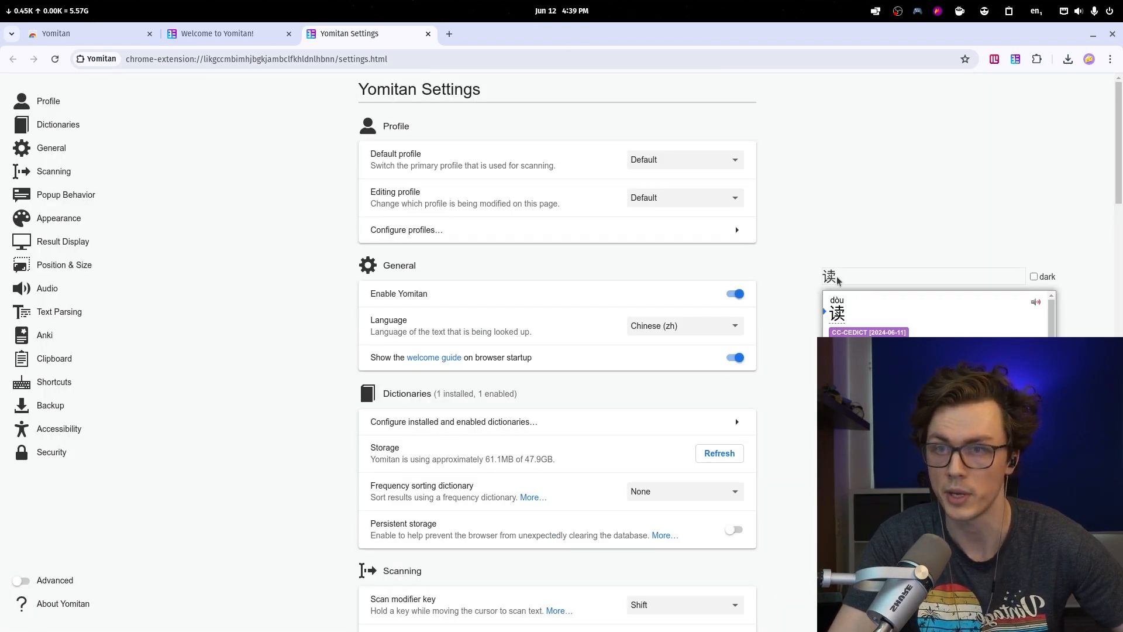
{"action": "scroll", "coordinate": [877, 275], "scroll_direction": "down", "scroll_amount": 1}
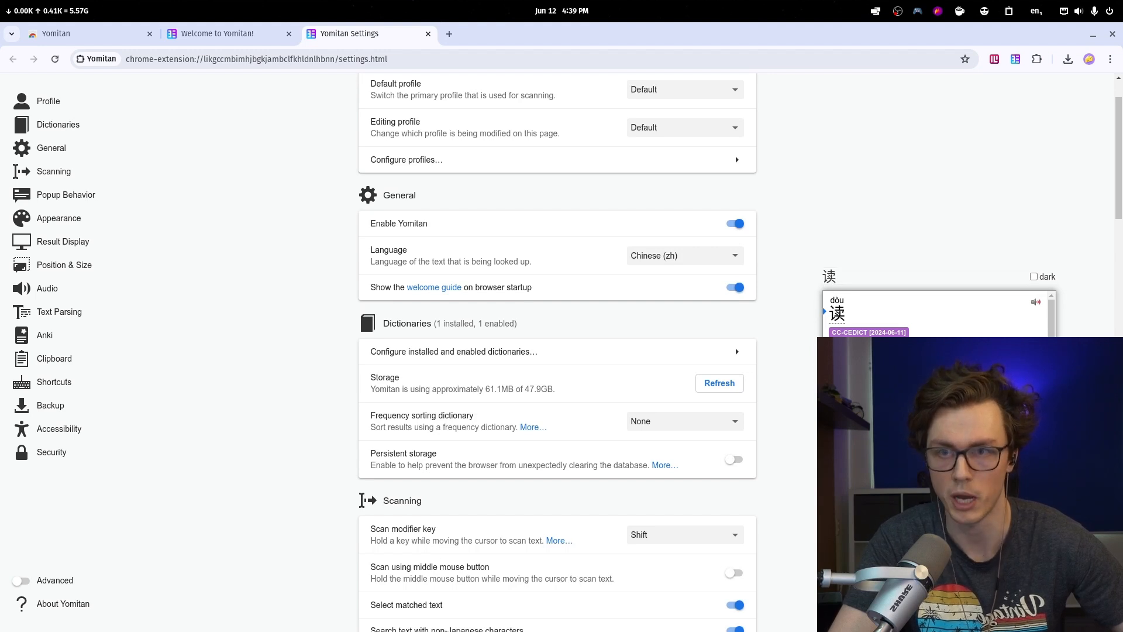
{"action": "scroll", "coordinate": [922, 327], "scroll_direction": "down", "scroll_amount": 2}
{"action": "scroll", "coordinate": [922, 327], "scroll_direction": "up", "scroll_amount": 2}
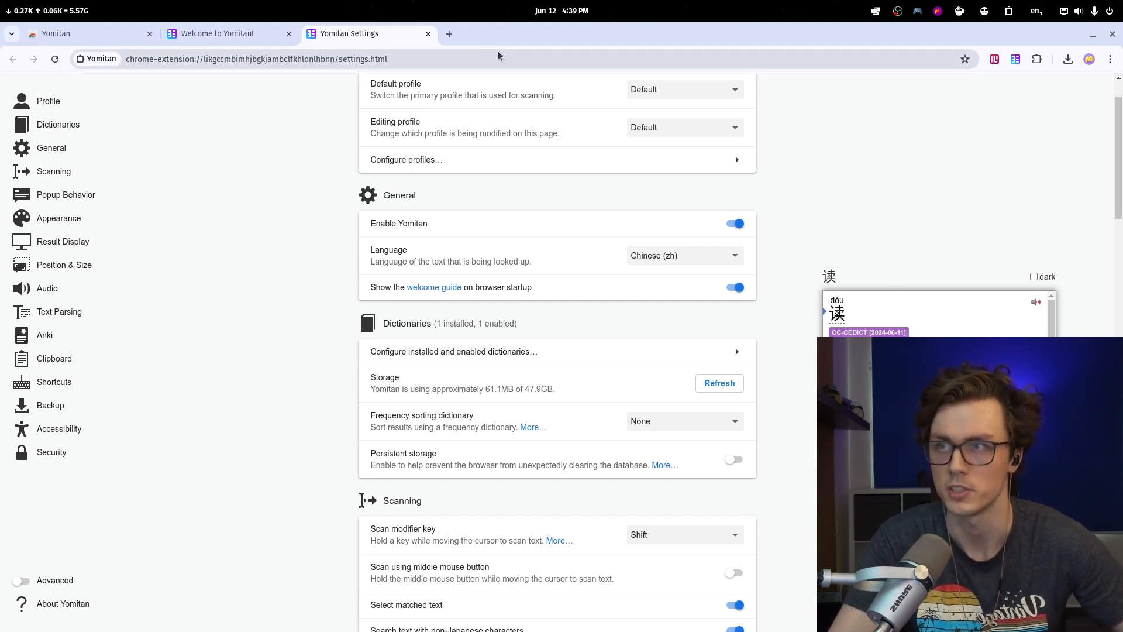
Search the web for "chinese wikipedia" in a new tab and look up 维基媒体基金会 in the first result with Yomitan.
{"action": "left_click", "coordinate": [449, 34]}
{"action": "type", "text": "chi"}
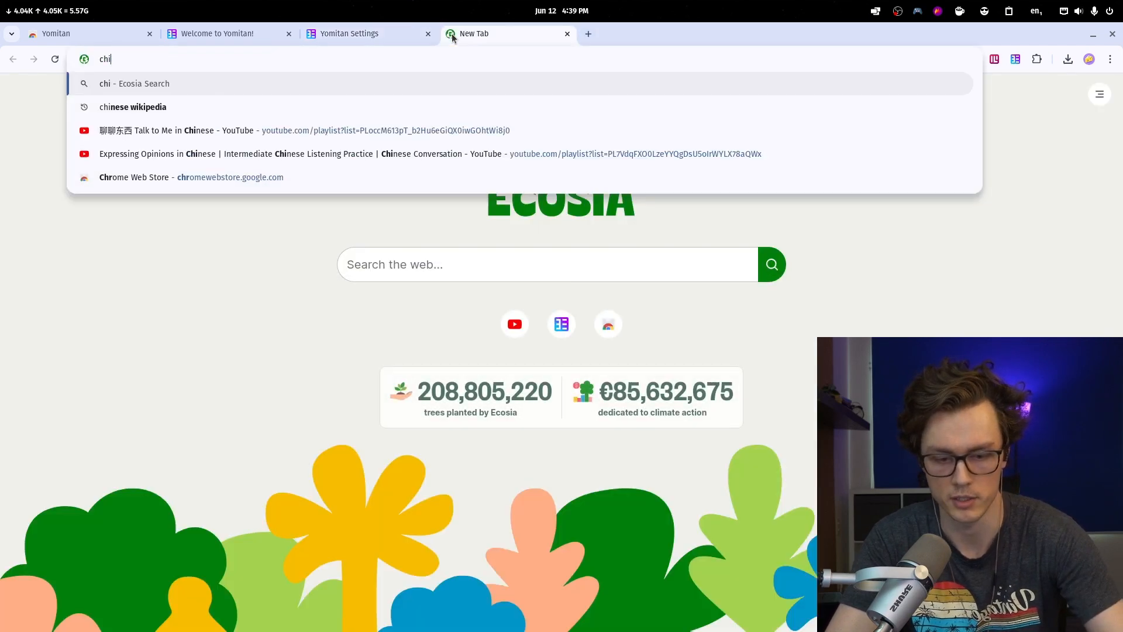
{"action": "type", "text": "nese w"}
{"action": "key", "text": "Down"}
{"action": "key", "text": "Return"}
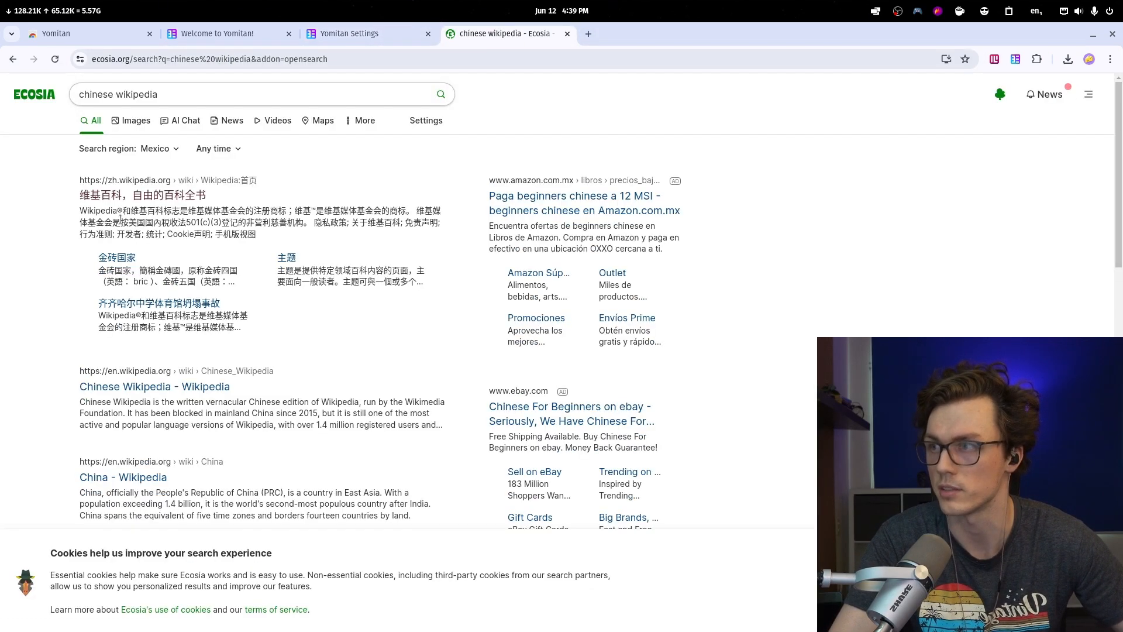
{"action": "mouse_move", "coordinate": [137, 210]}
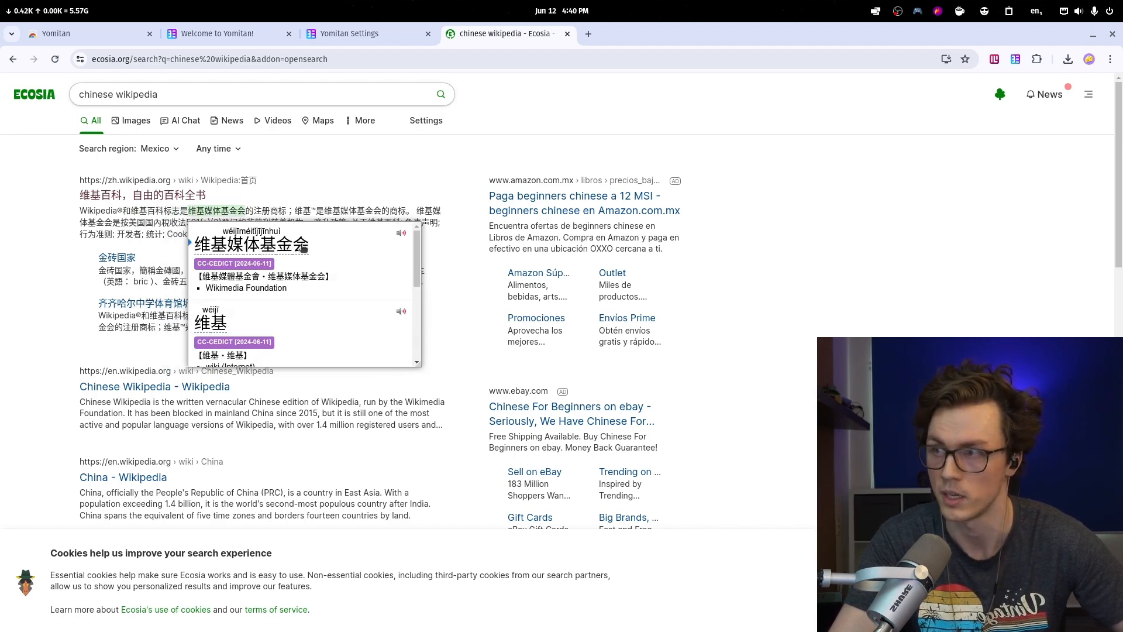
Return to the Yomitan settings page and go to its Anki section.
{"action": "left_click", "coordinate": [357, 38]}
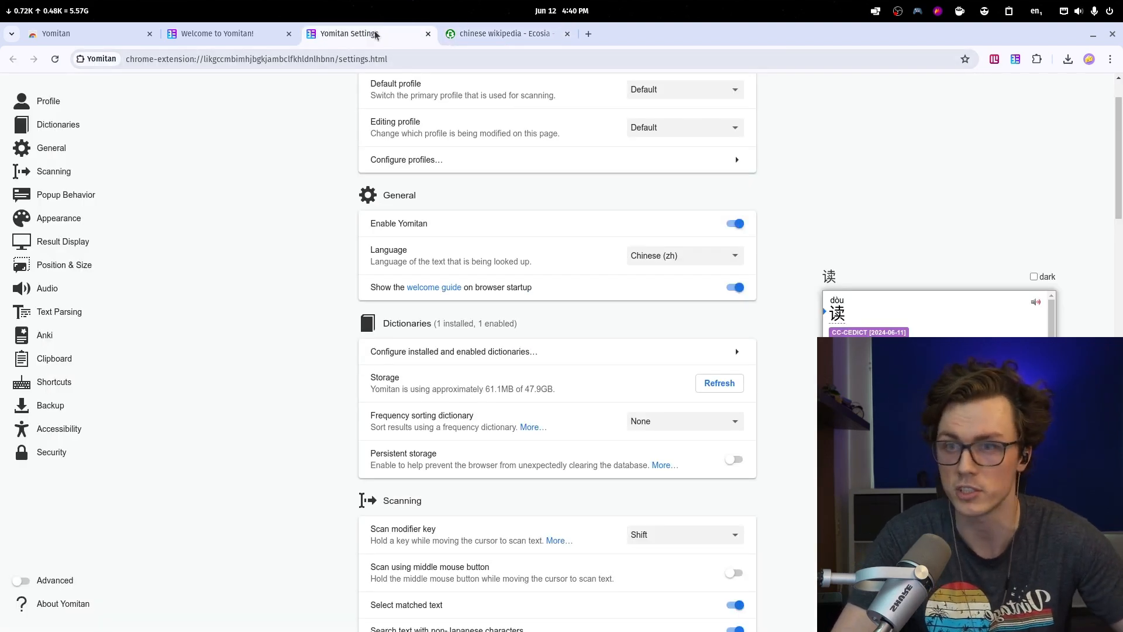
{"action": "scroll", "coordinate": [809, 134], "scroll_direction": "down", "scroll_amount": 2}
{"action": "scroll", "coordinate": [808, 137], "scroll_direction": "down", "scroll_amount": 10}
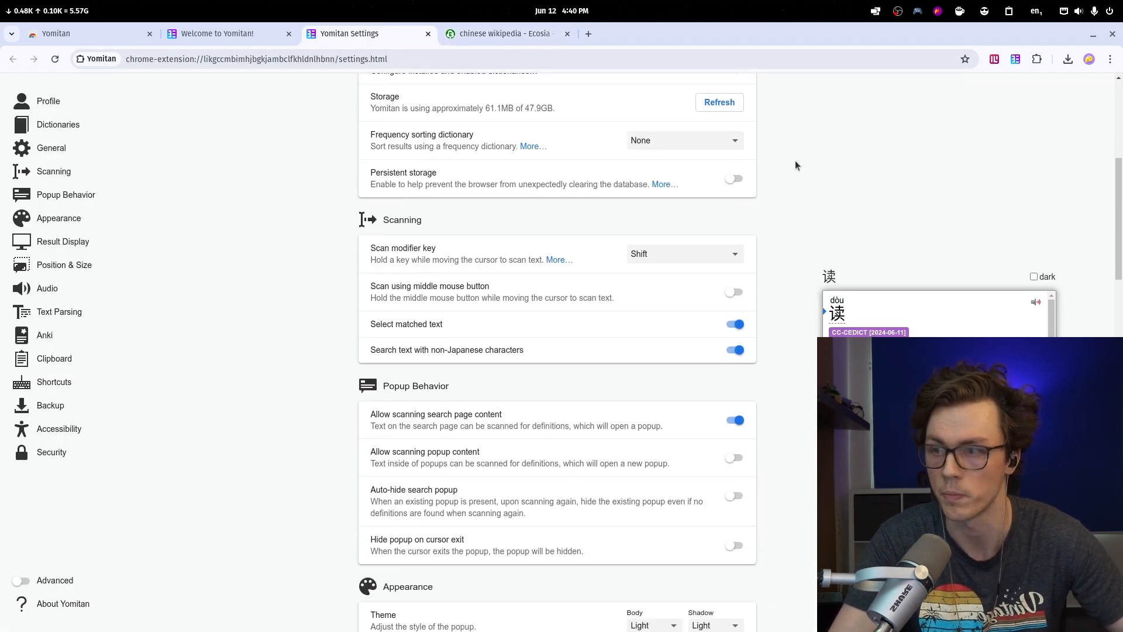
{"action": "scroll", "coordinate": [780, 156], "scroll_direction": "down", "scroll_amount": 11}
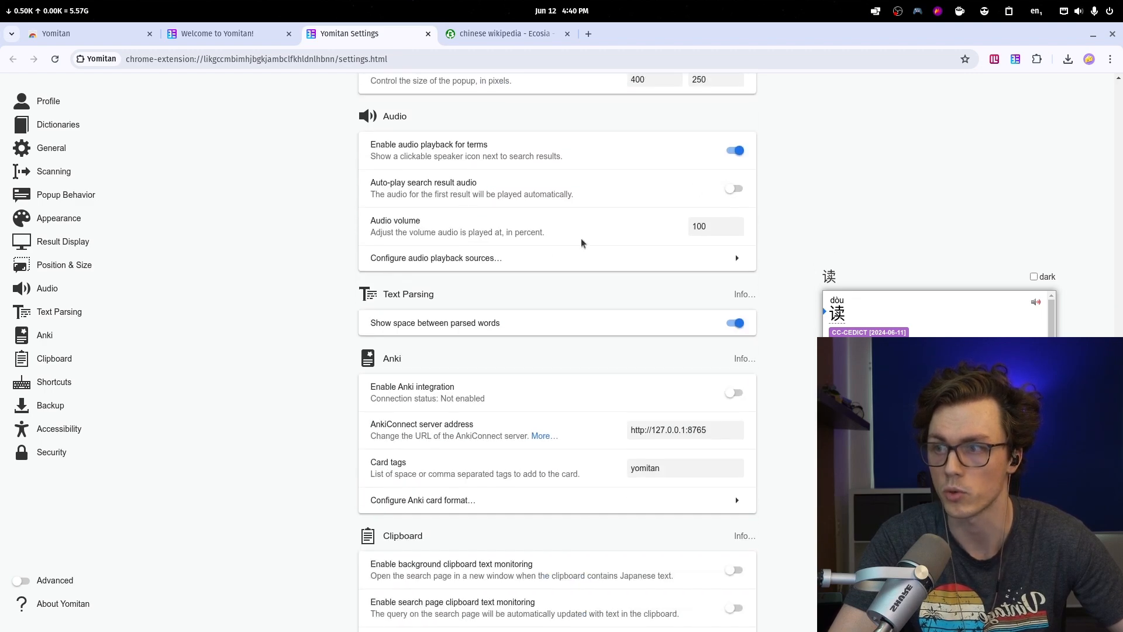
{"action": "left_click", "coordinate": [45, 335]}
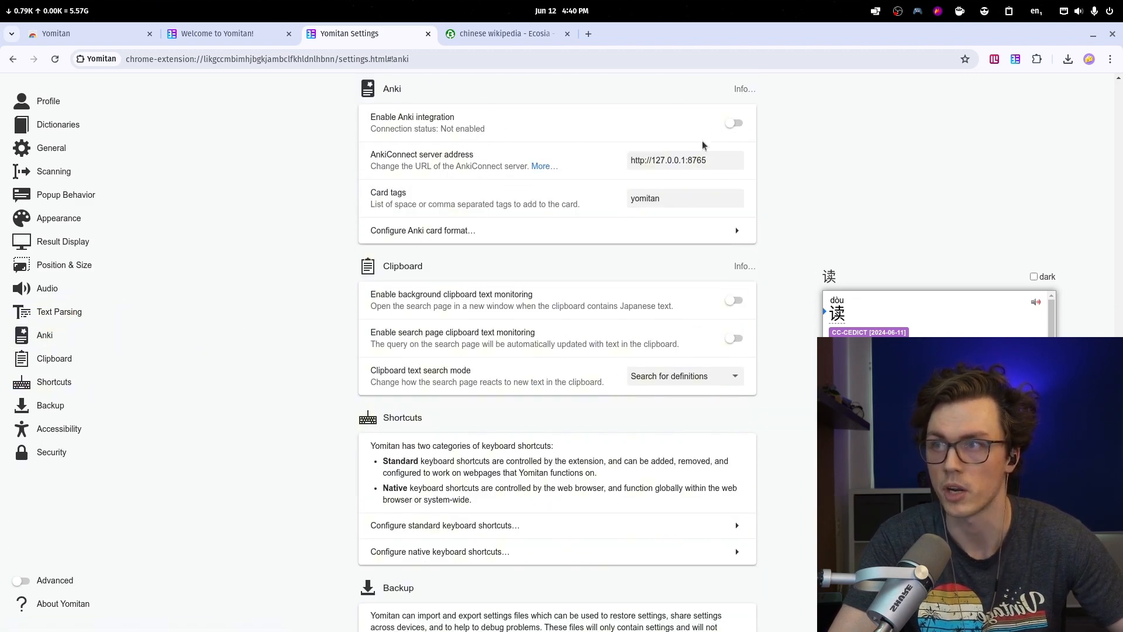
Enable Anki integration and check its connection status.
{"action": "left_click", "coordinate": [735, 125]}
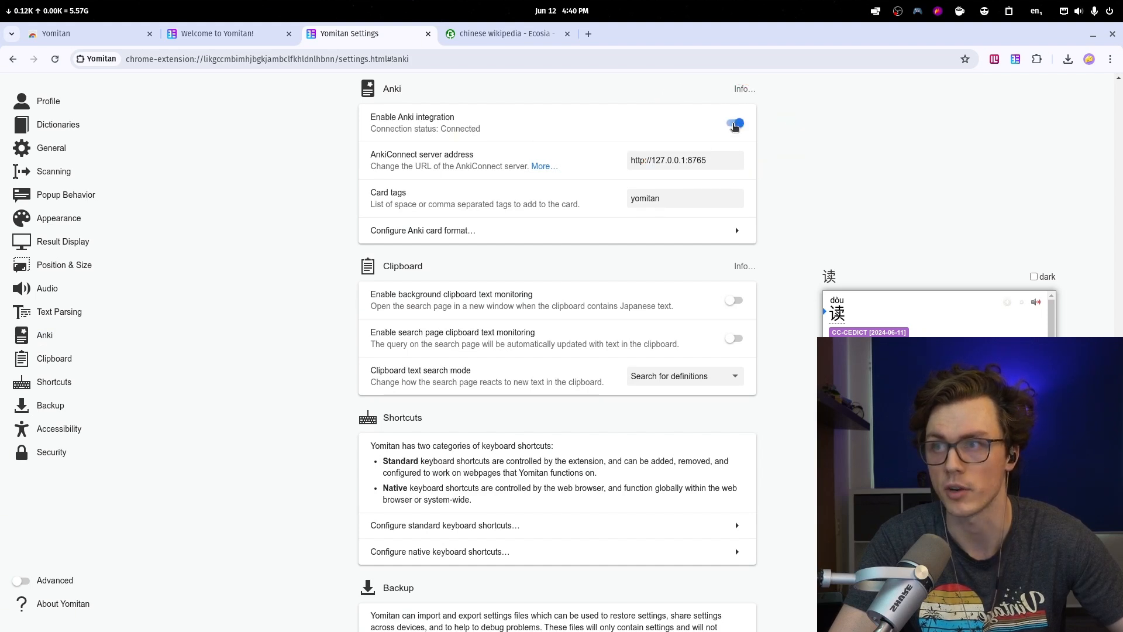
{"action": "left_click_drag", "start_coordinate": [439, 129], "coordinate": [477, 129]}
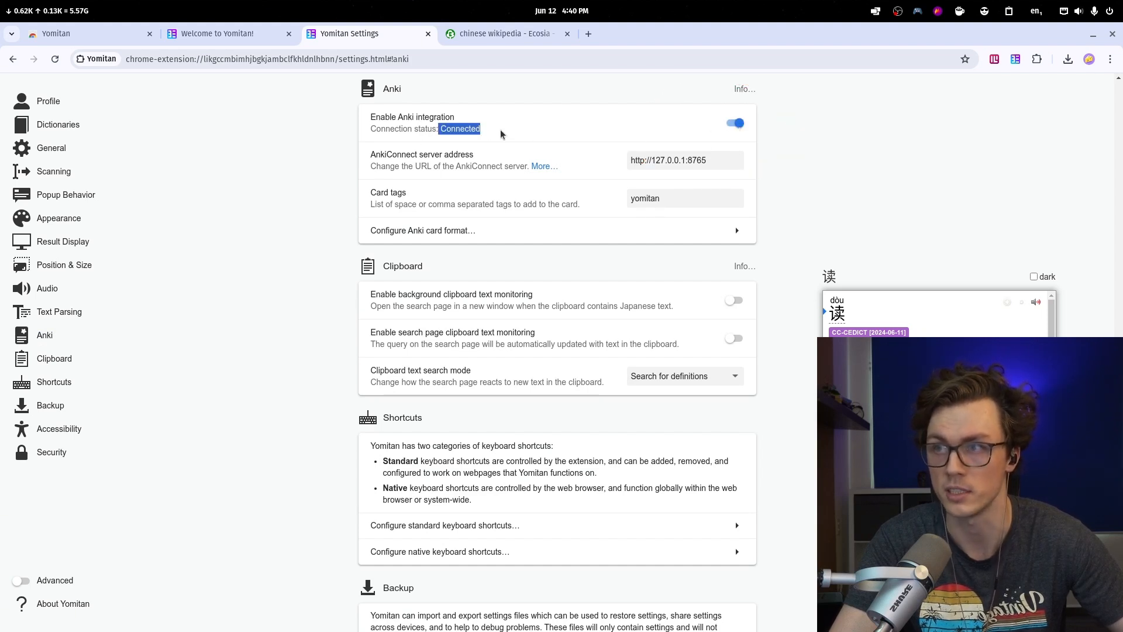
{"action": "left_click", "coordinate": [500, 134]}
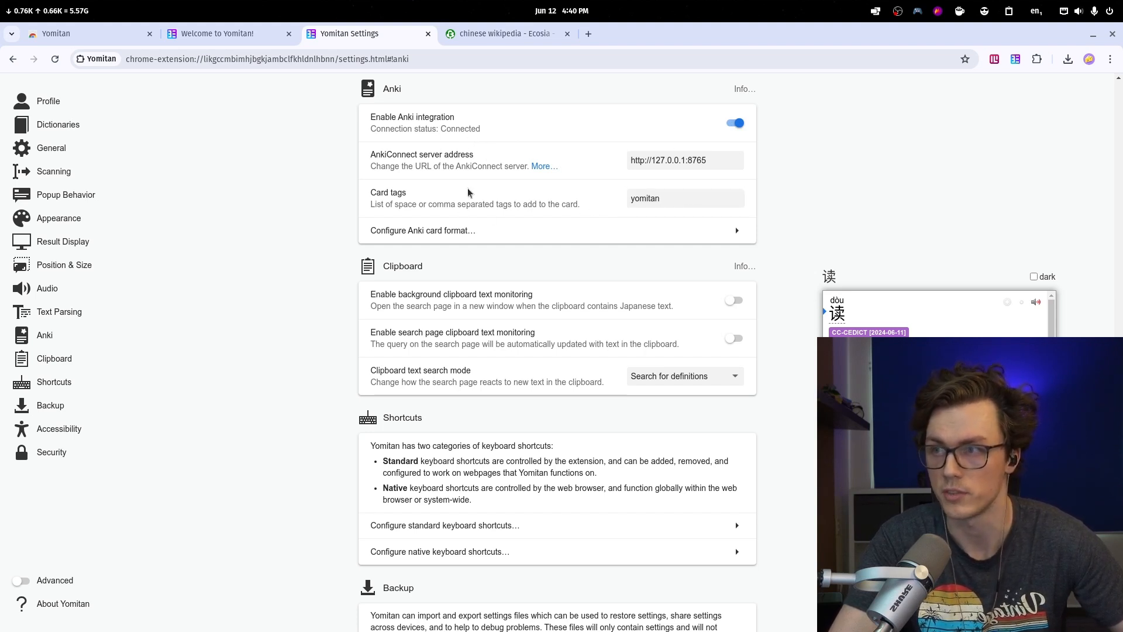
Configure the Anki term cards with deck Spanish learning::Spanish Sentence Mining and model Refold Sentence Miner: Sentence.
{"action": "left_click", "coordinate": [520, 235]}
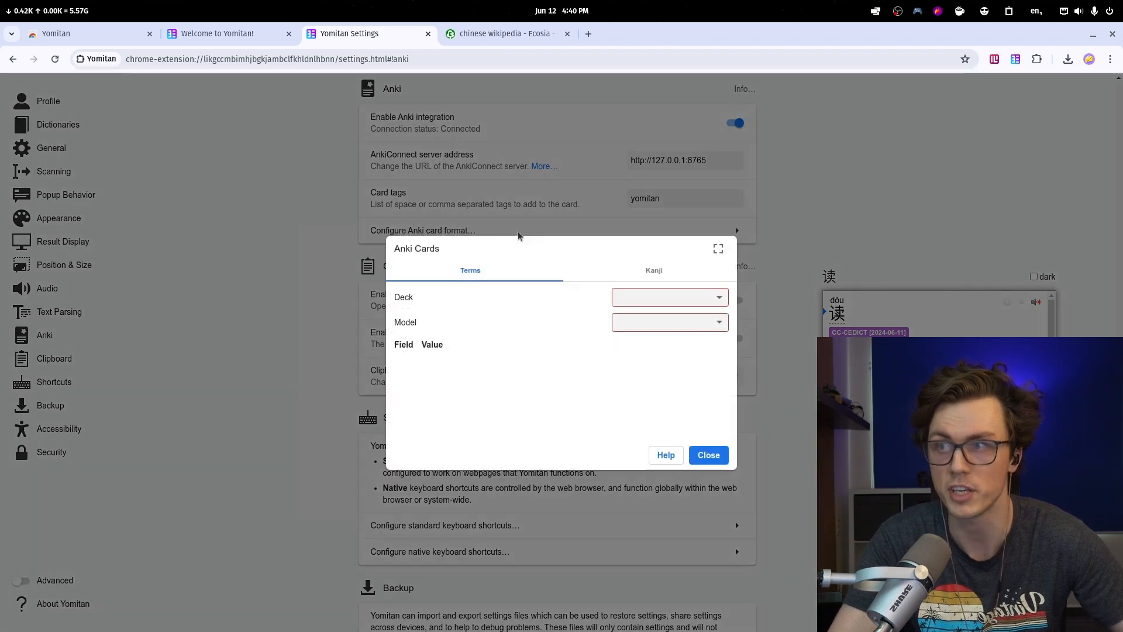
{"action": "left_click", "coordinate": [655, 299]}
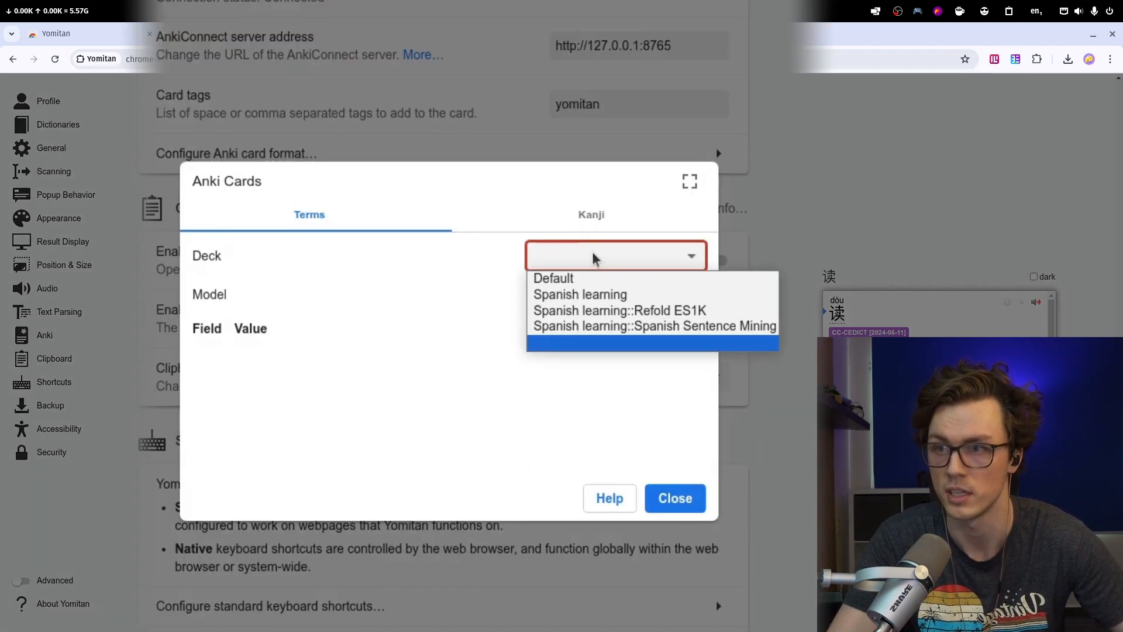
{"action": "left_click", "coordinate": [675, 331]}
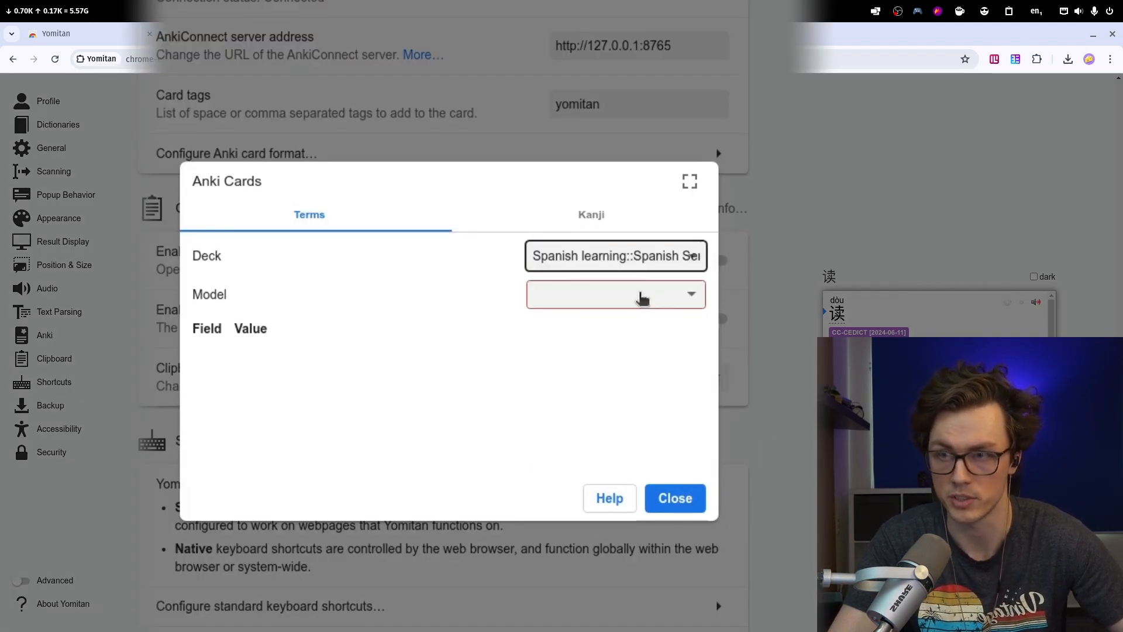
{"action": "left_click_drag", "start_coordinate": [188, 300], "coordinate": [303, 298]}
{"action": "left_click", "coordinate": [304, 298]}
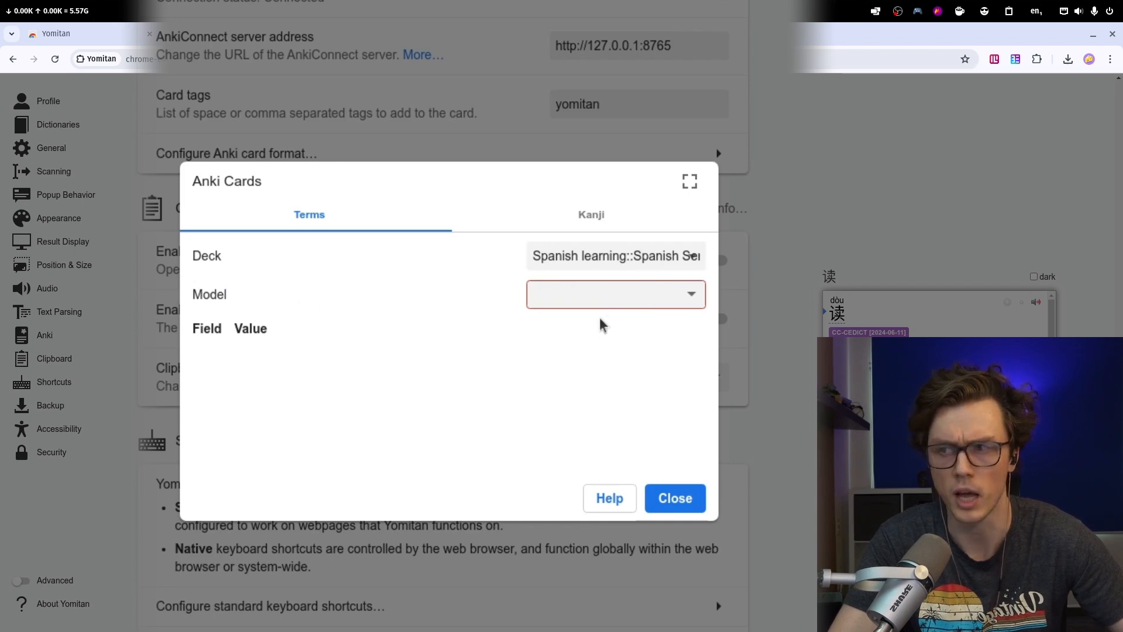
{"action": "left_click", "coordinate": [613, 304]}
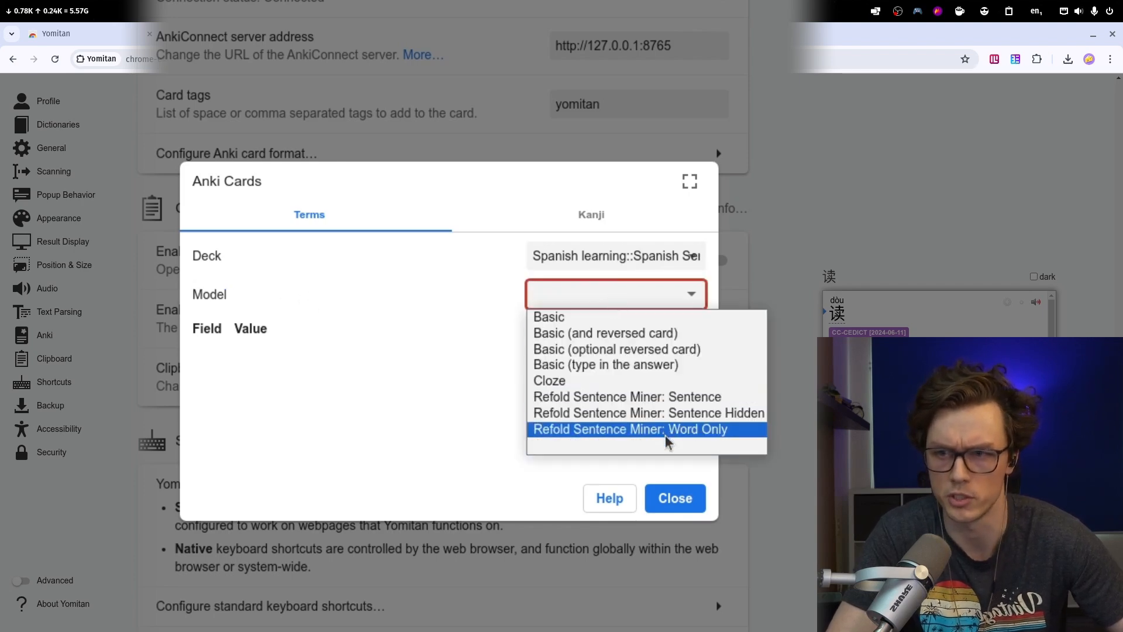
{"action": "left_click", "coordinate": [658, 397]}
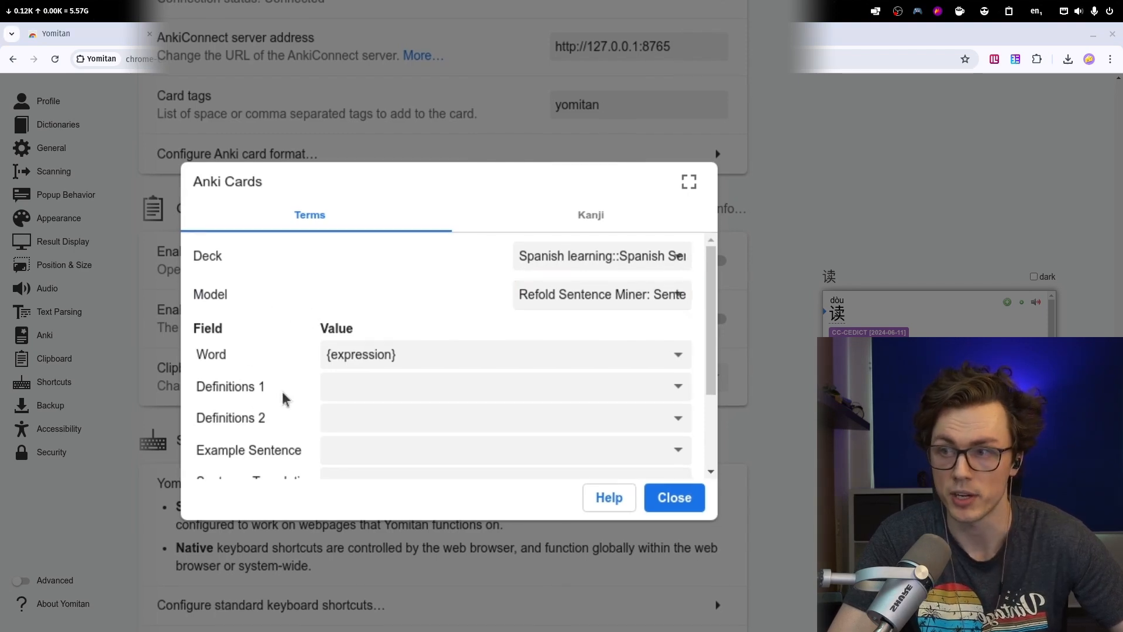
Map the Definitions 1 field of the term card to {glossary-first-brief}.
{"action": "scroll", "coordinate": [240, 365], "scroll_direction": "down", "scroll_amount": 2}
{"action": "scroll", "coordinate": [247, 338], "scroll_direction": "up", "scroll_amount": 2}
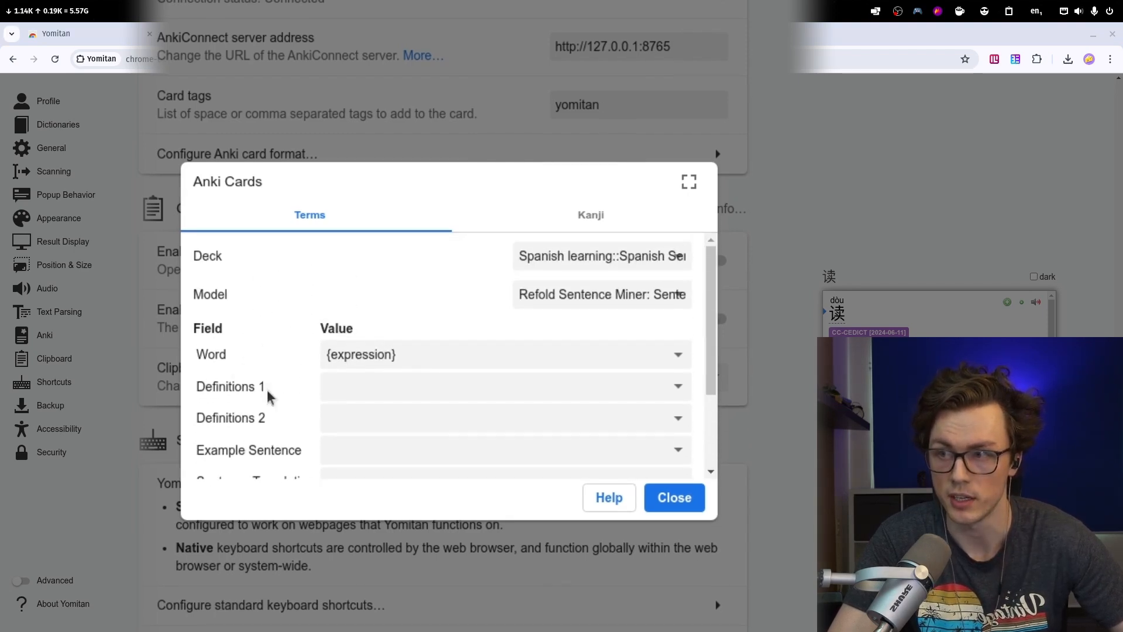
{"action": "left_click", "coordinate": [377, 388]}
{"action": "left_click", "coordinate": [684, 387]}
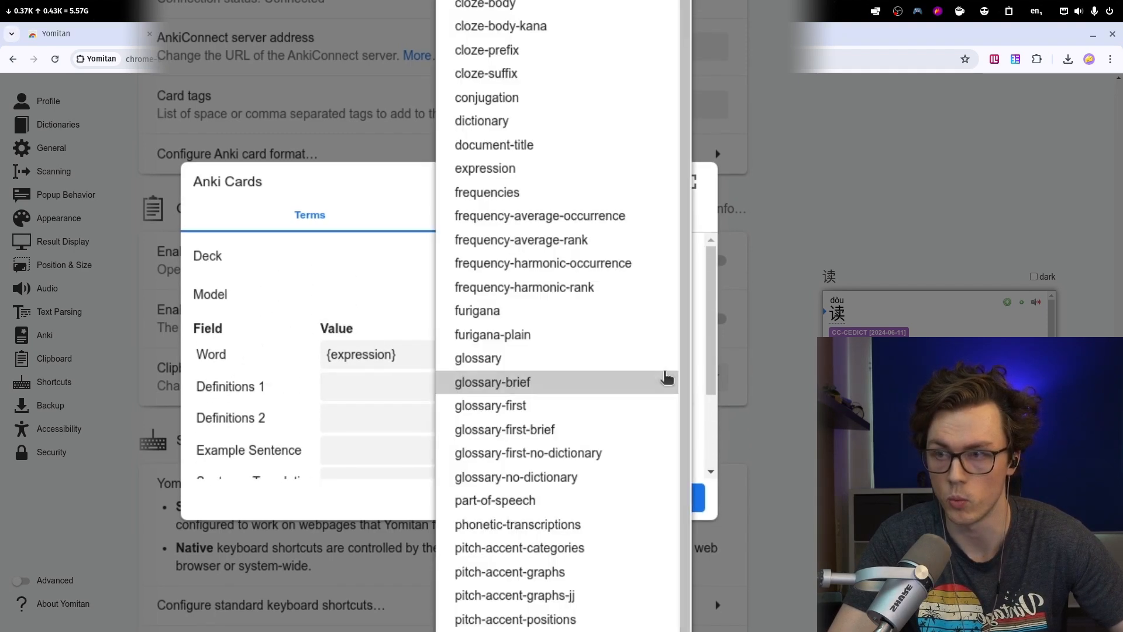
{"action": "left_click", "coordinate": [594, 435]}
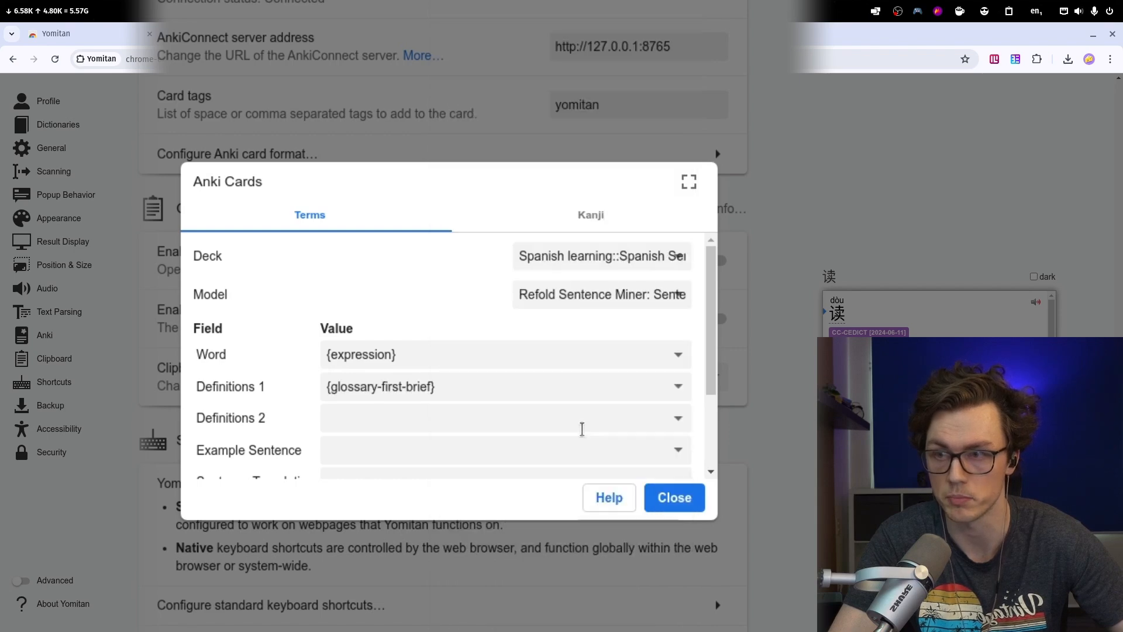
Map the Example Sentence field to {sentence} and close the Anki card format dialog.
{"action": "scroll", "coordinate": [274, 350], "scroll_direction": "down", "scroll_amount": 2}
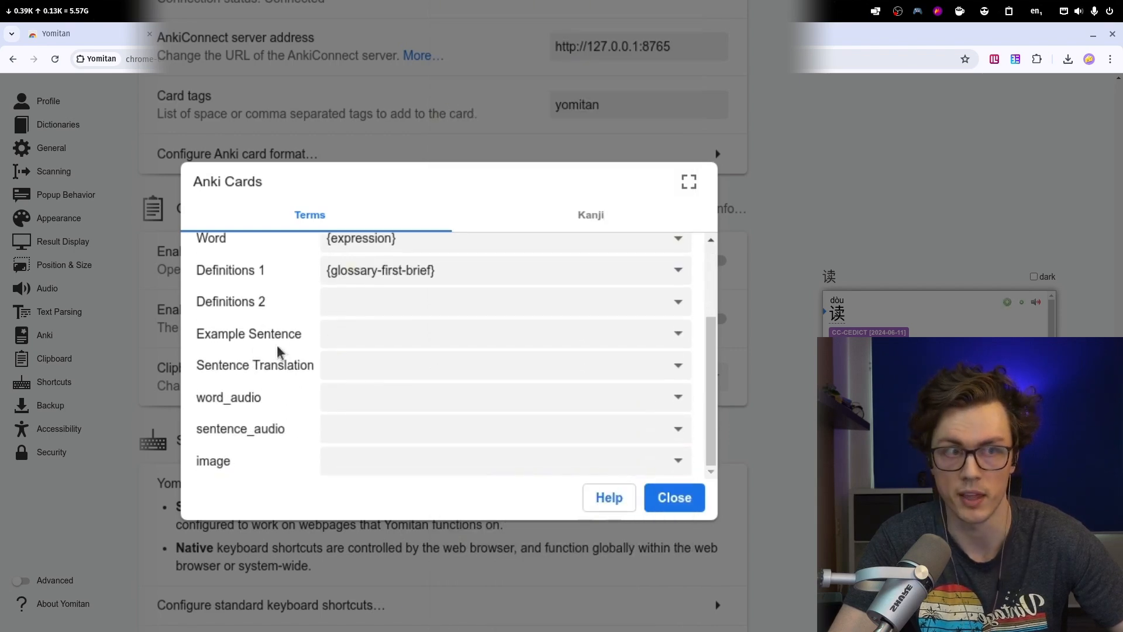
{"action": "left_click", "coordinate": [678, 333]}
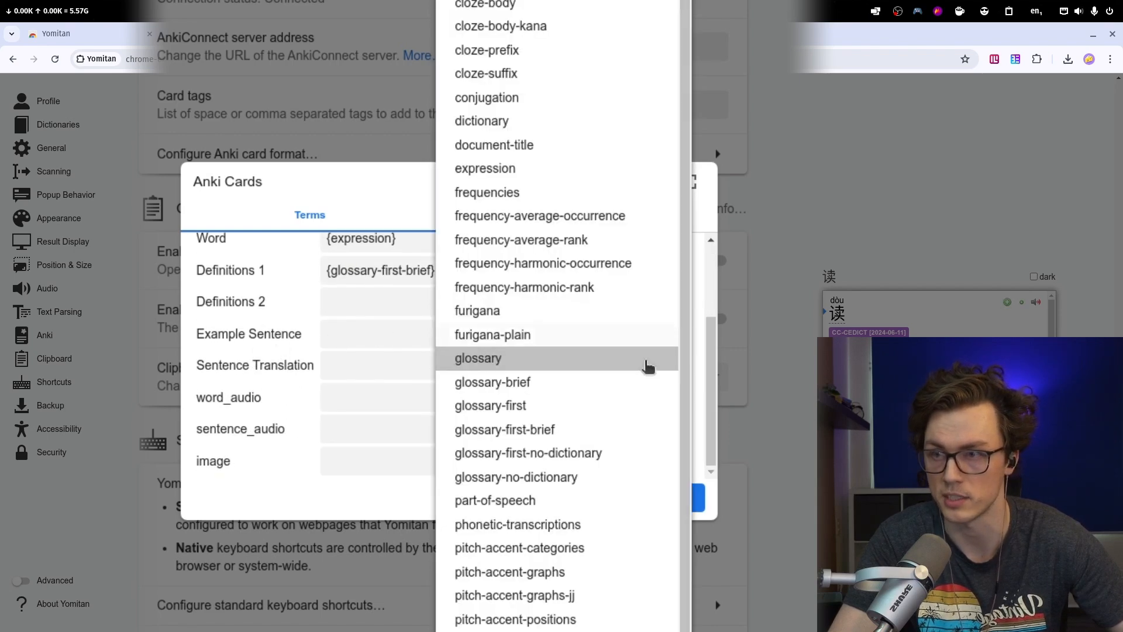
{"action": "scroll", "coordinate": [562, 142], "scroll_direction": "down", "scroll_amount": 2}
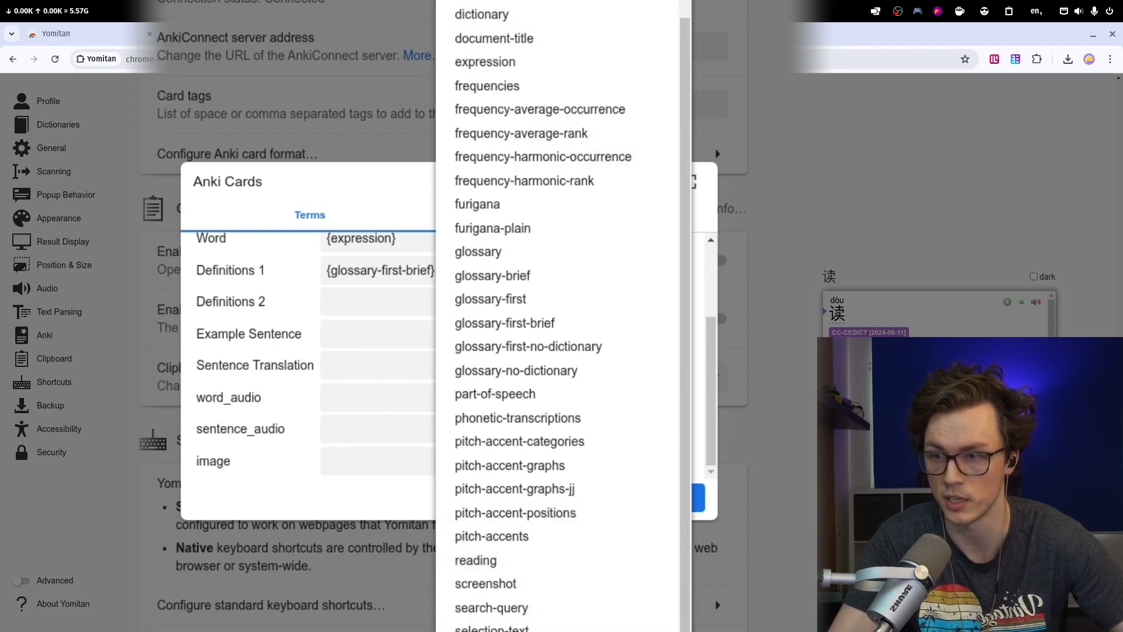
{"action": "left_click", "coordinate": [491, 631]}
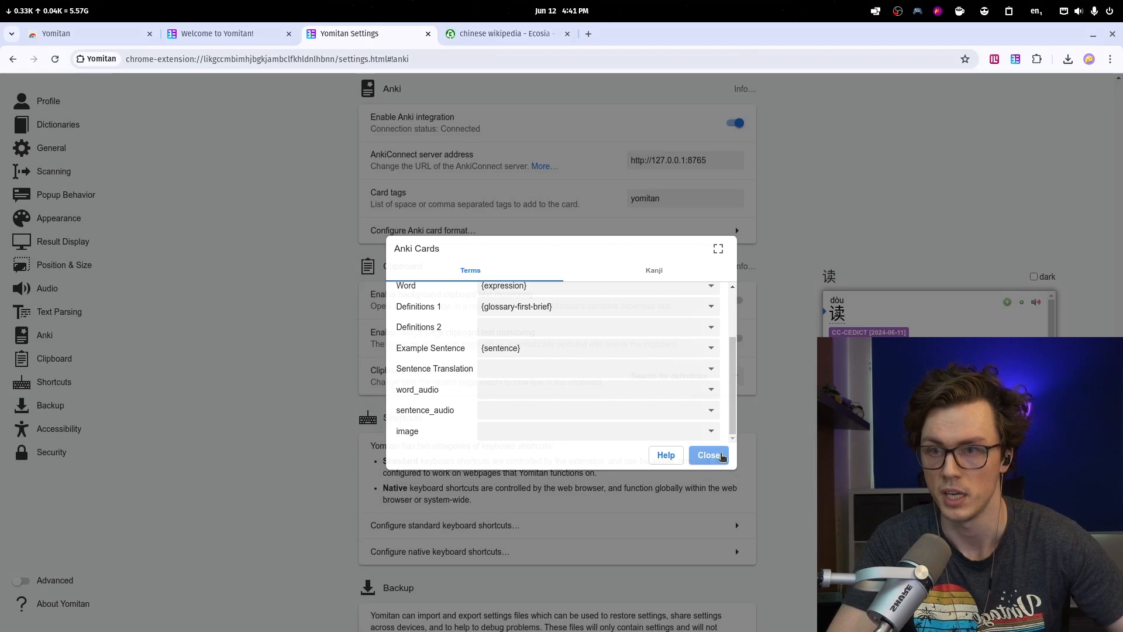
{"action": "left_click", "coordinate": [709, 455]}
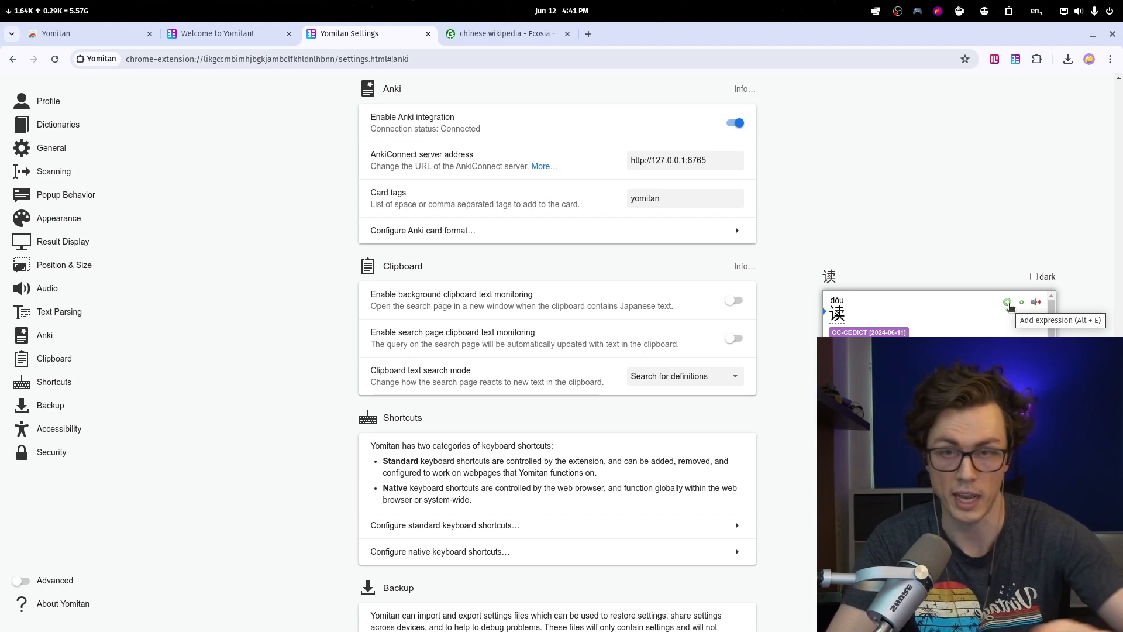
{"action": "key", "text": "alt+Tab"}
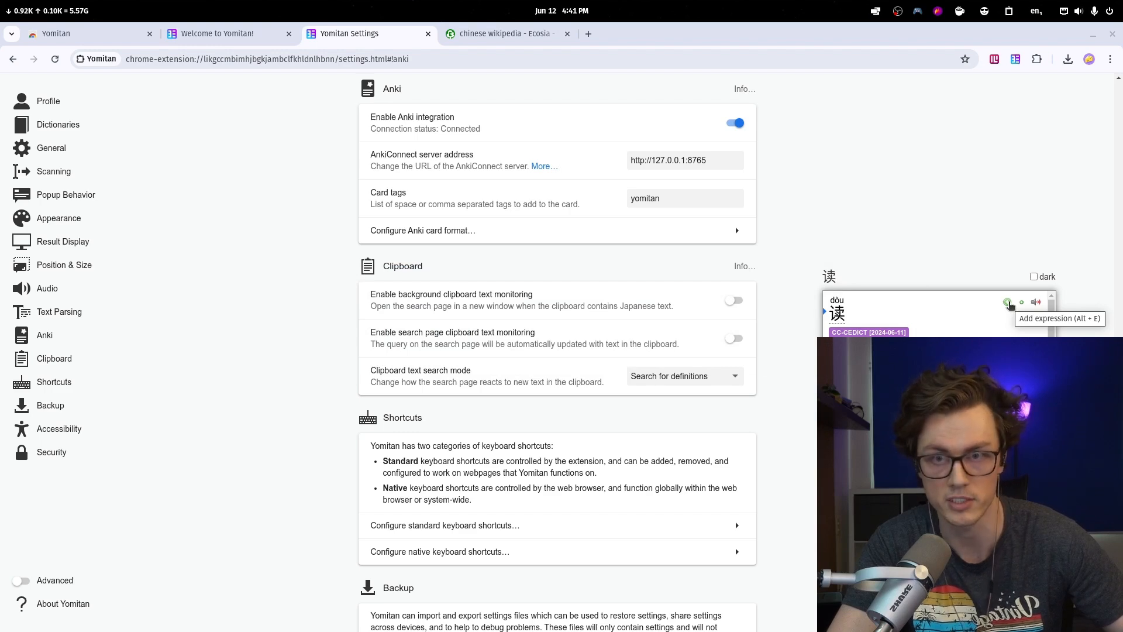
{"action": "scroll", "coordinate": [1011, 305], "scroll_direction": "down", "scroll_amount": 2}
{"action": "scroll", "coordinate": [1010, 305], "scroll_direction": "up", "scroll_amount": 2}
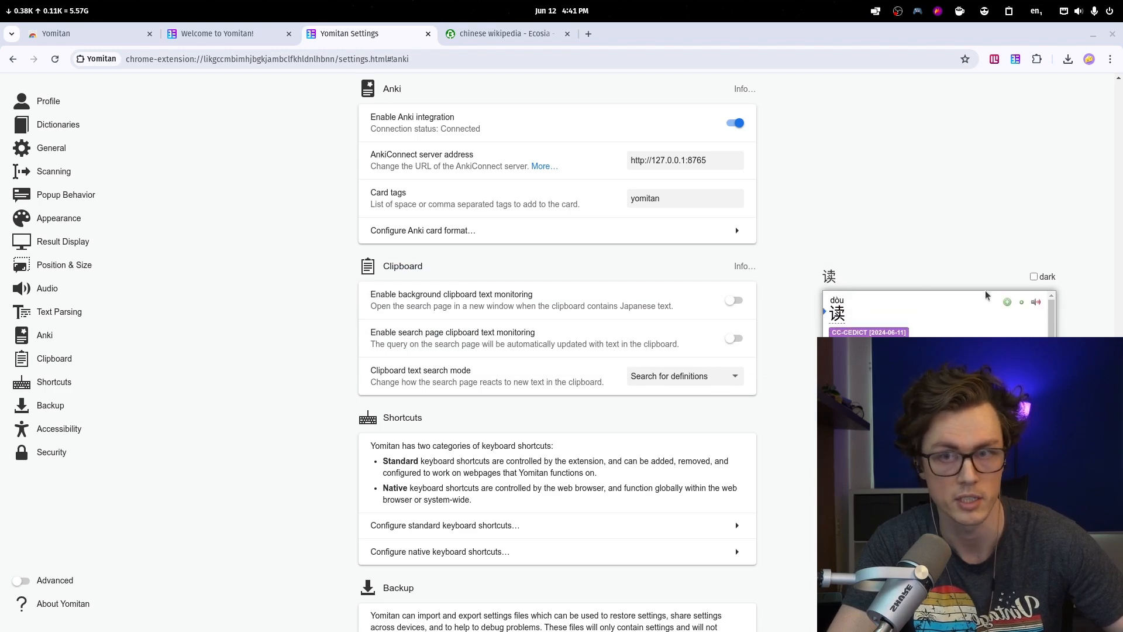
Look up 的 in the first result of the "chinese wikipedia" search and add it to Anki as an expression card.
{"action": "left_click", "coordinate": [474, 35]}
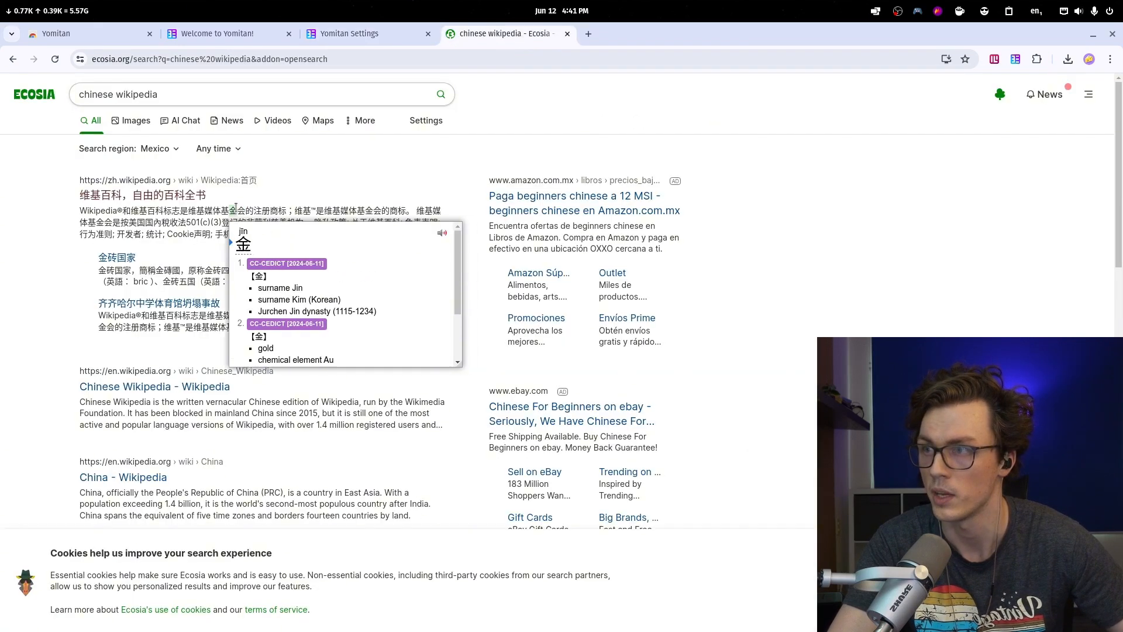
{"action": "mouse_move", "coordinate": [248, 210]}
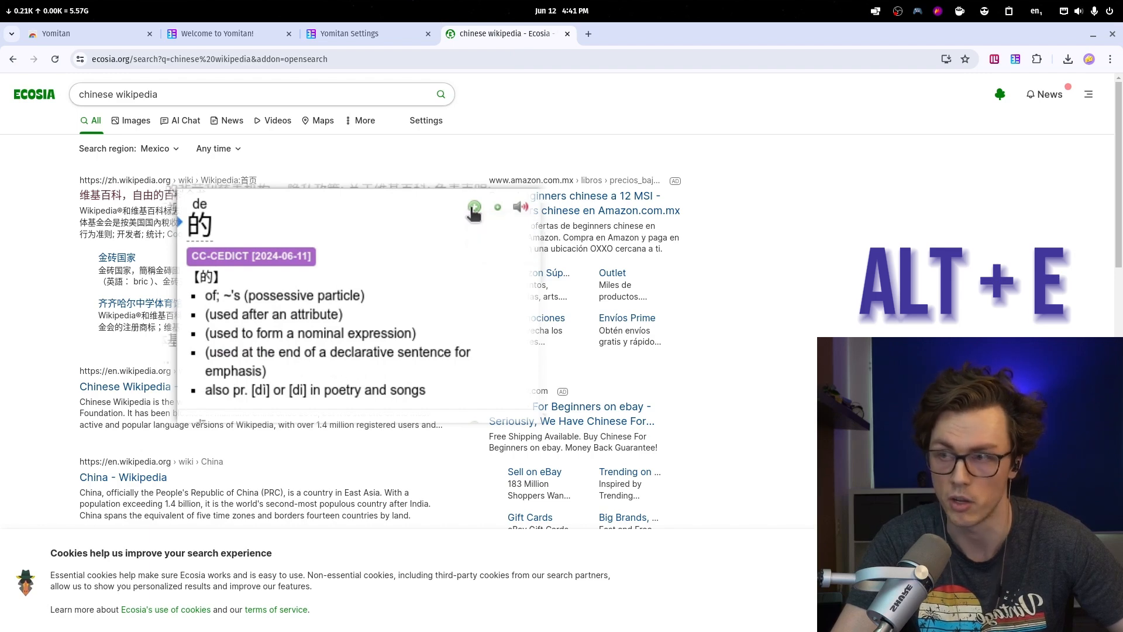
{"action": "key", "text": "alt+e"}
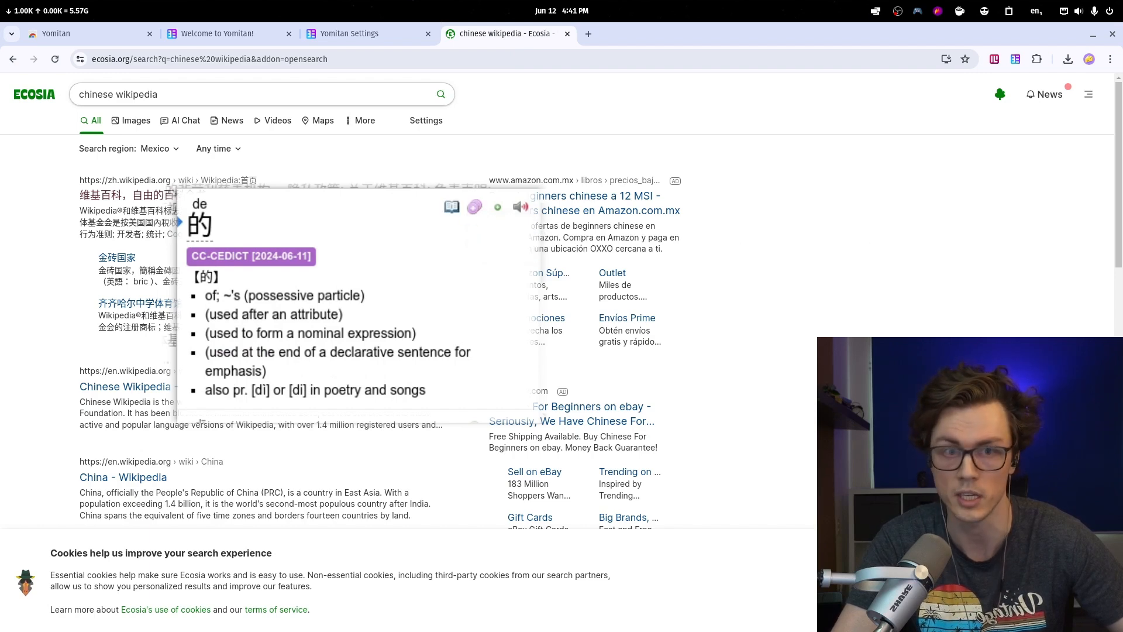
Switch to Anki, review the fields of the new 的 card in the card browser, and close the Anki windows.
{"action": "left_click_drag", "start_coordinate": [1122, 62], "coordinate": [771, 56]}
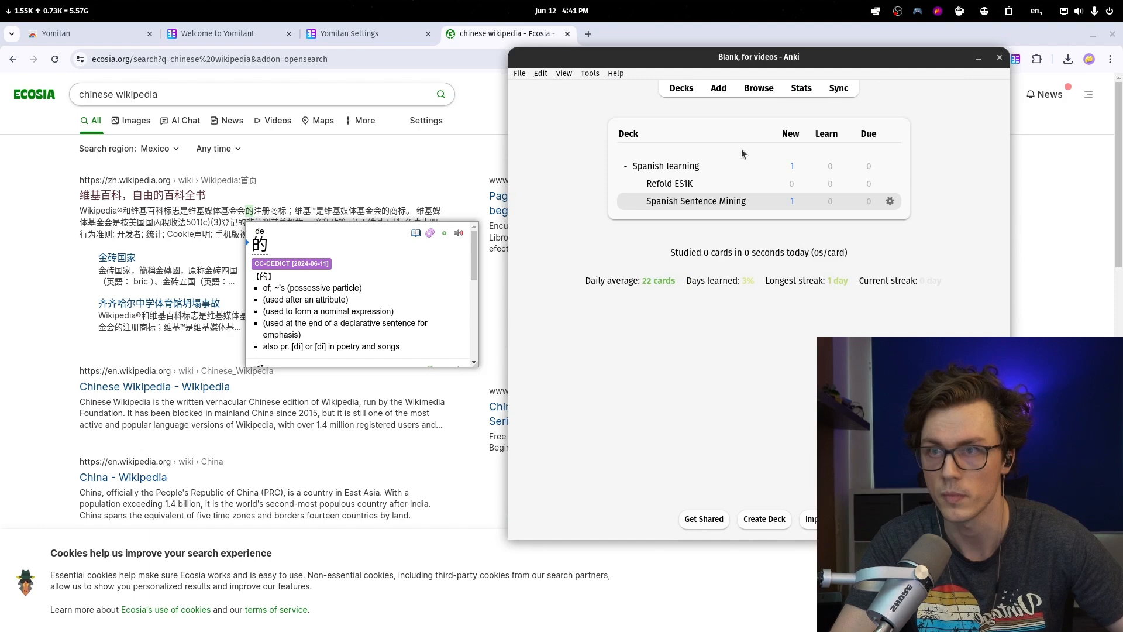
{"action": "left_click", "coordinate": [759, 87]}
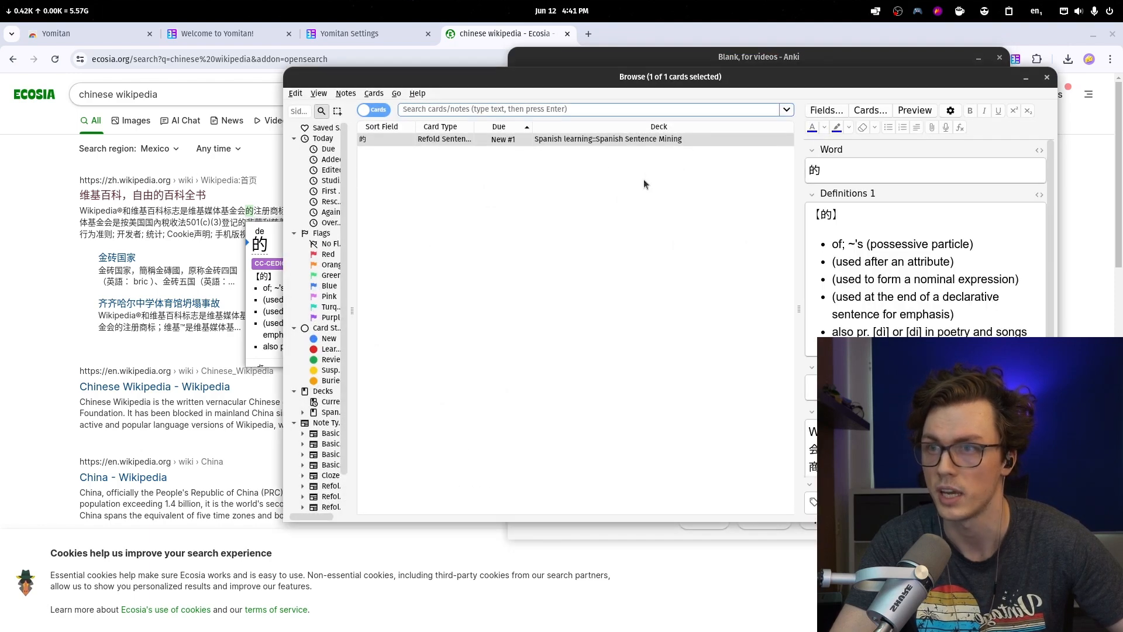
{"action": "scroll", "coordinate": [865, 244], "scroll_direction": "down", "scroll_amount": 5}
{"action": "scroll", "coordinate": [865, 244], "scroll_direction": "up", "scroll_amount": 5}
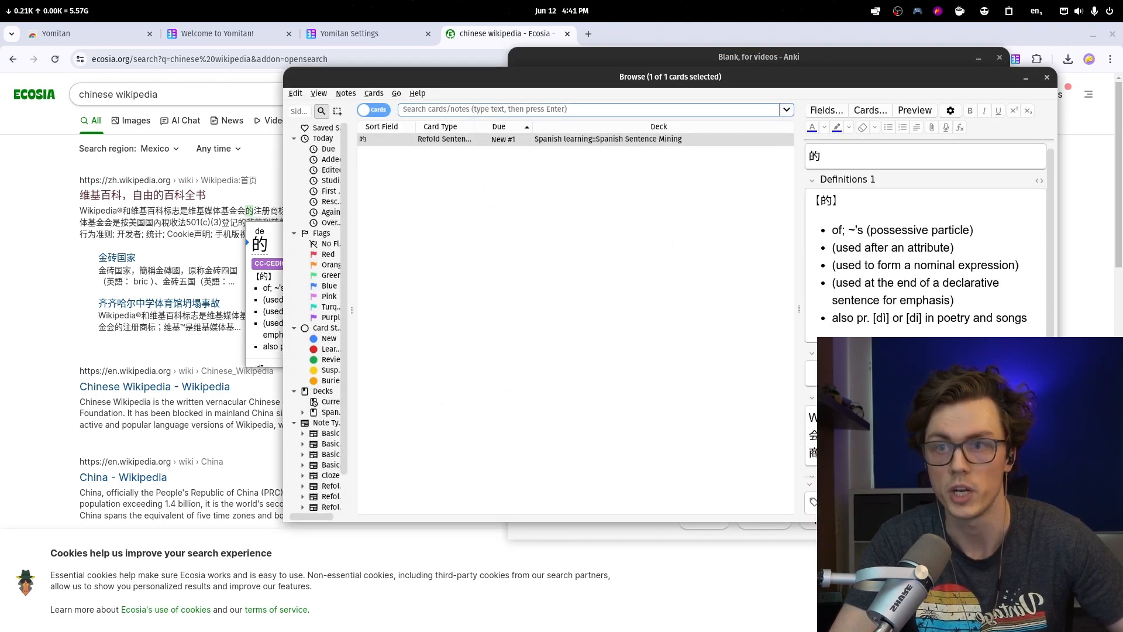
{"action": "scroll", "coordinate": [865, 243], "scroll_direction": "down", "scroll_amount": 3}
{"action": "scroll", "coordinate": [869, 331], "scroll_direction": "up", "scroll_amount": 3}
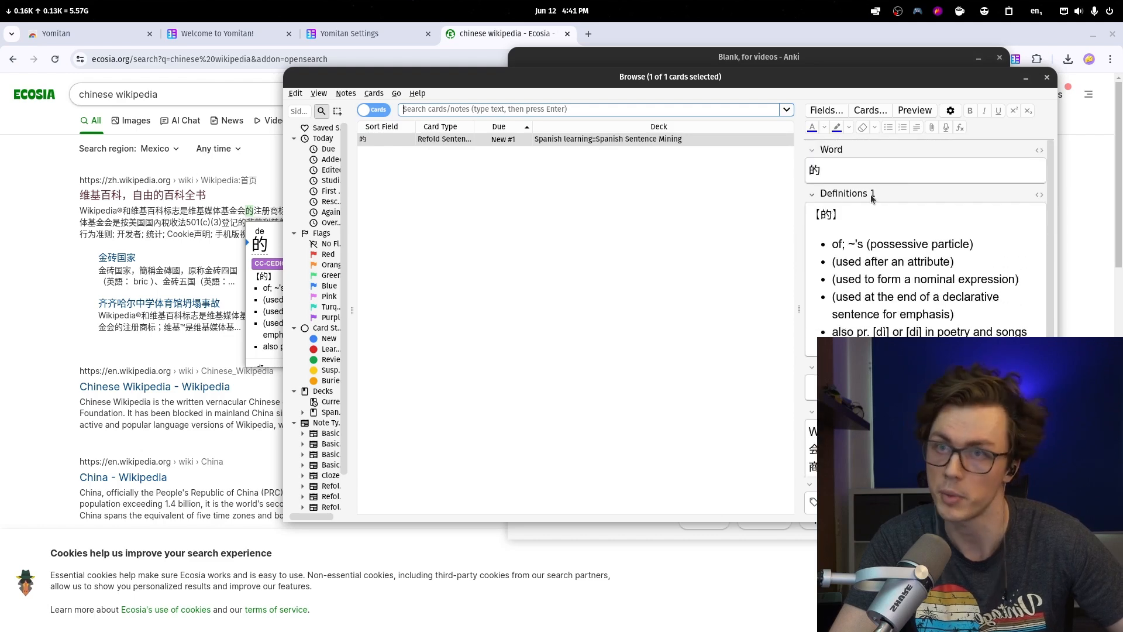
{"action": "left_click", "coordinate": [1045, 78]}
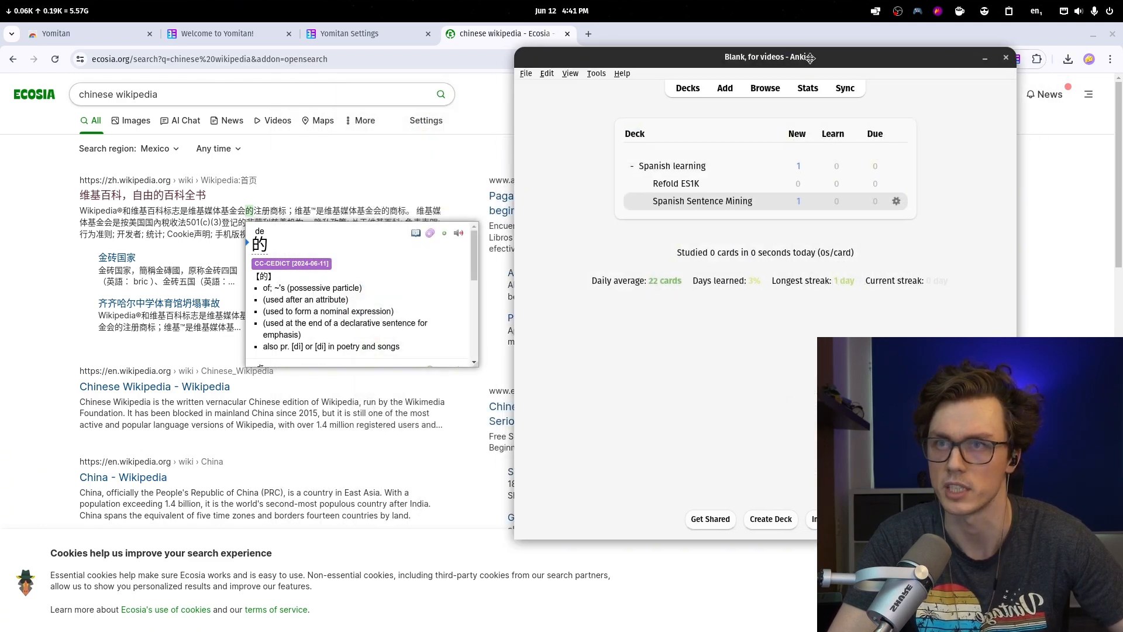
{"action": "left_click", "coordinate": [999, 57]}
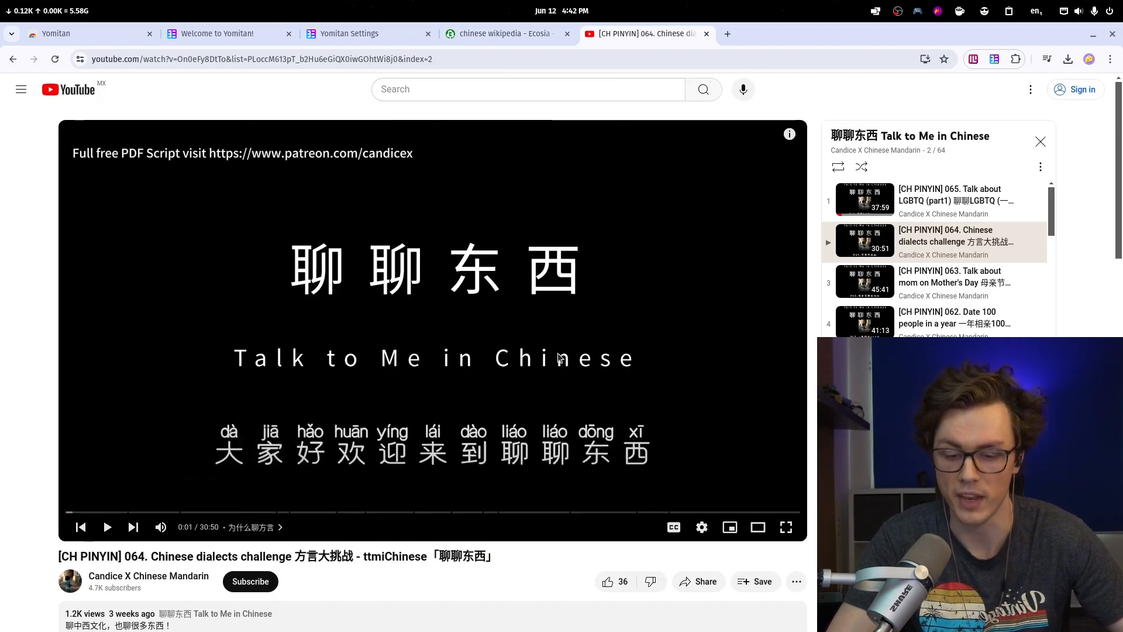
Load the zh-Hans - Chinese (Simplified) subtitles as Subtitle Track 1 for the YouTube video with asbplayer.
{"action": "key", "text": "ctrl+shift+f"}
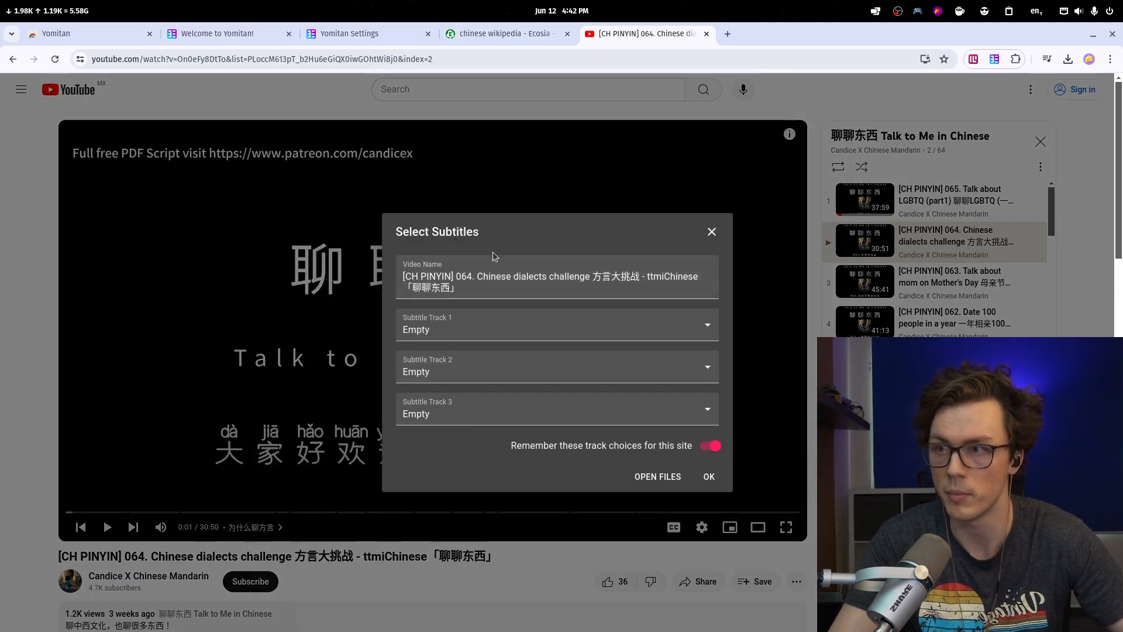
{"action": "left_click", "coordinate": [501, 347]}
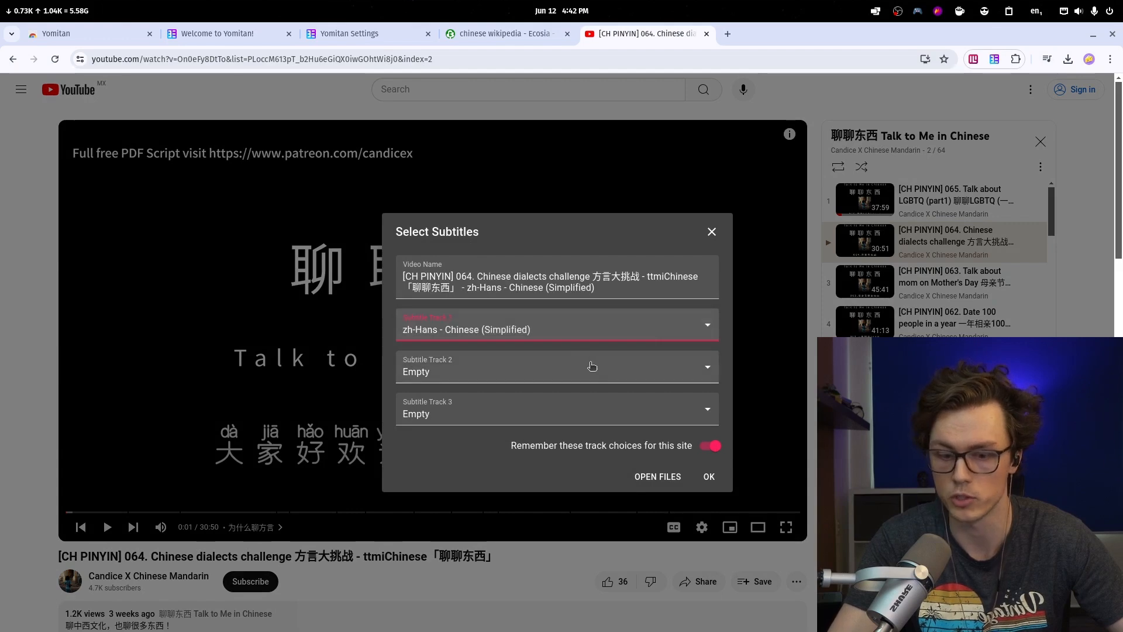
{"action": "left_click", "coordinate": [708, 478]}
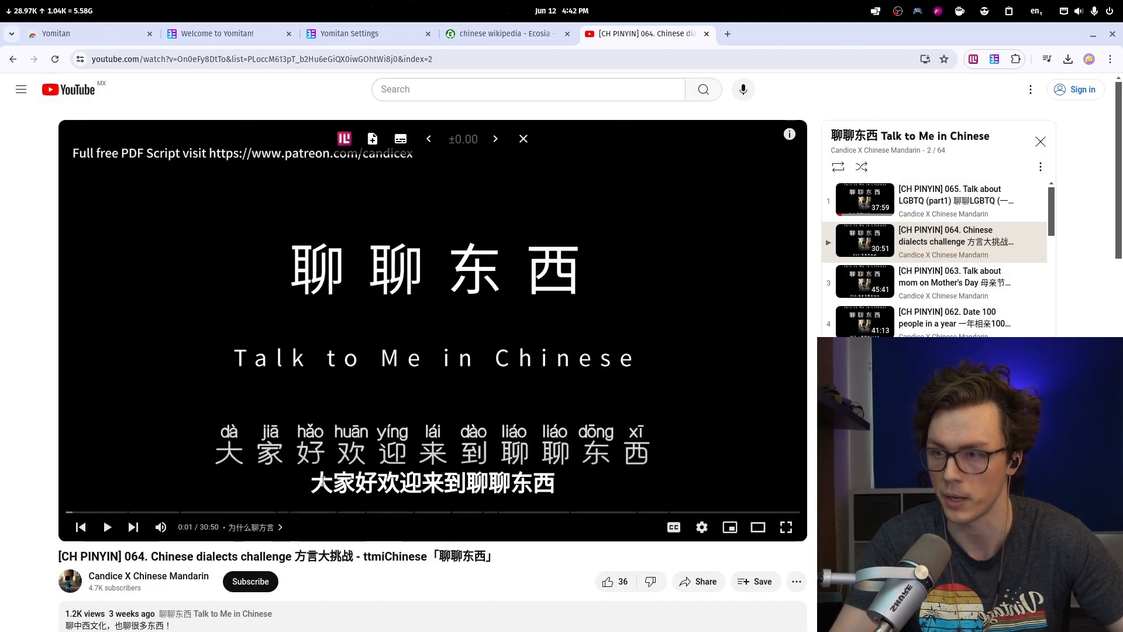
Look up words in the video's Chinese subtitle line and add 迎来 to Anki as an expression card.
{"action": "mouse_move", "coordinate": [365, 482]}
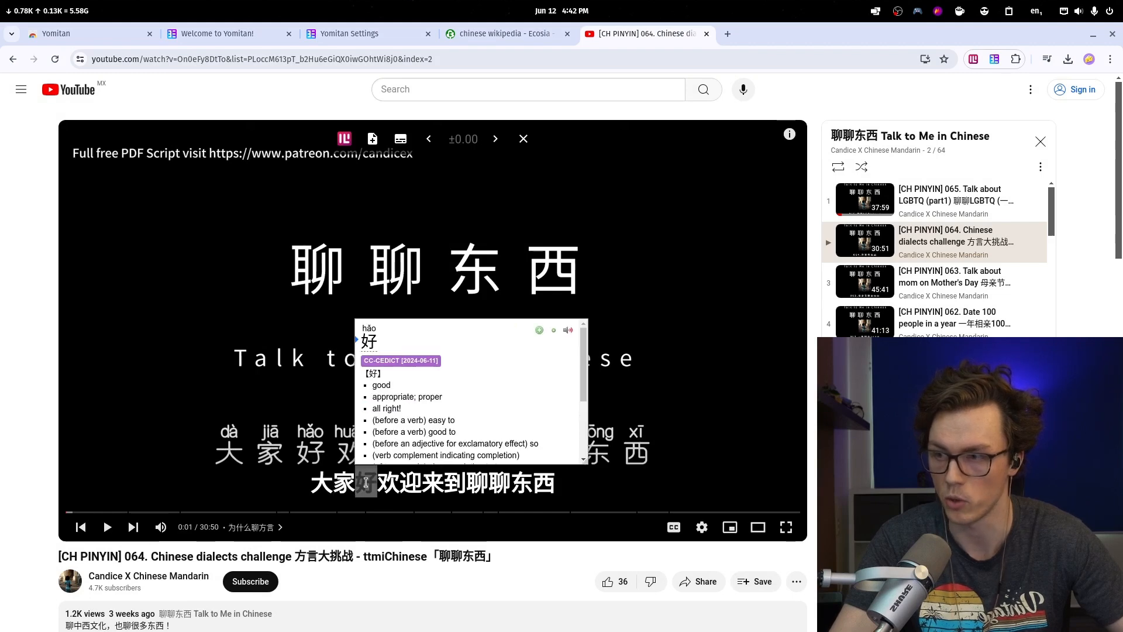
{"action": "mouse_move", "coordinate": [485, 483]}
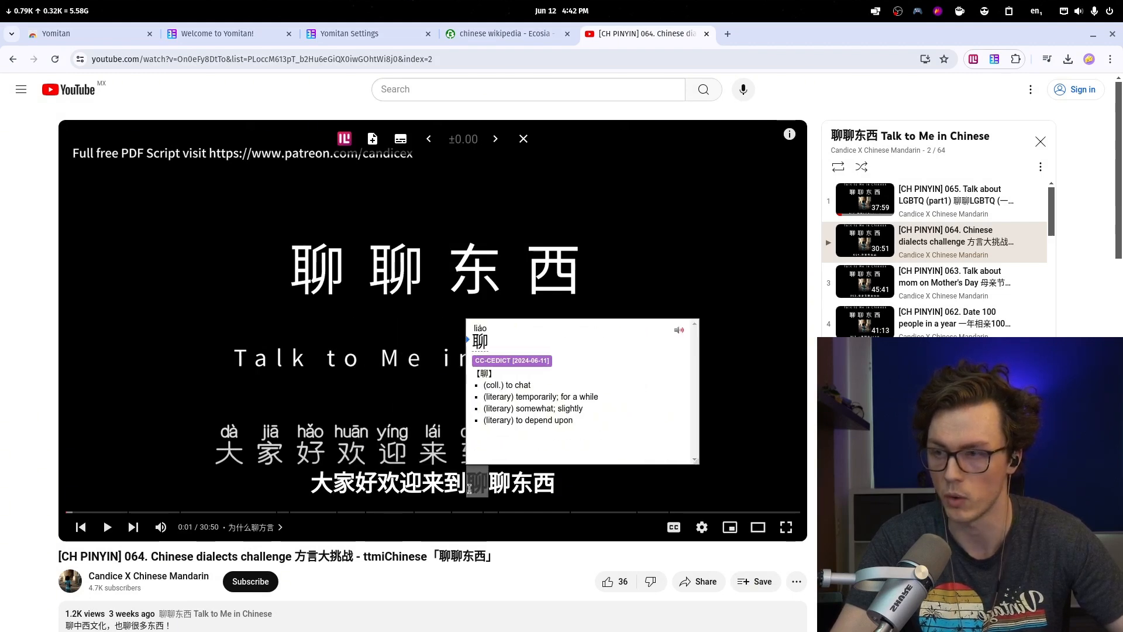
{"action": "mouse_move", "coordinate": [417, 483]}
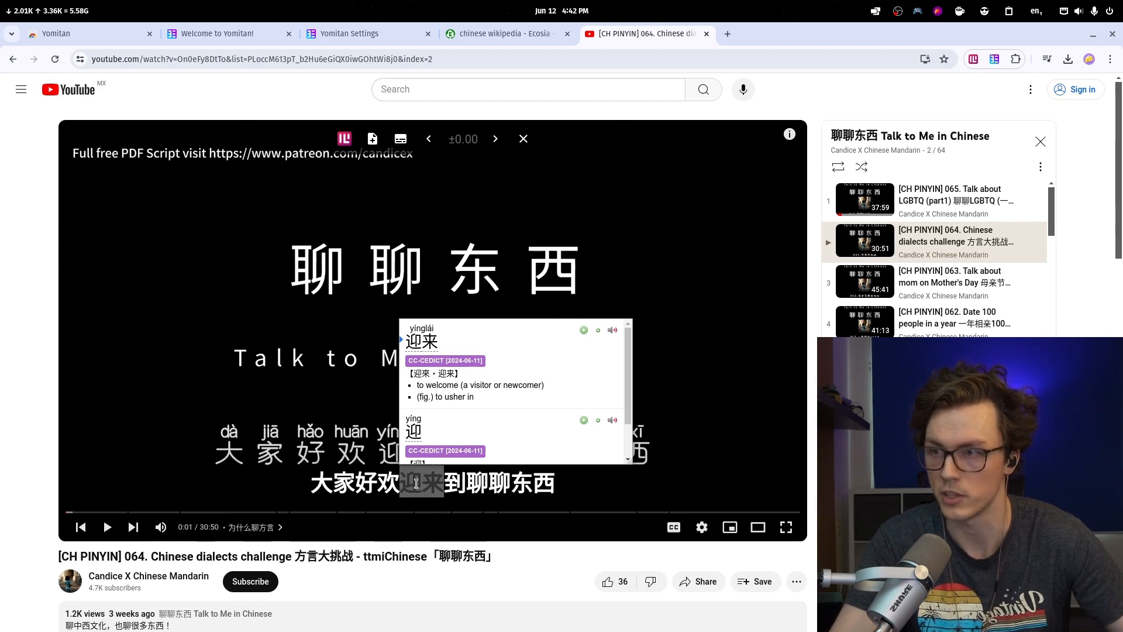
{"action": "left_click", "coordinate": [583, 331]}
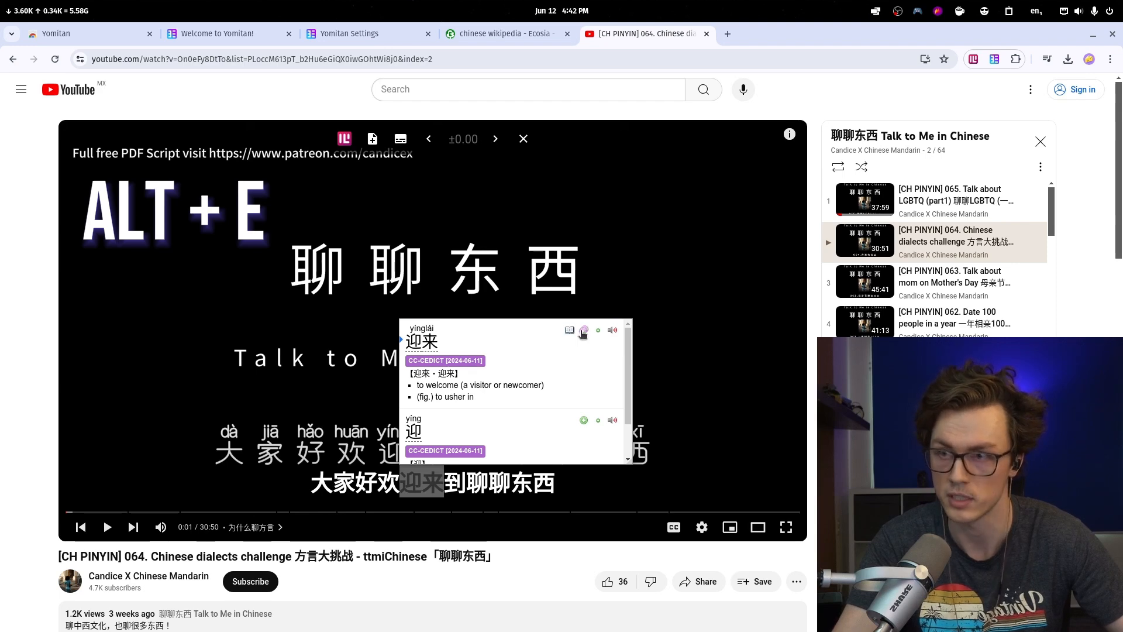
Capture the current subtitle with asbplayer, and open the 迎来 card in Anki's card browser with a wider field editor.
{"action": "key", "text": "ctrl+shift+x"}
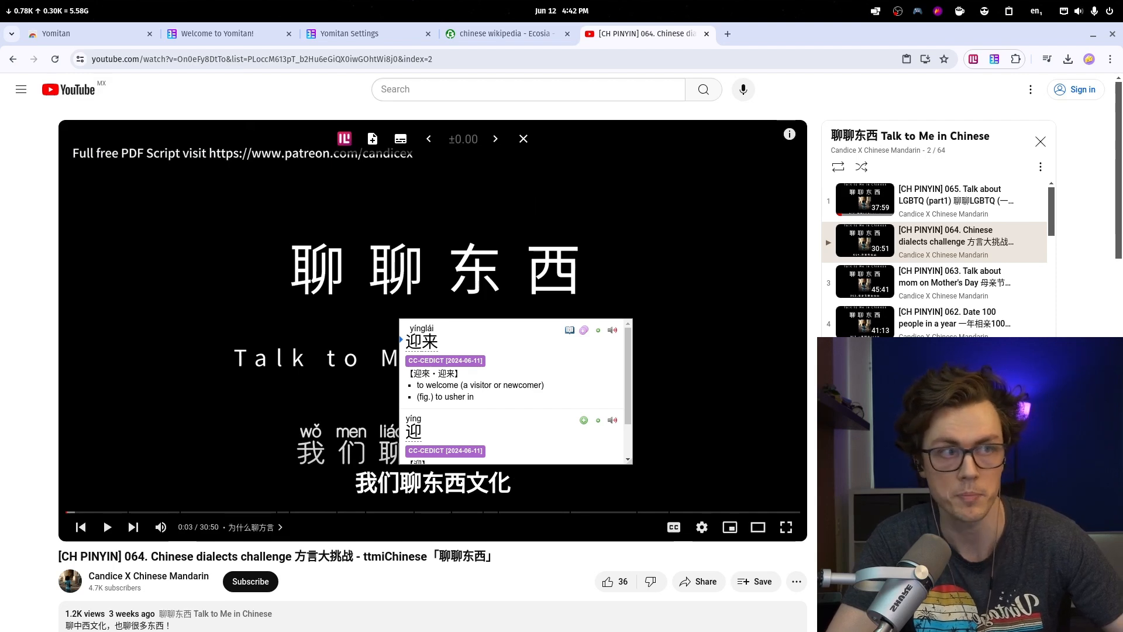
{"action": "key", "text": "alt+Tab"}
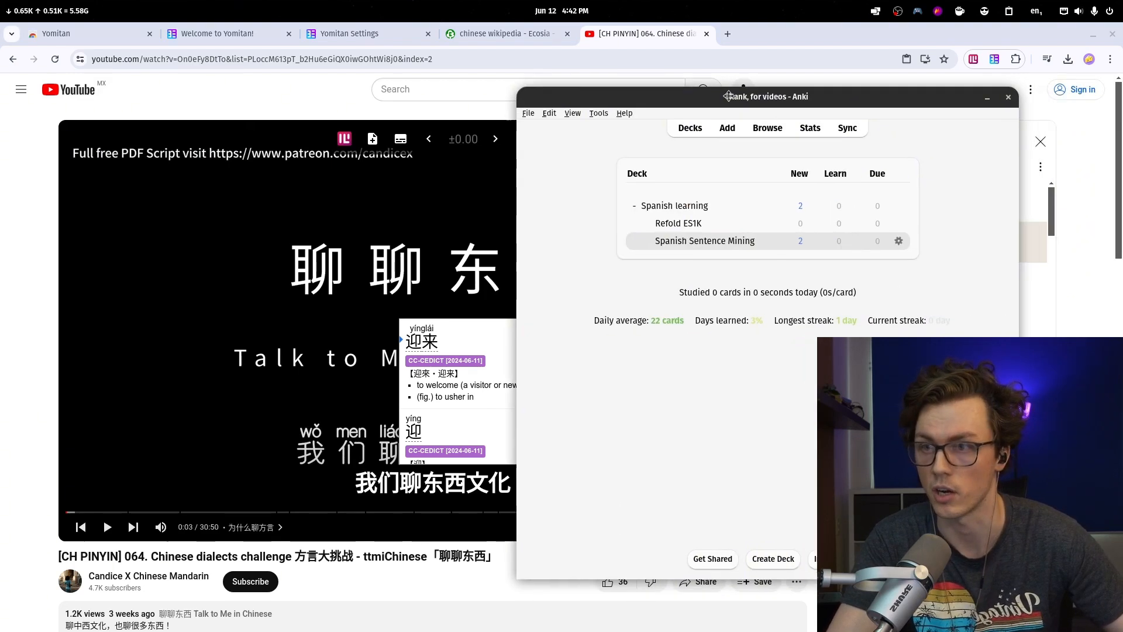
{"action": "left_click_drag", "start_coordinate": [728, 98], "coordinate": [620, 88]}
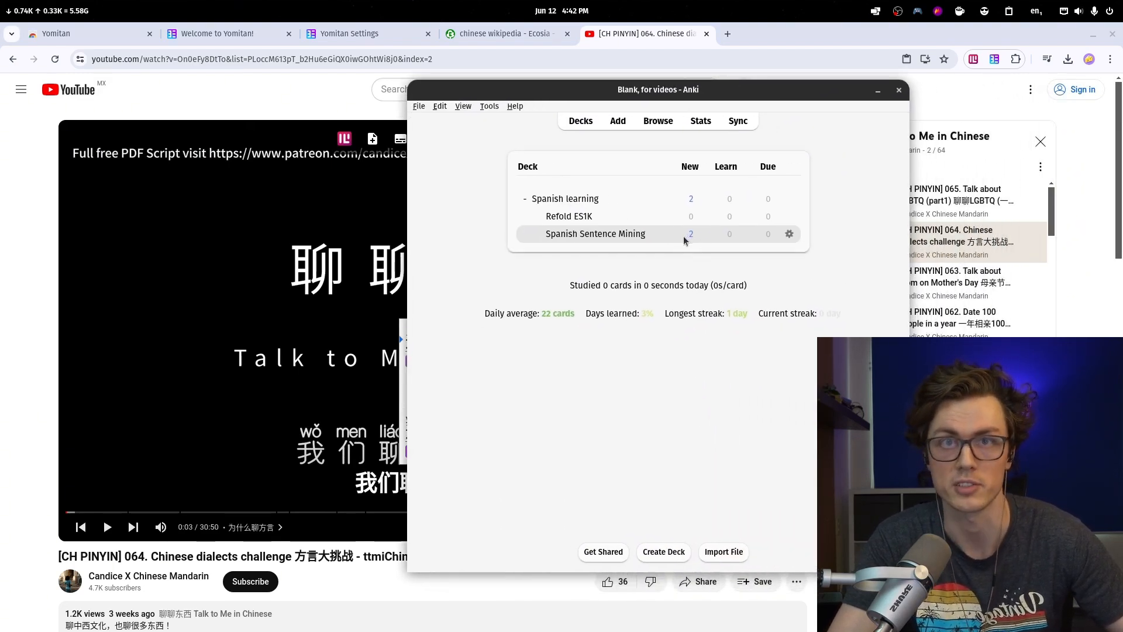
{"action": "left_click", "coordinate": [662, 121]}
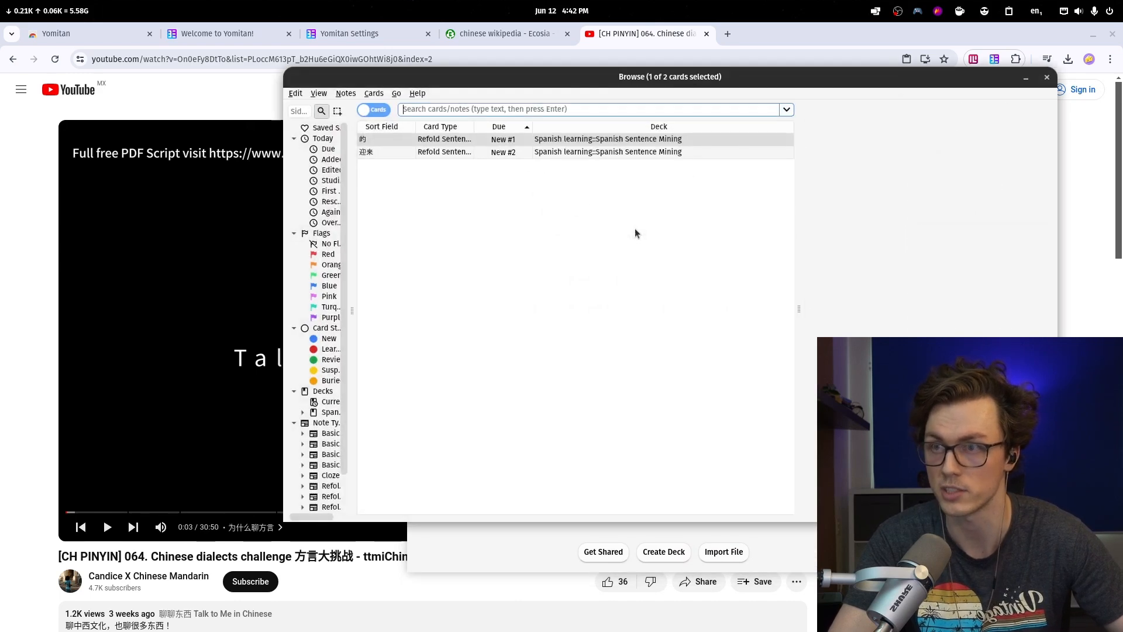
{"action": "left_click", "coordinate": [388, 153]}
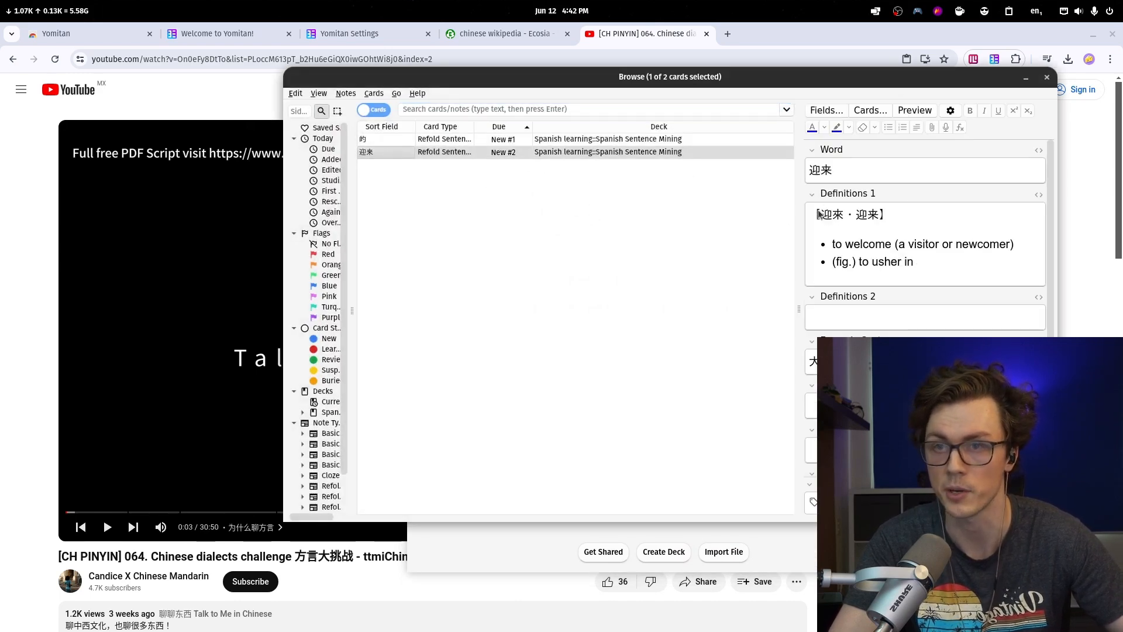
{"action": "left_click_drag", "start_coordinate": [801, 200], "coordinate": [741, 199]}
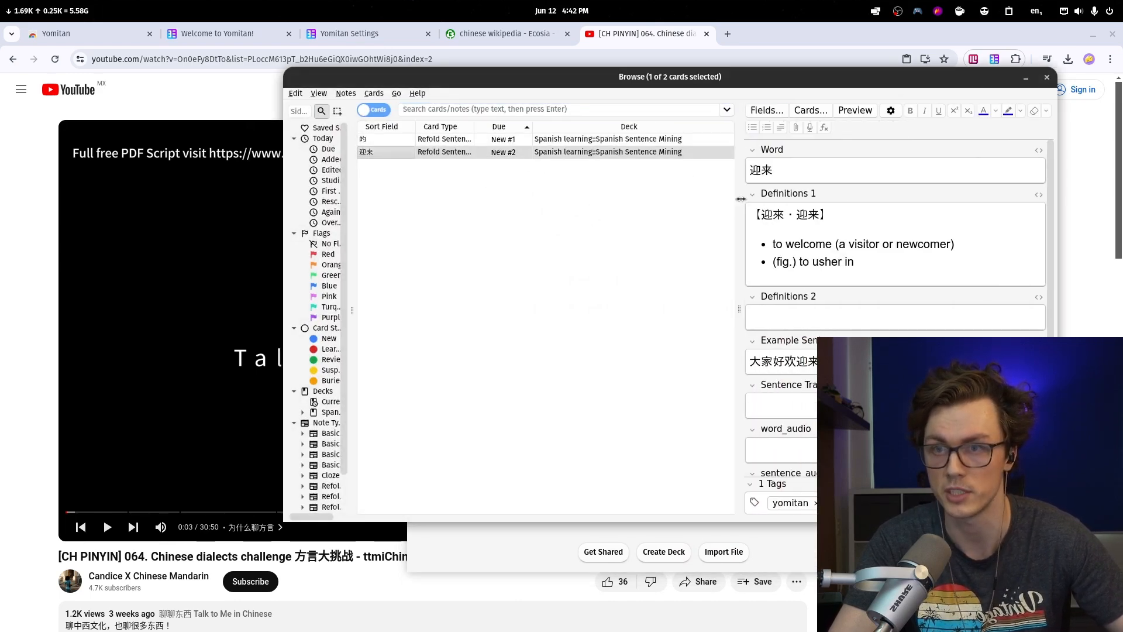
Preview the 迎来 card and check its word and example sentence.
{"action": "left_click", "coordinate": [854, 114]}
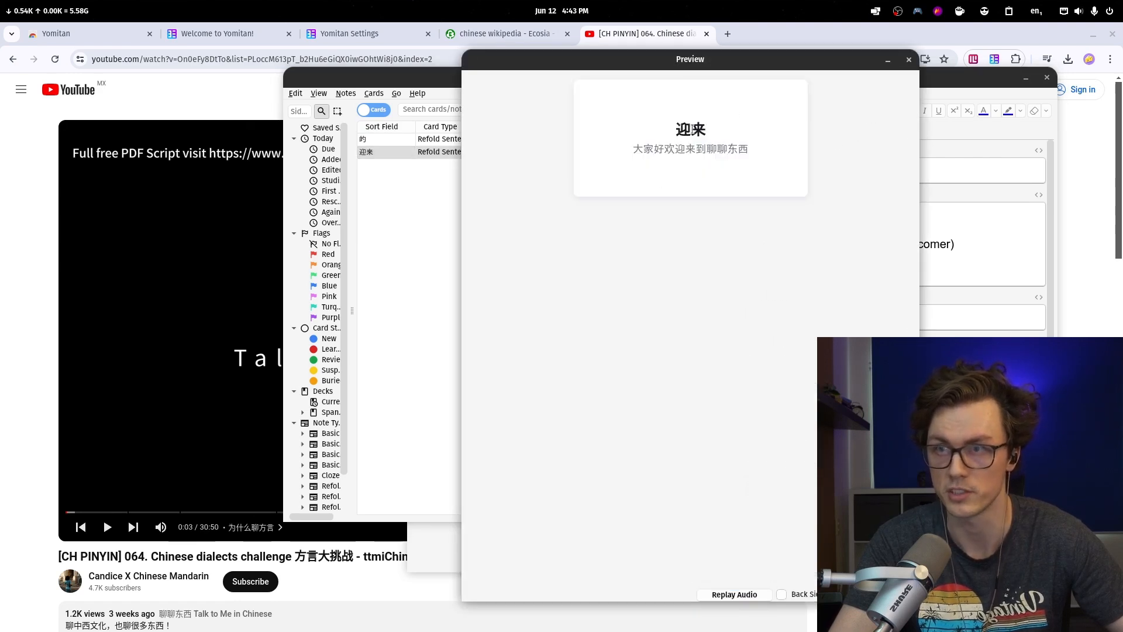
{"action": "double_click", "coordinate": [691, 129]}
{"action": "left_click_drag", "start_coordinate": [754, 153], "coordinate": [617, 156]}
{"action": "left_click", "coordinate": [652, 168]}
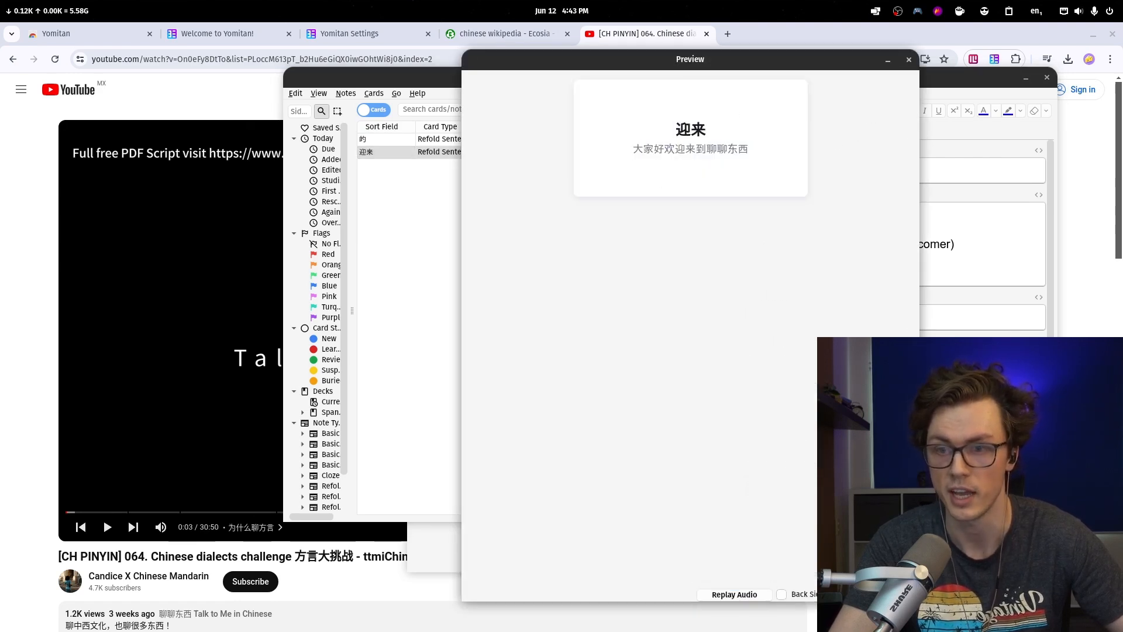
{"action": "left_click", "coordinate": [898, 594]}
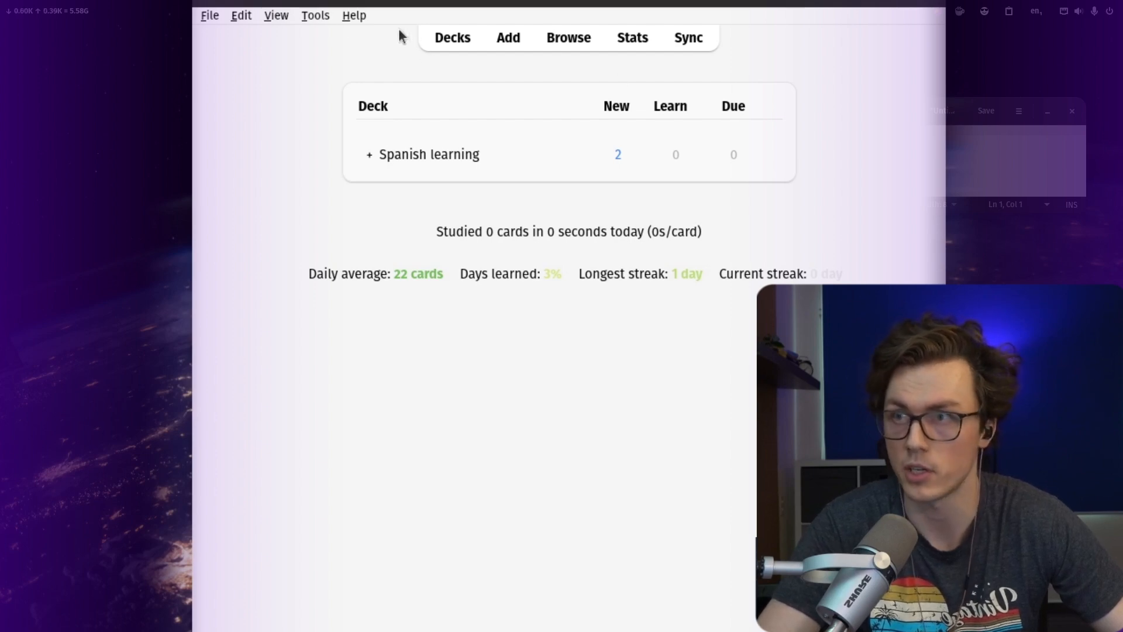
Install the HyperTTS add-on in Anki with add-on code 111623432 and close the add-on manager.
{"action": "left_click", "coordinate": [315, 16]}
{"action": "left_click", "coordinate": [342, 155]}
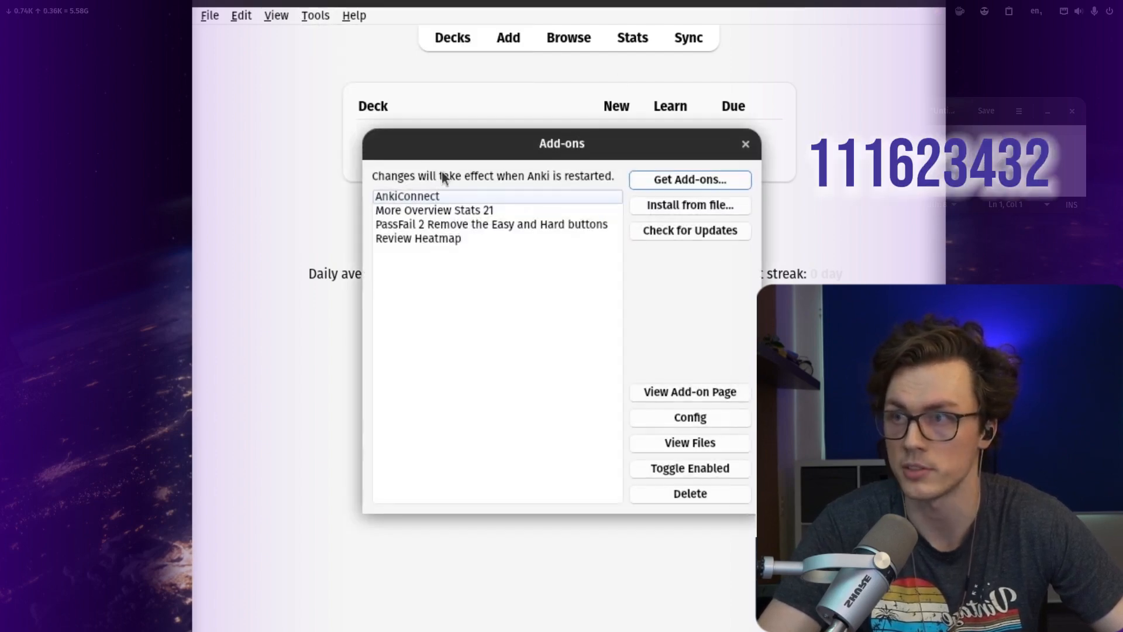
{"action": "left_click", "coordinate": [672, 180]}
{"action": "type", "text": "111623432"}
{"action": "left_click", "coordinate": [602, 381]}
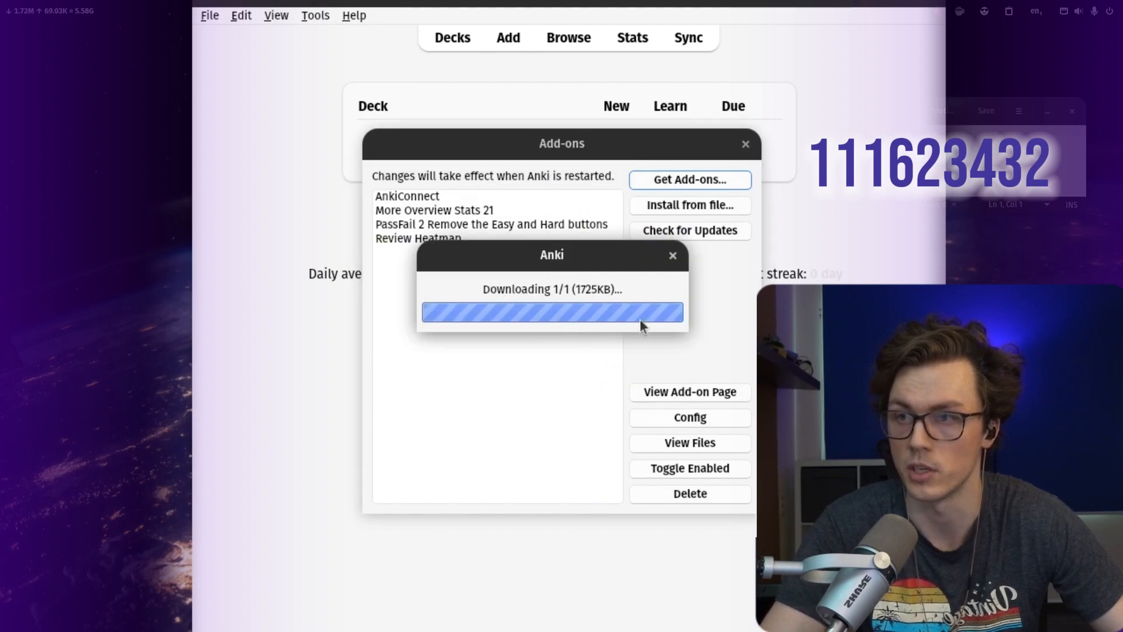
{"action": "left_click", "coordinate": [695, 328]}
{"action": "left_click", "coordinate": [739, 146]}
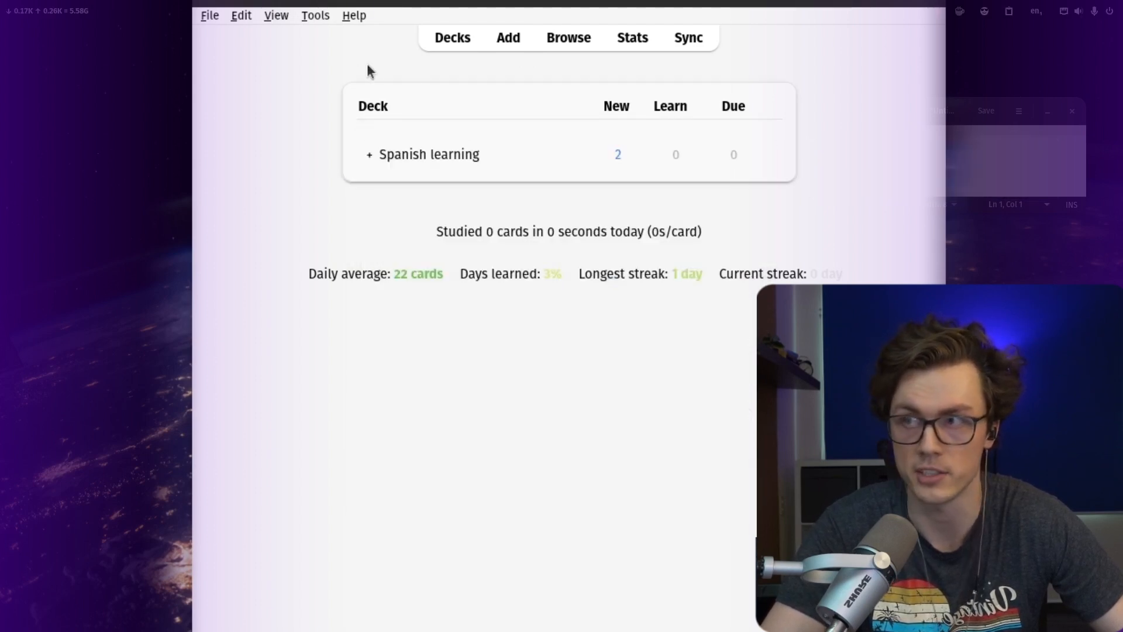
Open the HyperTTS services configuration and enable all free services.
{"action": "left_click", "coordinate": [315, 16]}
{"action": "left_click", "coordinate": [314, 16]}
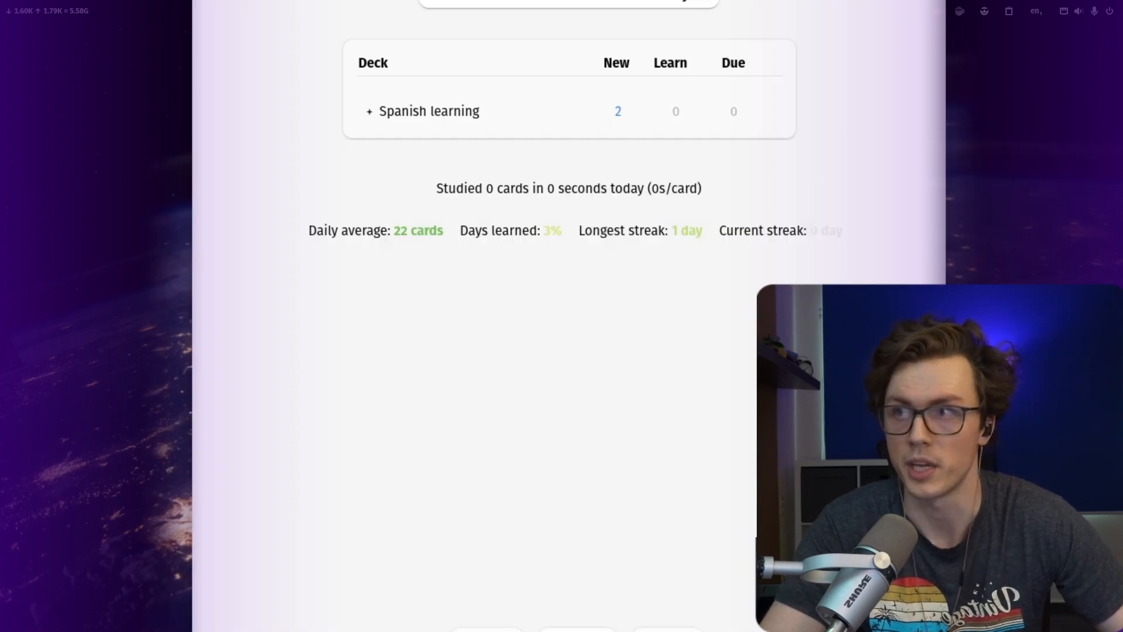
{"action": "key", "text": "alt+t"}
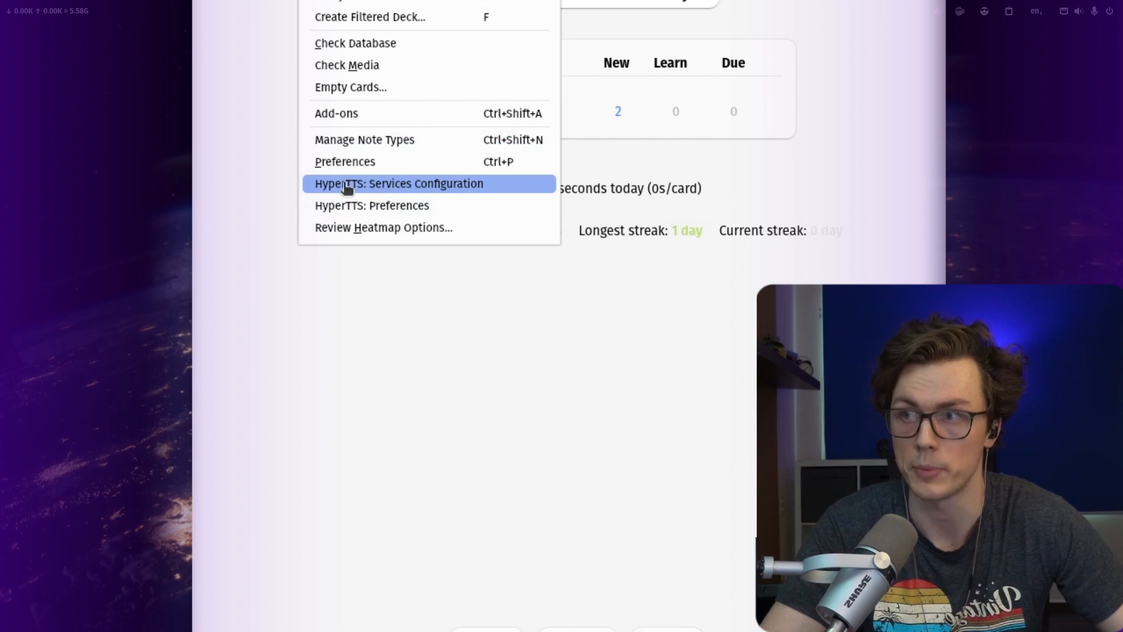
{"action": "left_click", "coordinate": [442, 184]}
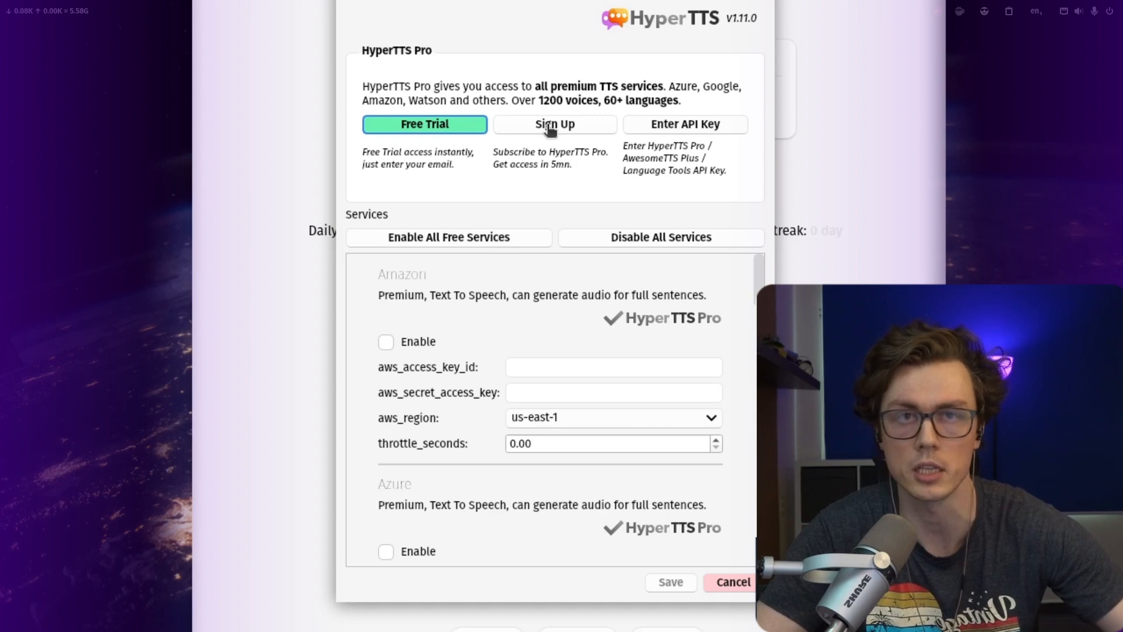
{"action": "left_click", "coordinate": [418, 244]}
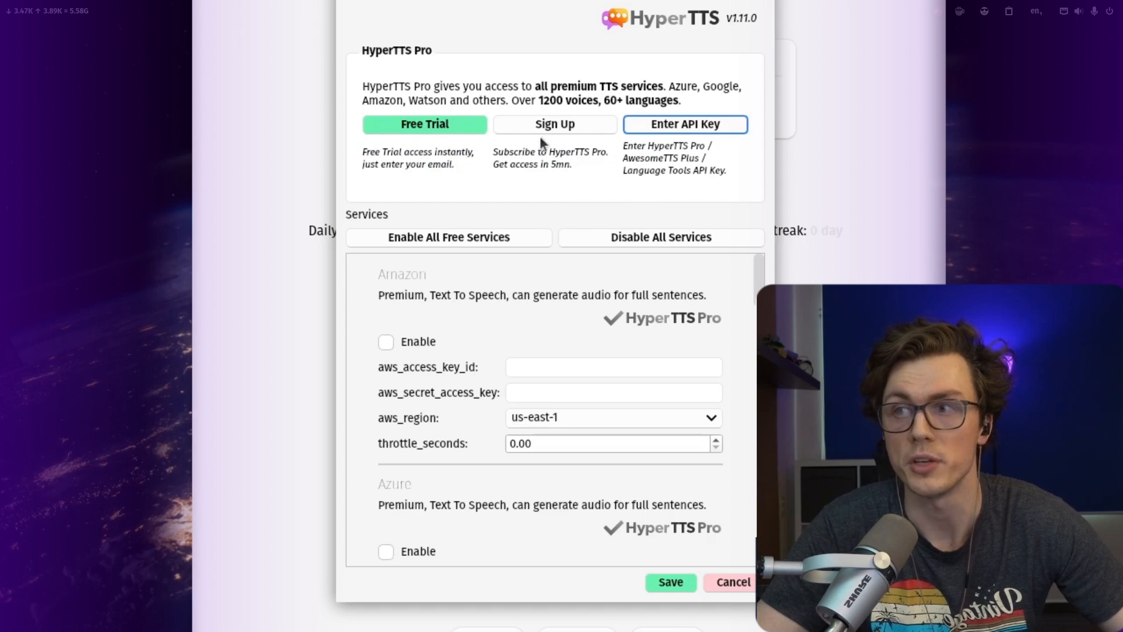
Enter the HyperTTS Pro API key and save the services configuration.
{"action": "left_click", "coordinate": [674, 135]}
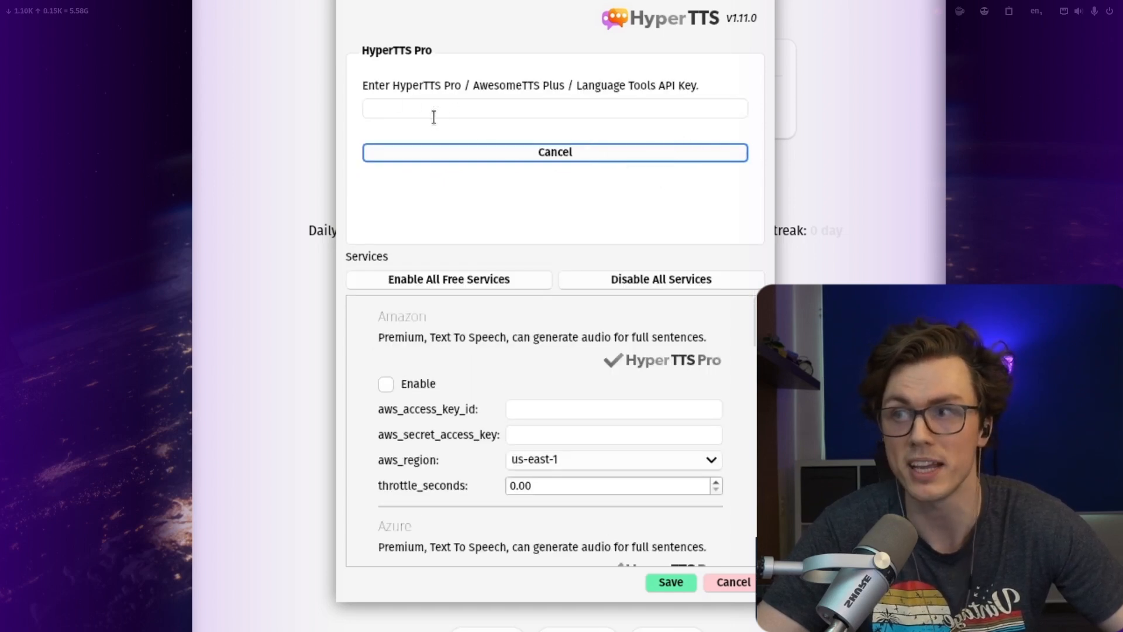
{"action": "left_click", "coordinate": [373, 104]}
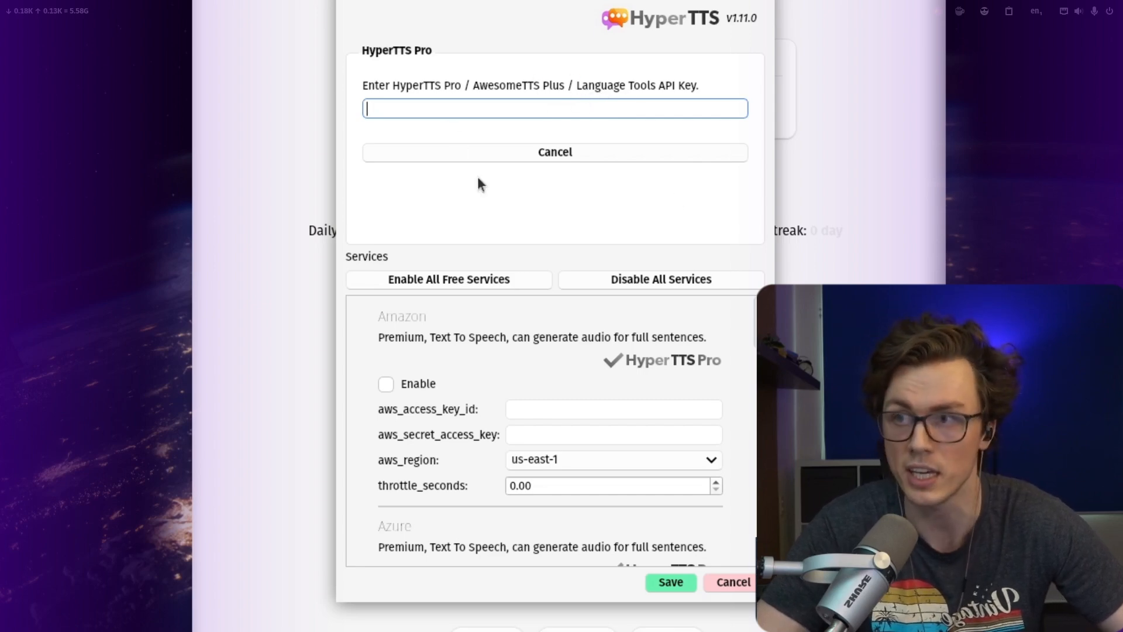
{"action": "left_click_drag", "start_coordinate": [755, 316], "coordinate": [765, 278]}
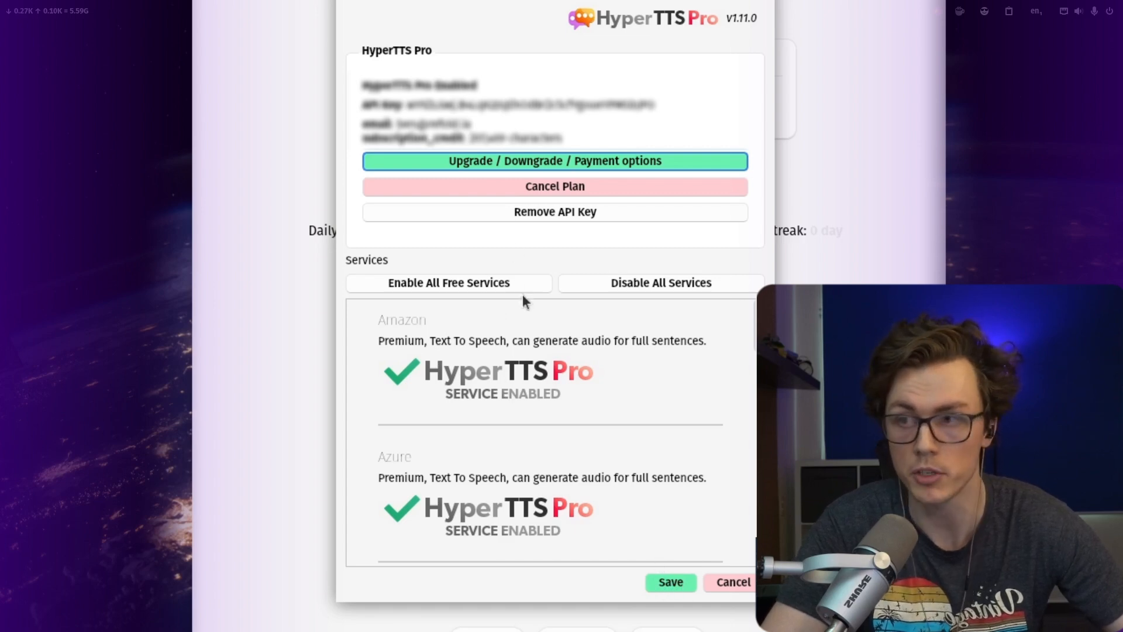
{"action": "left_click", "coordinate": [671, 583]}
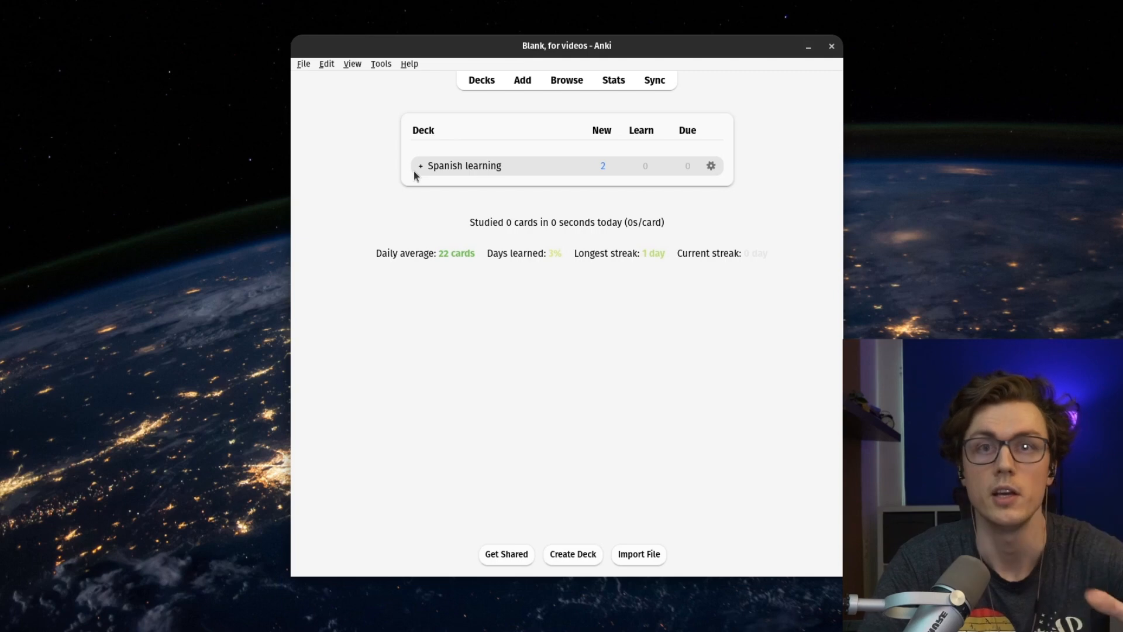
Open the Spanish Sentence Mining deck's cards in the card browser and examine the text and audio fields of the 的 card.
{"action": "left_click", "coordinate": [421, 168]}
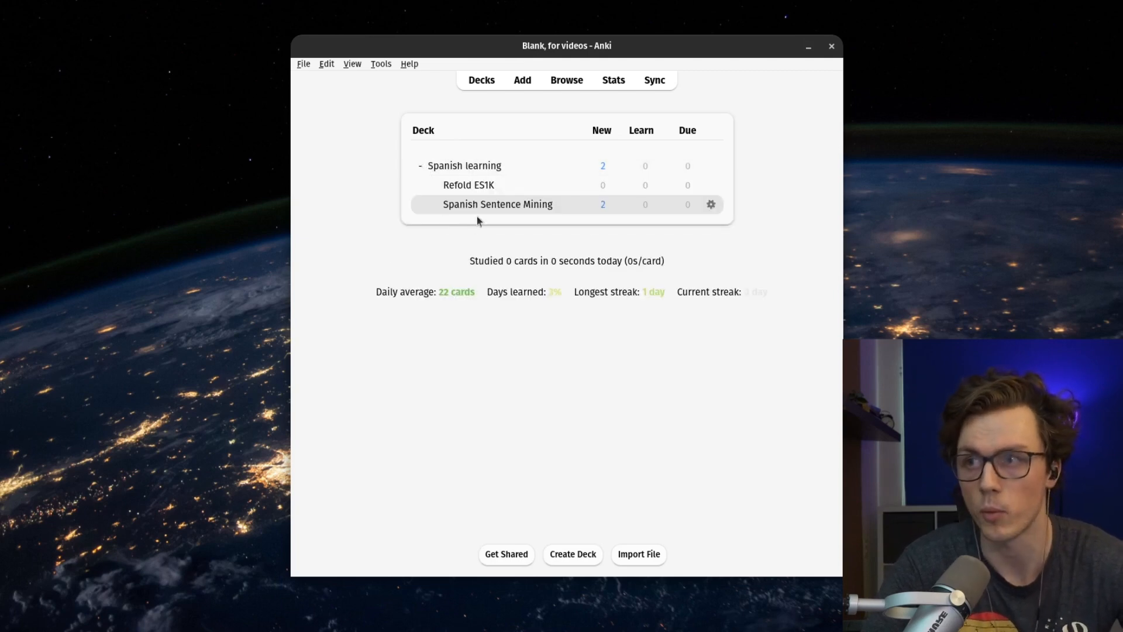
{"action": "left_click", "coordinate": [492, 209]}
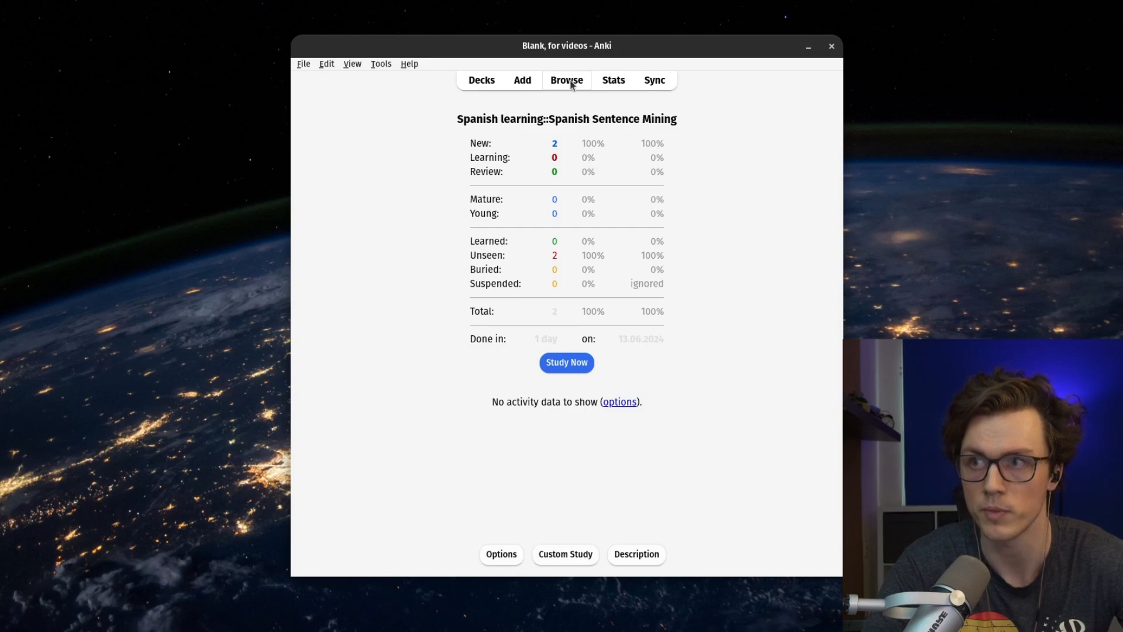
{"action": "key", "text": "b"}
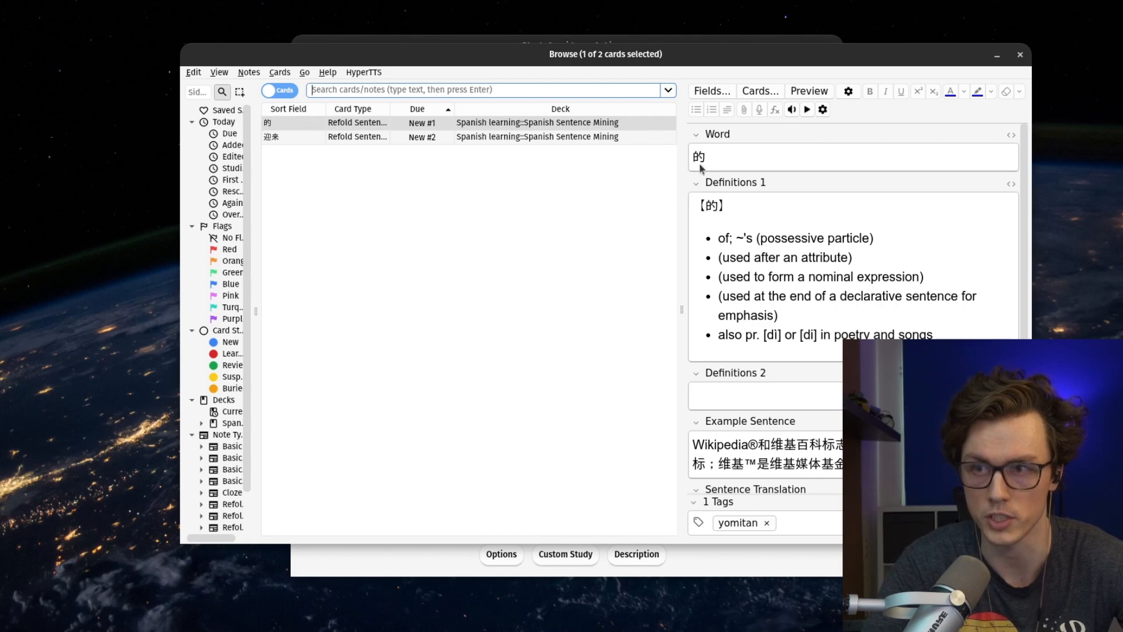
{"action": "scroll", "coordinate": [781, 311], "scroll_direction": "down", "scroll_amount": 5}
{"action": "scroll", "coordinate": [784, 304], "scroll_direction": "up", "scroll_amount": 5}
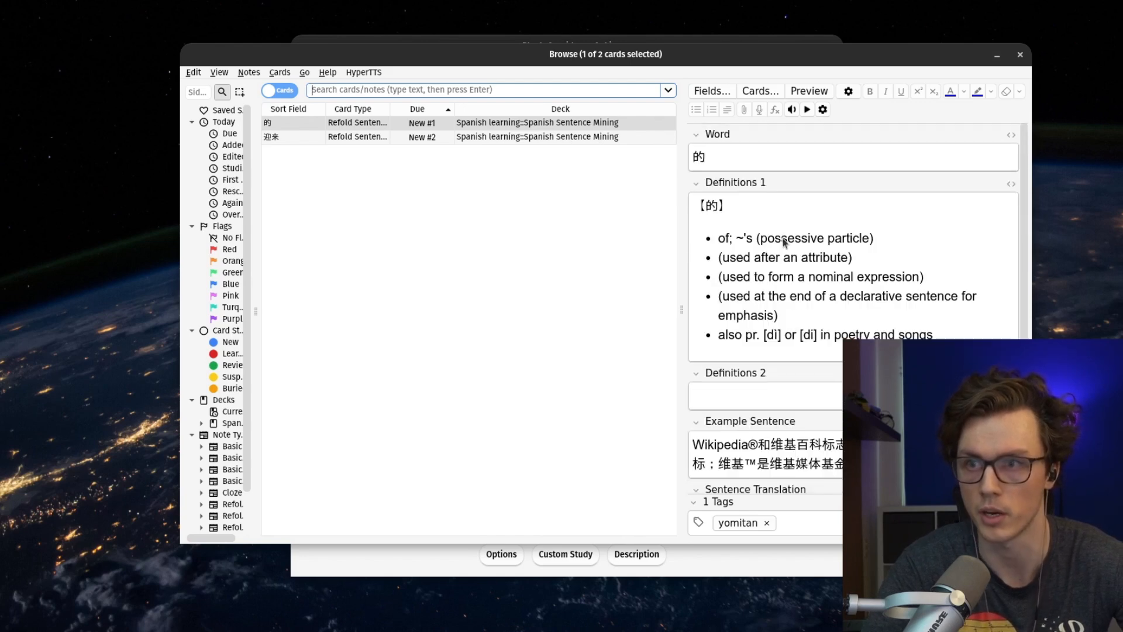
{"action": "scroll", "coordinate": [796, 304], "scroll_direction": "down", "scroll_amount": 2}
{"action": "left_click_drag", "start_coordinate": [705, 370], "coordinate": [848, 390]}
{"action": "left_click", "coordinate": [831, 346]}
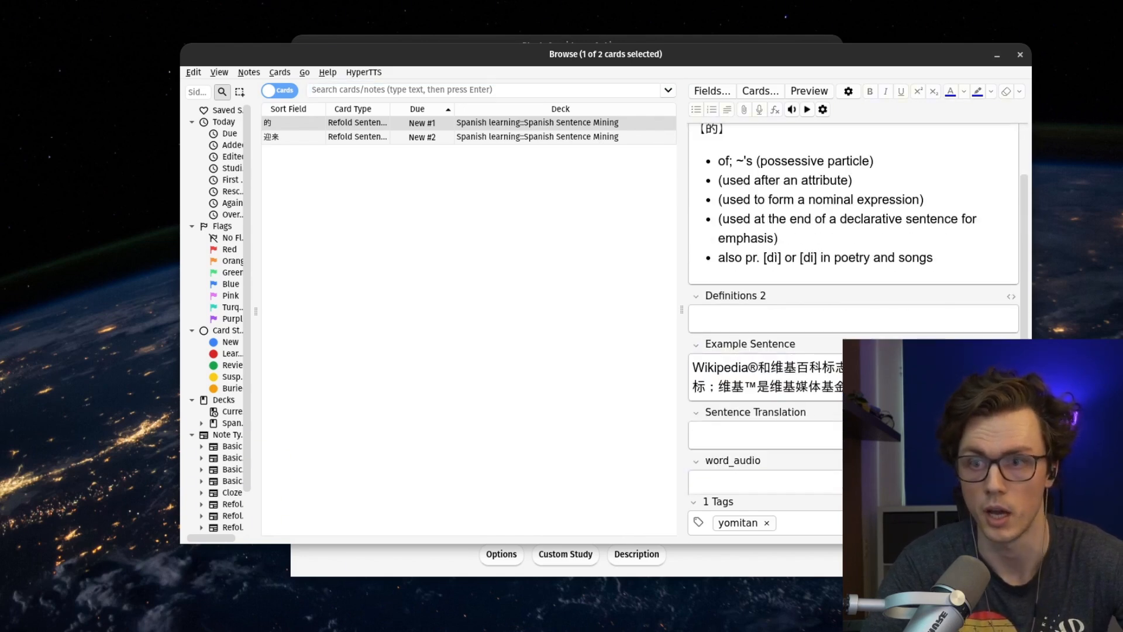
{"action": "scroll", "coordinate": [825, 193], "scroll_direction": "up", "scroll_amount": 3}
Add a HyperTTS preset rule for the 的 card's note type using a new preset named ChineseSentences.
{"action": "left_click", "coordinate": [823, 110]}
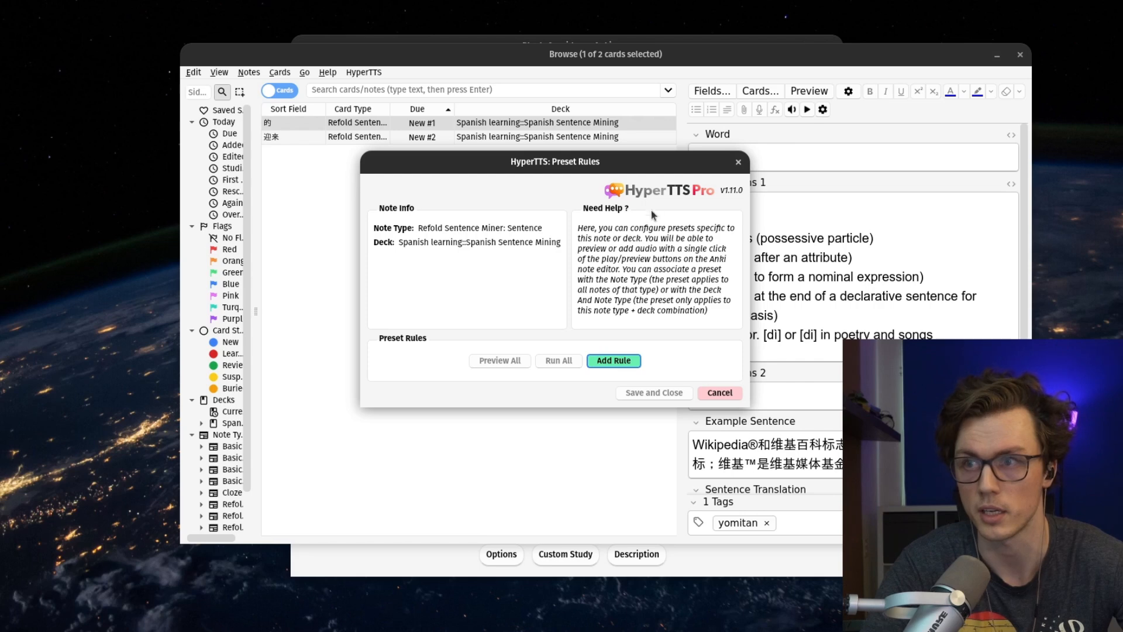
{"action": "left_click", "coordinate": [608, 364]}
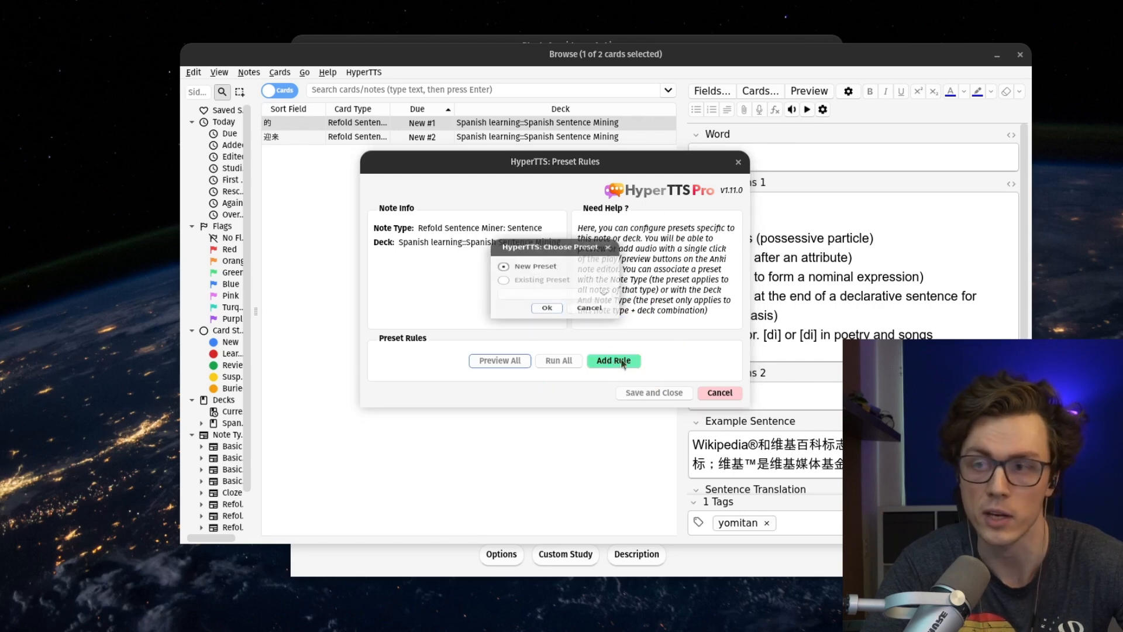
{"action": "left_click", "coordinate": [548, 318]}
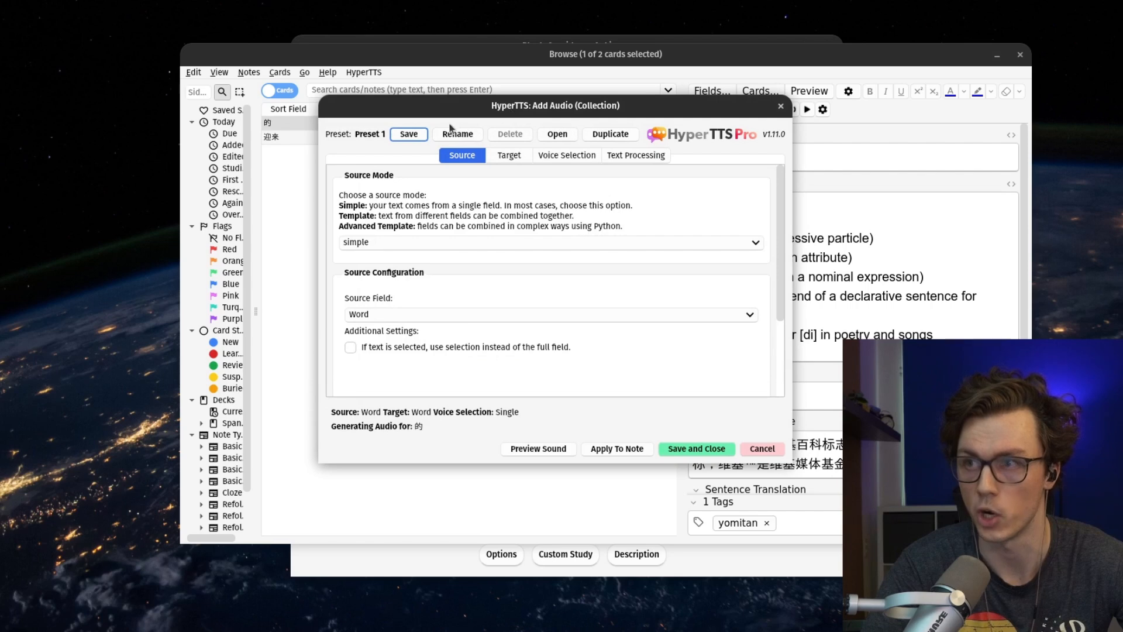
{"action": "left_click", "coordinate": [450, 130]}
{"action": "type", "text": "ChineseSentences"}
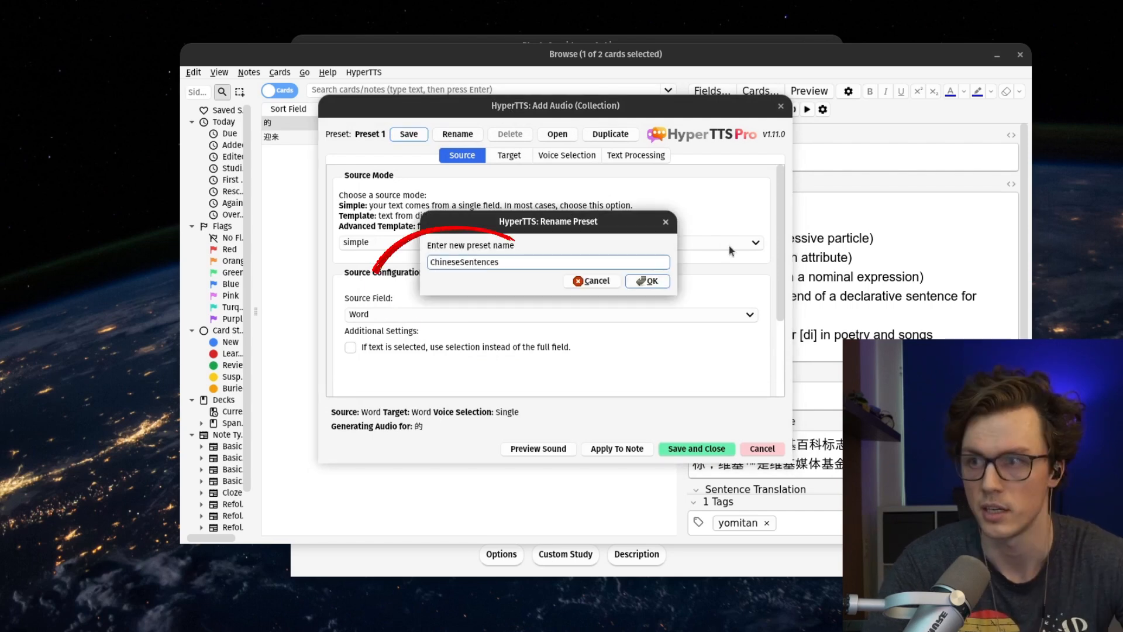
{"action": "left_click", "coordinate": [647, 281]}
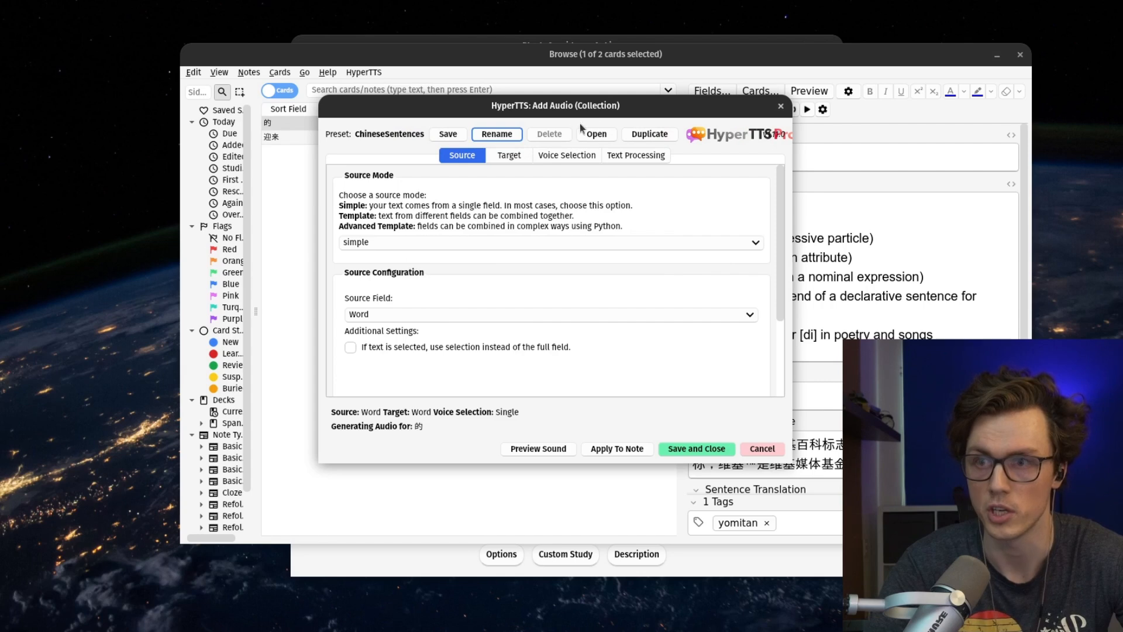
Set the ChineseSentences preset's source field to Example Sentence and move the HyperTTS dialogs off the card's fields.
{"action": "left_click_drag", "start_coordinate": [585, 106], "coordinate": [599, 113]}
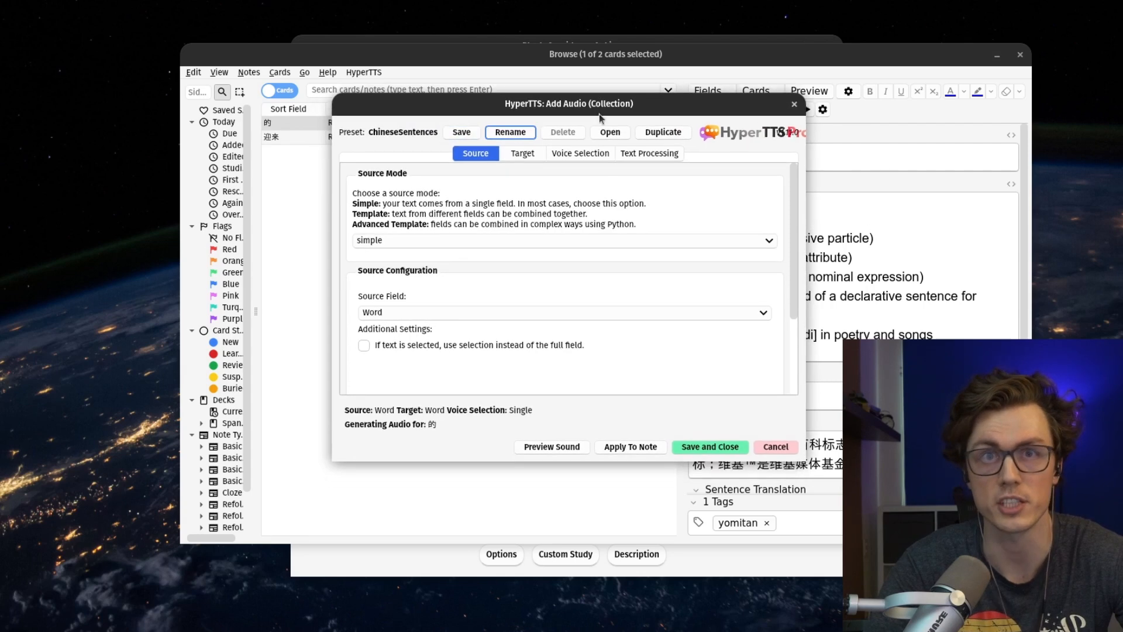
{"action": "left_click", "coordinate": [461, 311]}
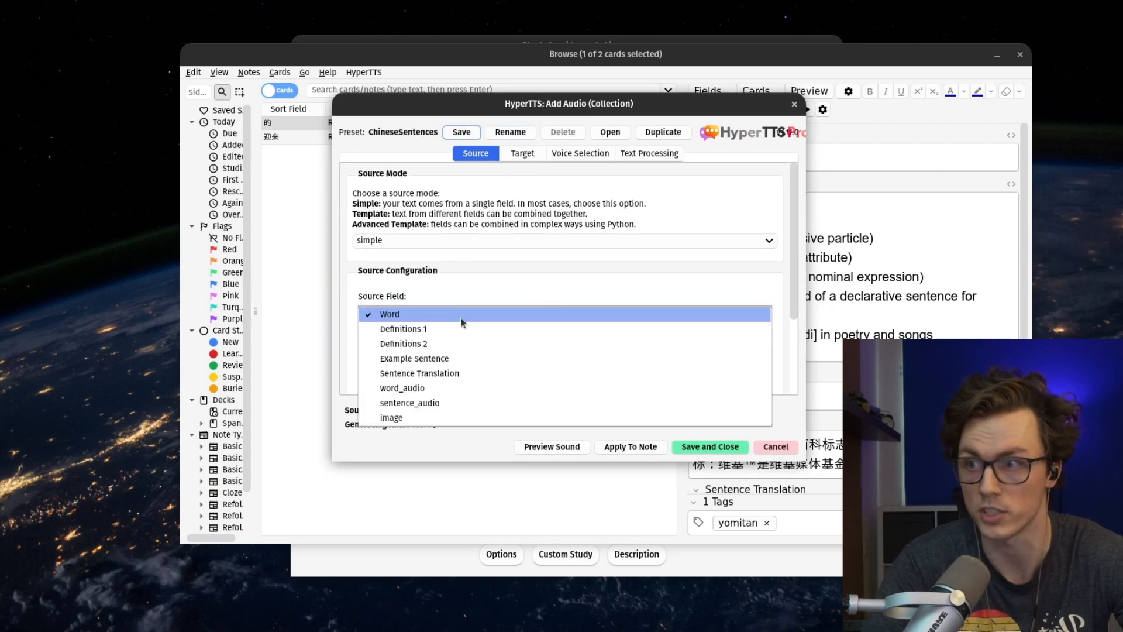
{"action": "left_click", "coordinate": [456, 359]}
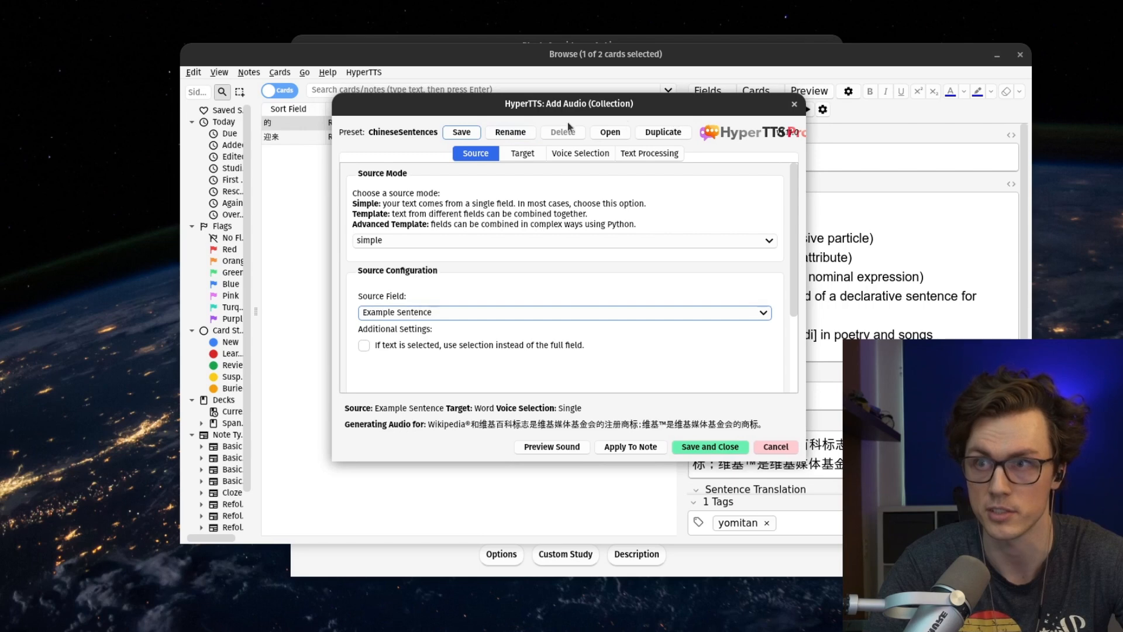
{"action": "left_click_drag", "start_coordinate": [586, 111], "coordinate": [414, 130]}
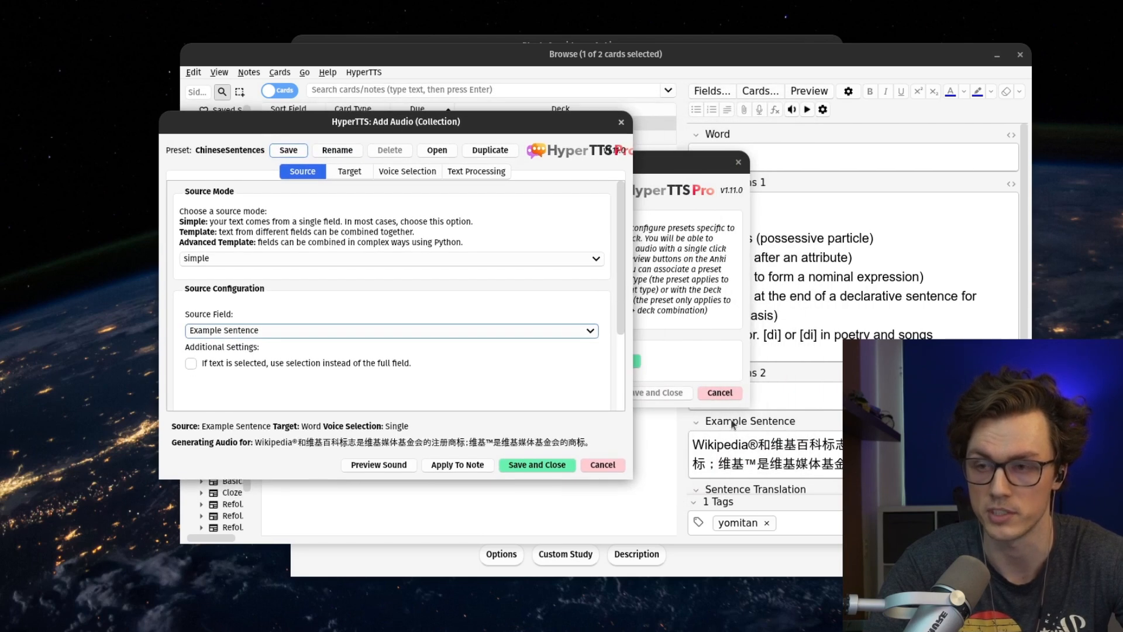
{"action": "left_click_drag", "start_coordinate": [668, 164], "coordinate": [507, 163]}
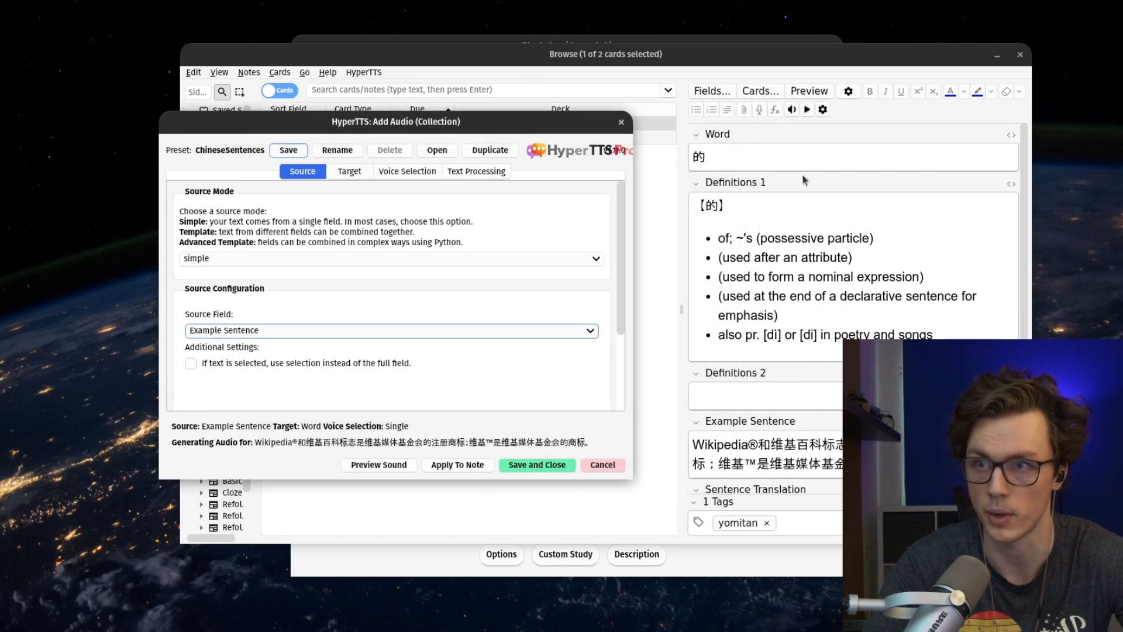
Set the ChineseSentences preset's target field to sentence_audio and check its sound tag handling options.
{"action": "left_click", "coordinate": [349, 174]}
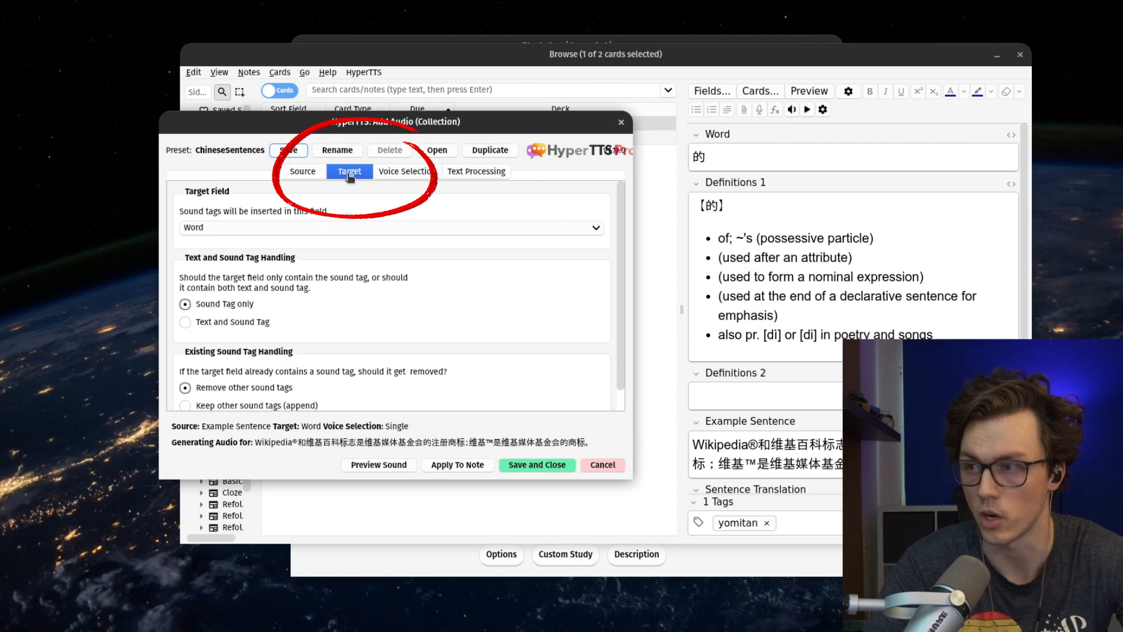
{"action": "left_click", "coordinate": [240, 229]}
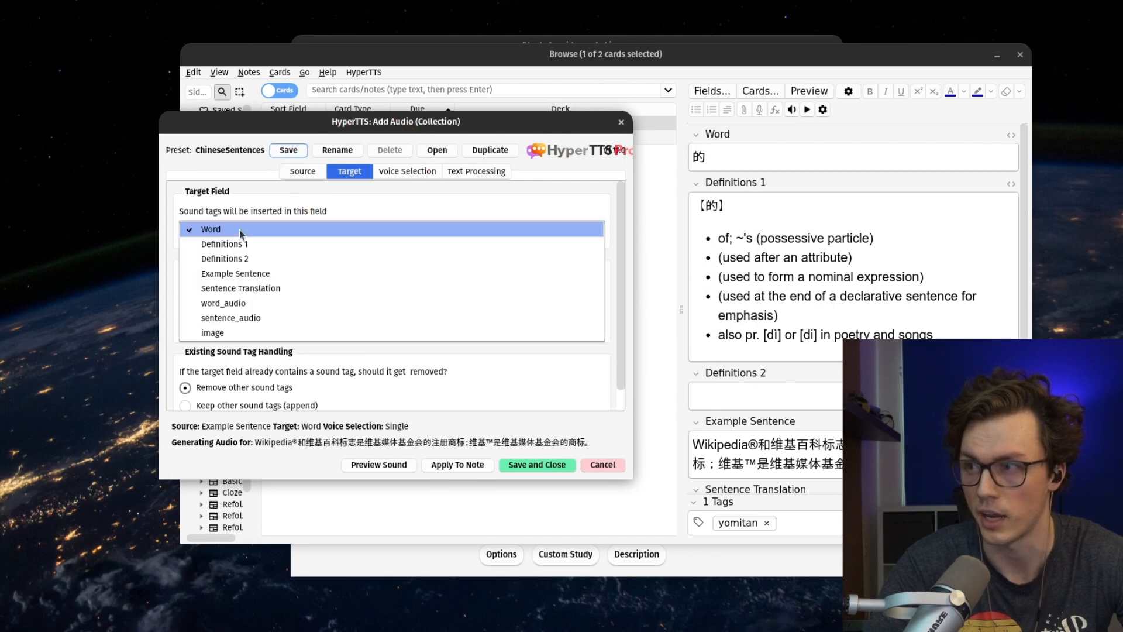
{"action": "left_click", "coordinate": [258, 319]}
{"action": "scroll", "coordinate": [365, 267], "scroll_direction": "down", "scroll_amount": 1}
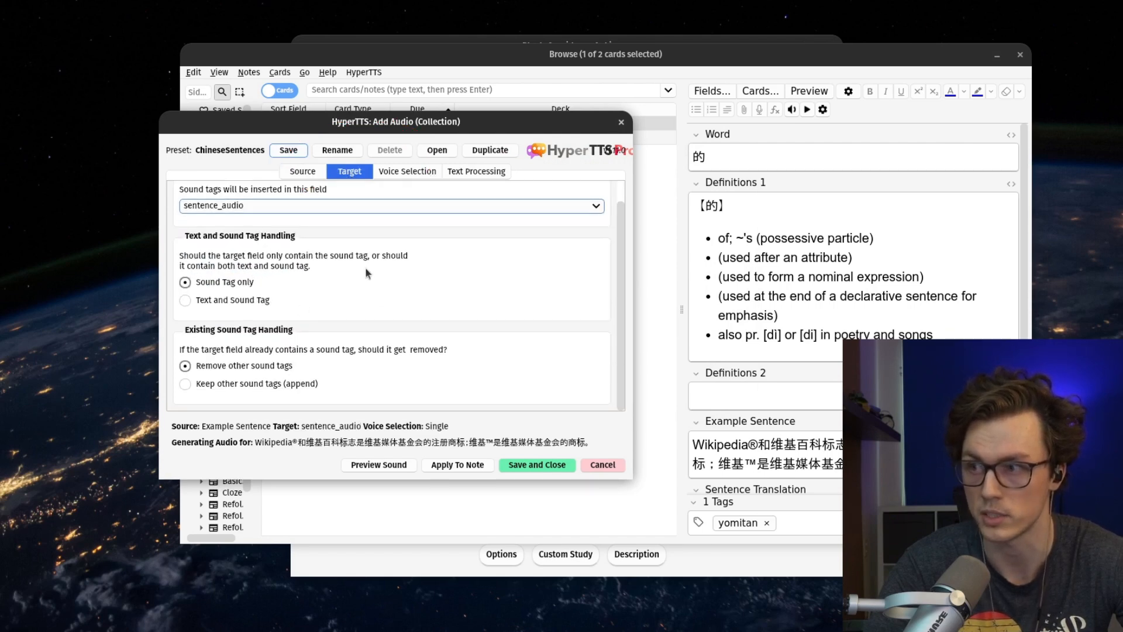
{"action": "scroll", "coordinate": [365, 268], "scroll_direction": "up", "scroll_amount": 1}
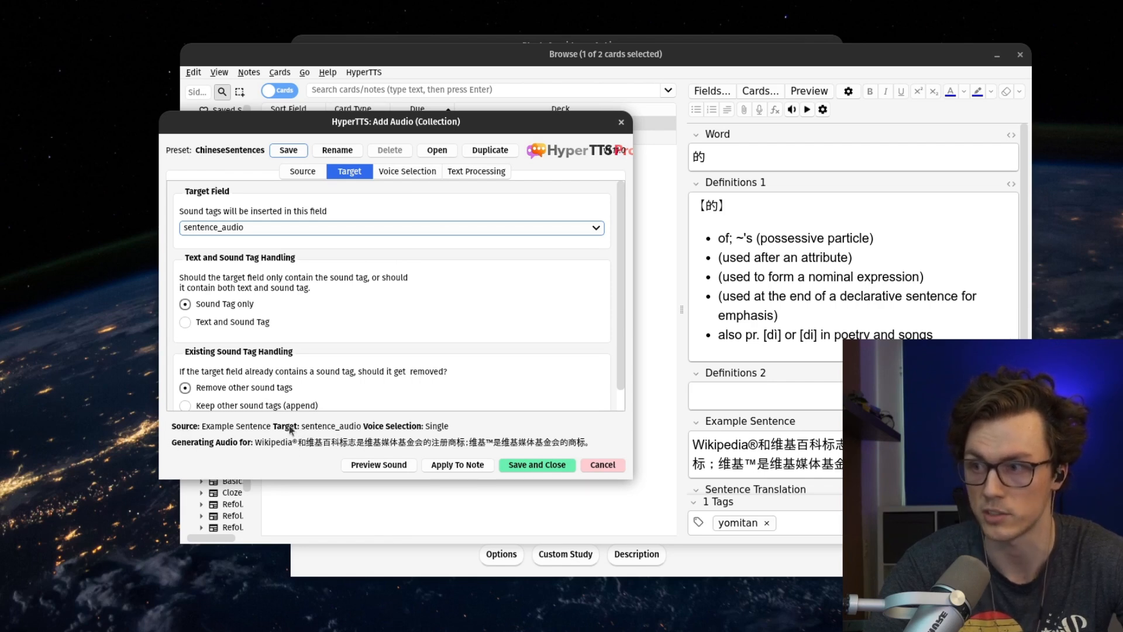
Filter the ChineseSentences preset's voices to the language Chinese (Simplified).
{"action": "left_click", "coordinate": [403, 171]}
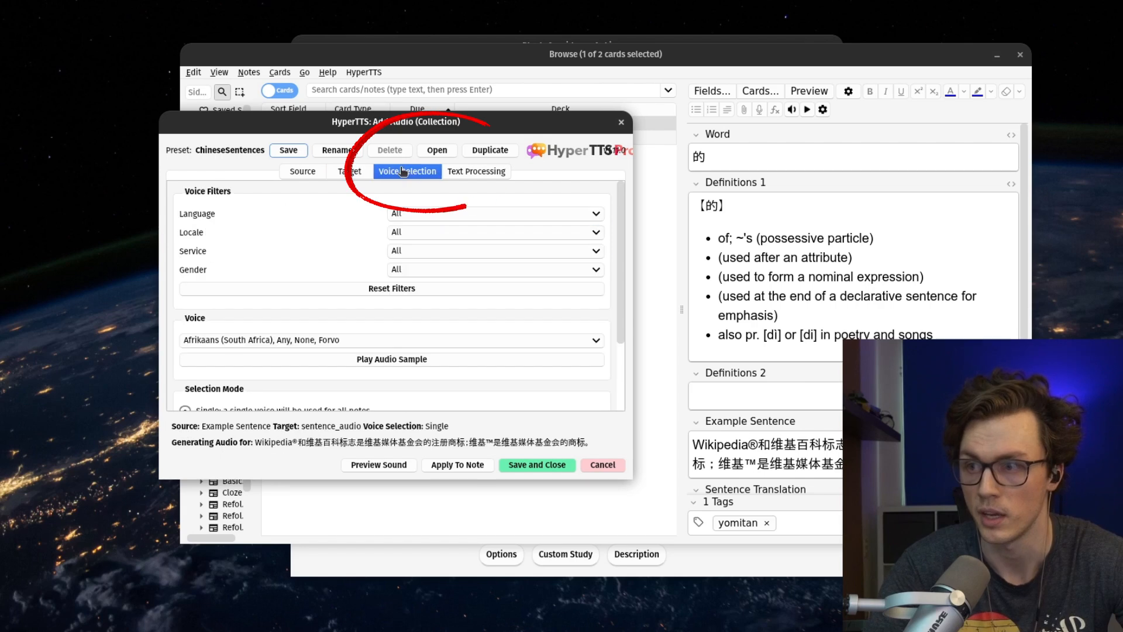
{"action": "left_click", "coordinate": [400, 214]}
{"action": "type", "text": "ch"}
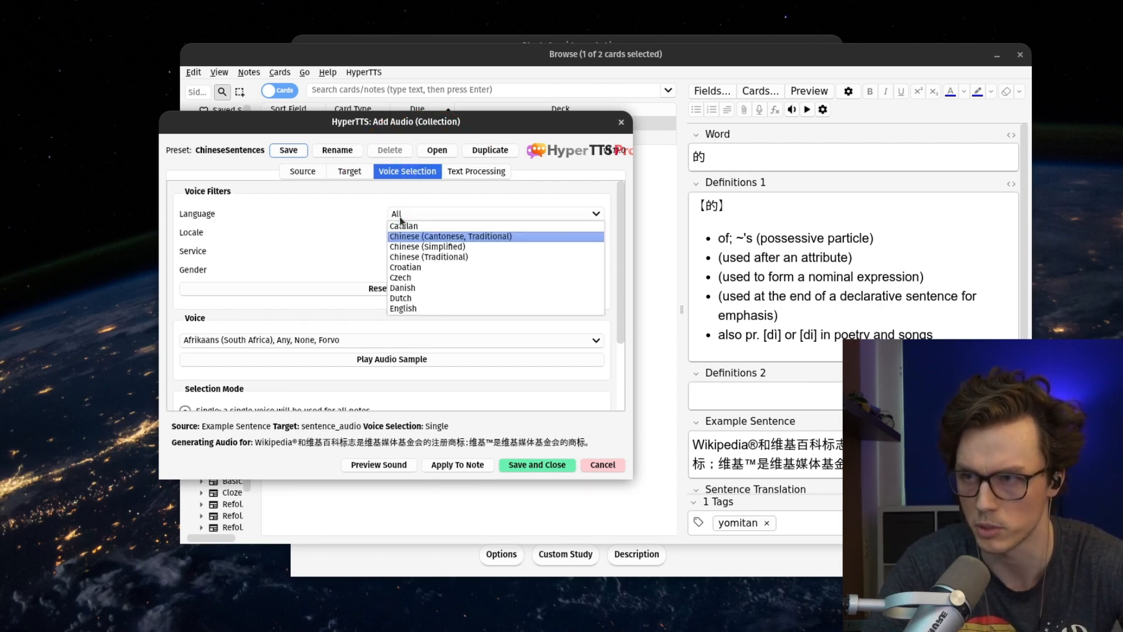
{"action": "key", "text": "Down"}
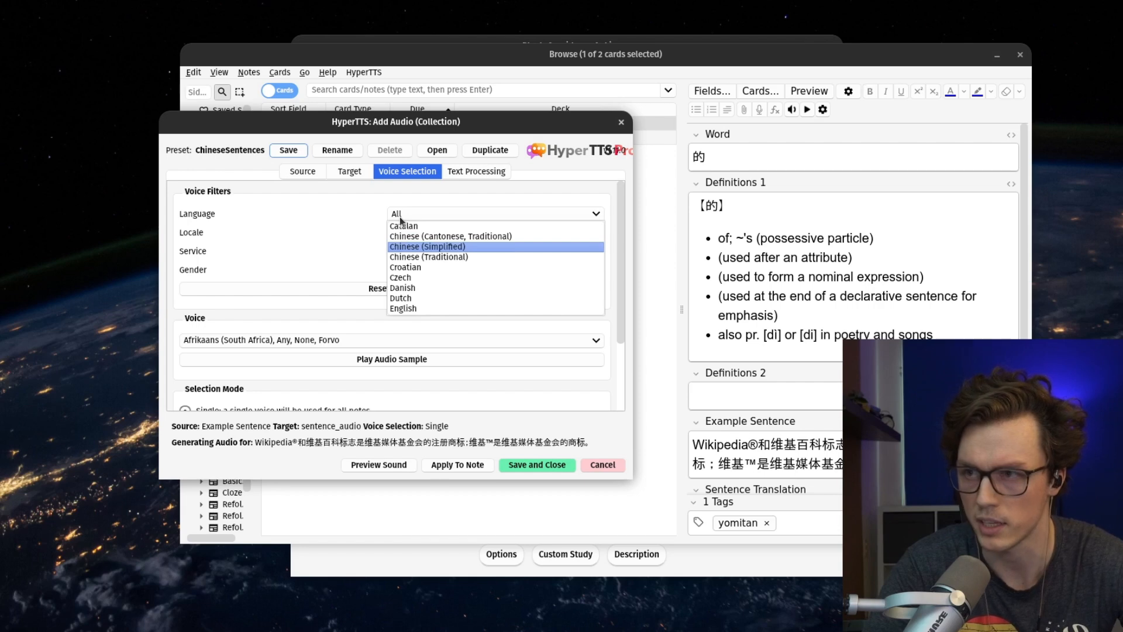
{"action": "key", "text": "Down"}
{"action": "key", "text": "Up"}
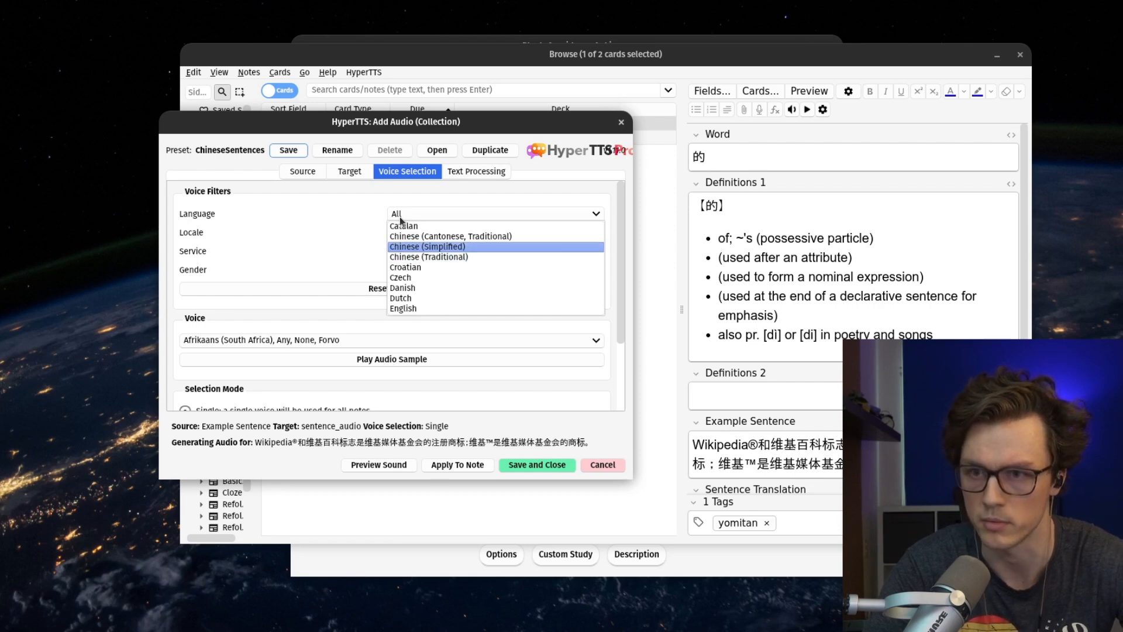
{"action": "key", "text": "Return"}
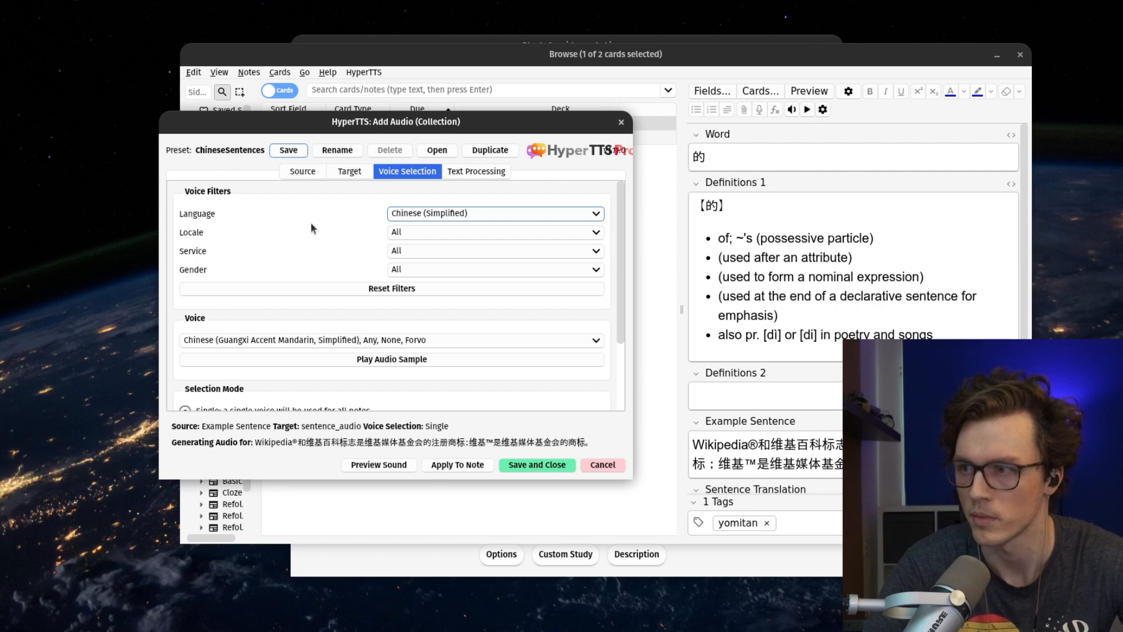
Choose the female Mandarin voice Elli (Multilingual v2) from ElevenLabs for the ChineseSentences preset.
{"action": "left_click", "coordinate": [364, 339]}
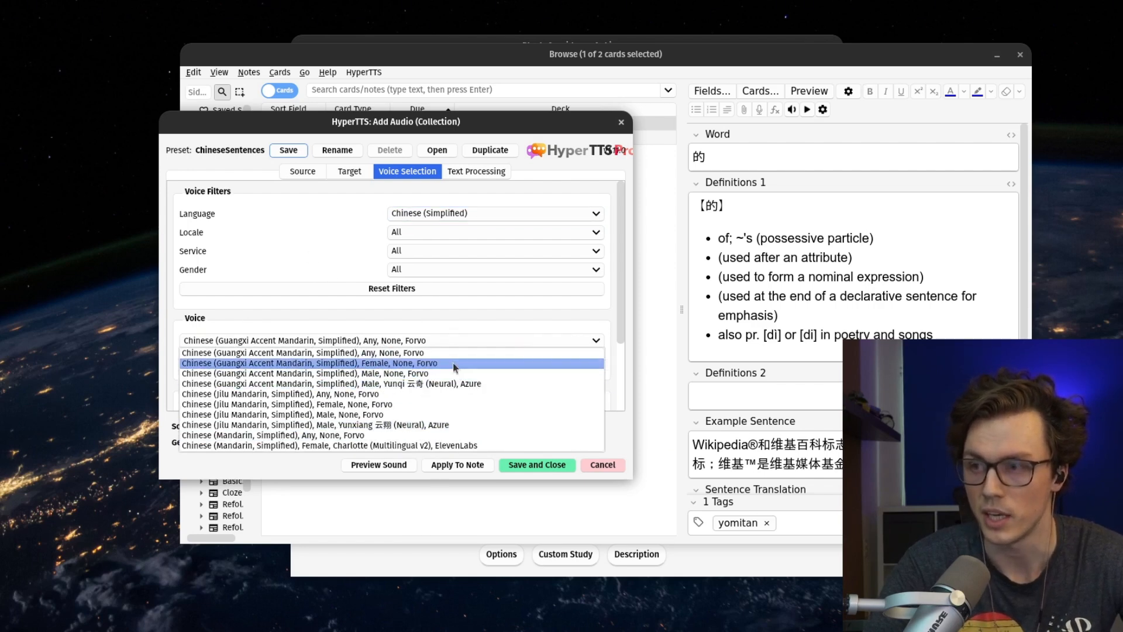
{"action": "scroll", "coordinate": [462, 371], "scroll_direction": "down", "scroll_amount": 2}
{"action": "scroll", "coordinate": [424, 377], "scroll_direction": "up", "scroll_amount": 2}
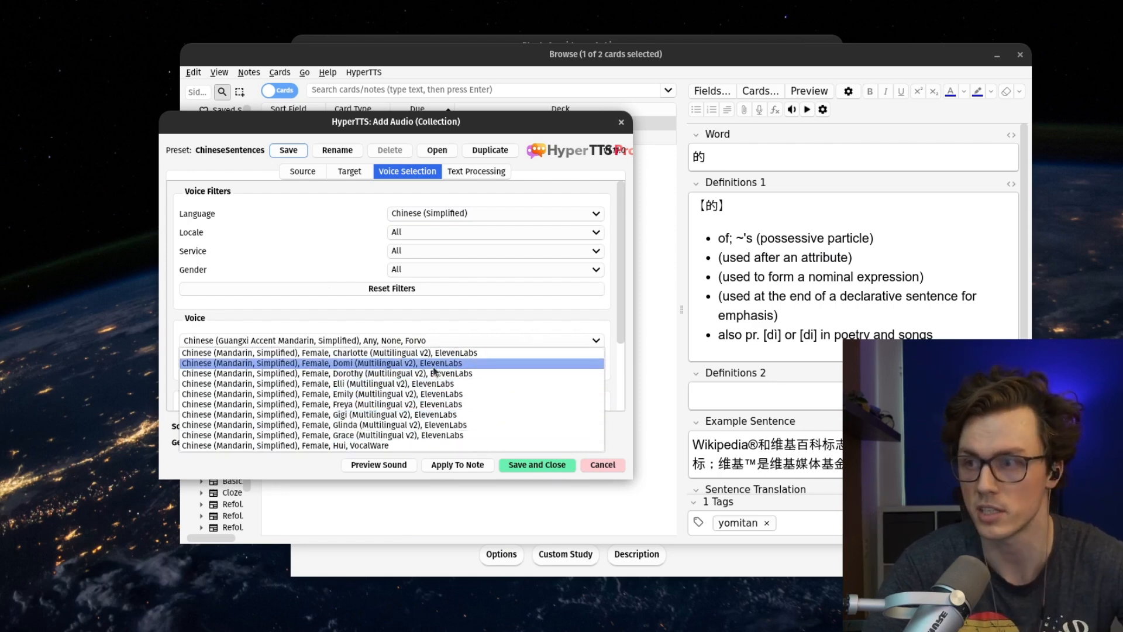
{"action": "scroll", "coordinate": [444, 369], "scroll_direction": "up", "scroll_amount": 2}
{"action": "scroll", "coordinate": [460, 397], "scroll_direction": "down", "scroll_amount": 1}
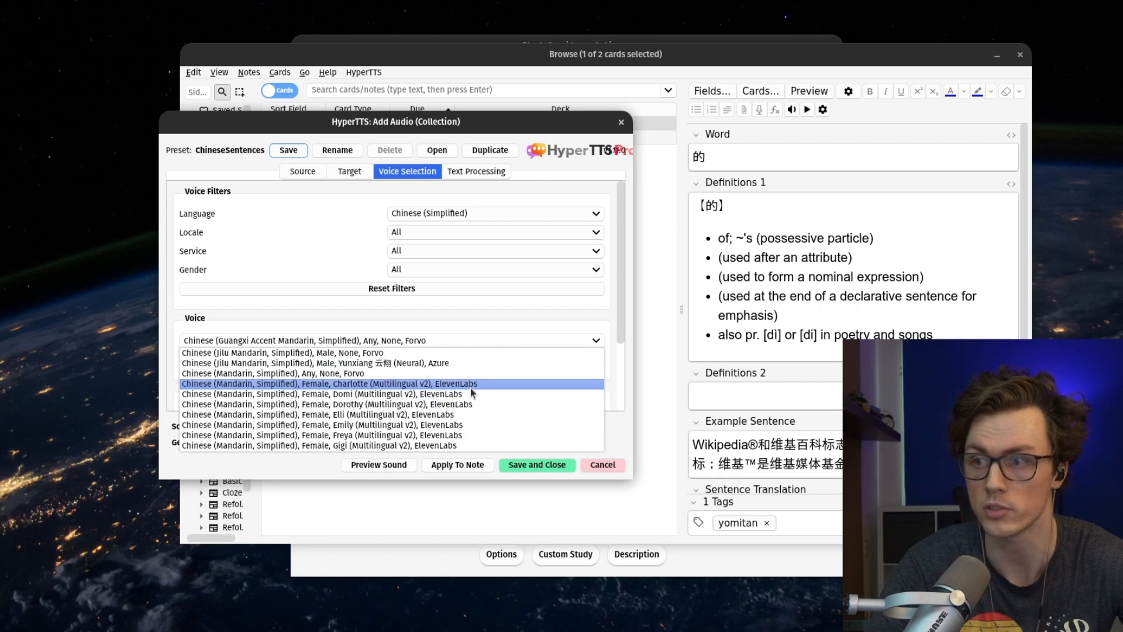
{"action": "left_click", "coordinate": [462, 416]}
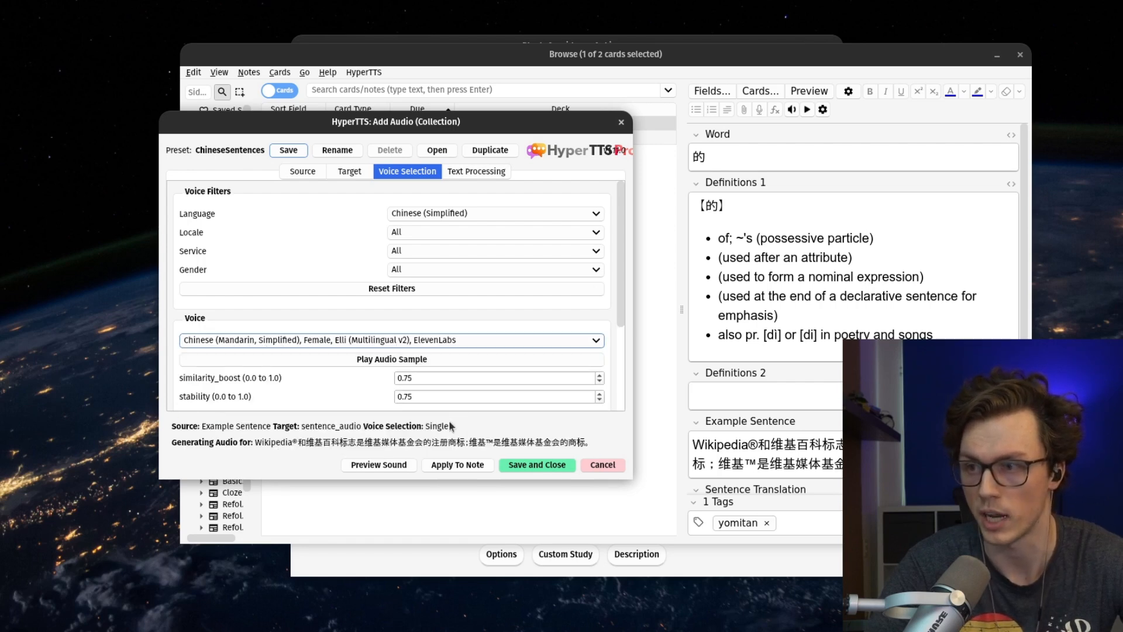
{"action": "scroll", "coordinate": [348, 392], "scroll_direction": "down", "scroll_amount": 1}
{"action": "scroll", "coordinate": [351, 365], "scroll_direction": "up", "scroll_amount": 1}
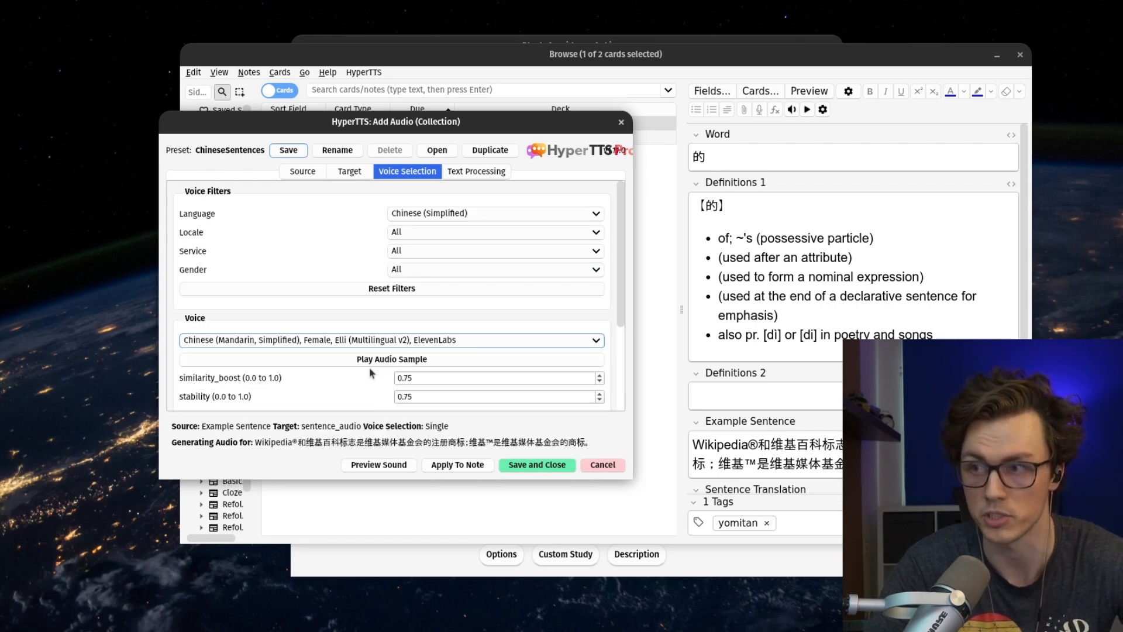
Play an audio sample of the chosen voice, and save the ChineseSentences preset together with its preset rule.
{"action": "left_click", "coordinate": [368, 363]}
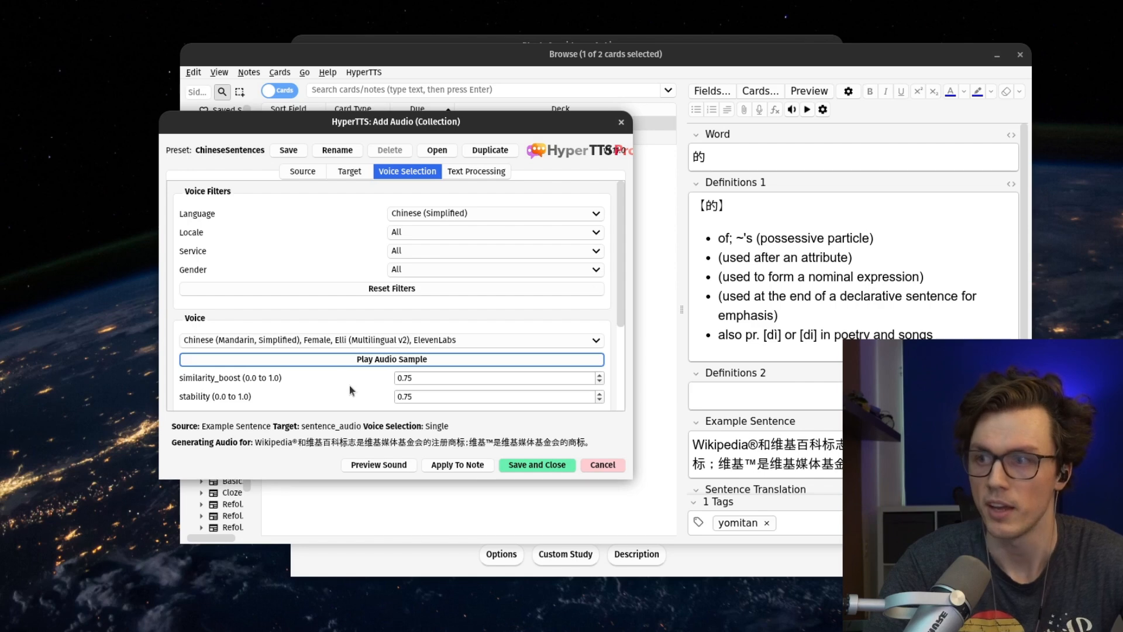
{"action": "left_click", "coordinate": [532, 465]}
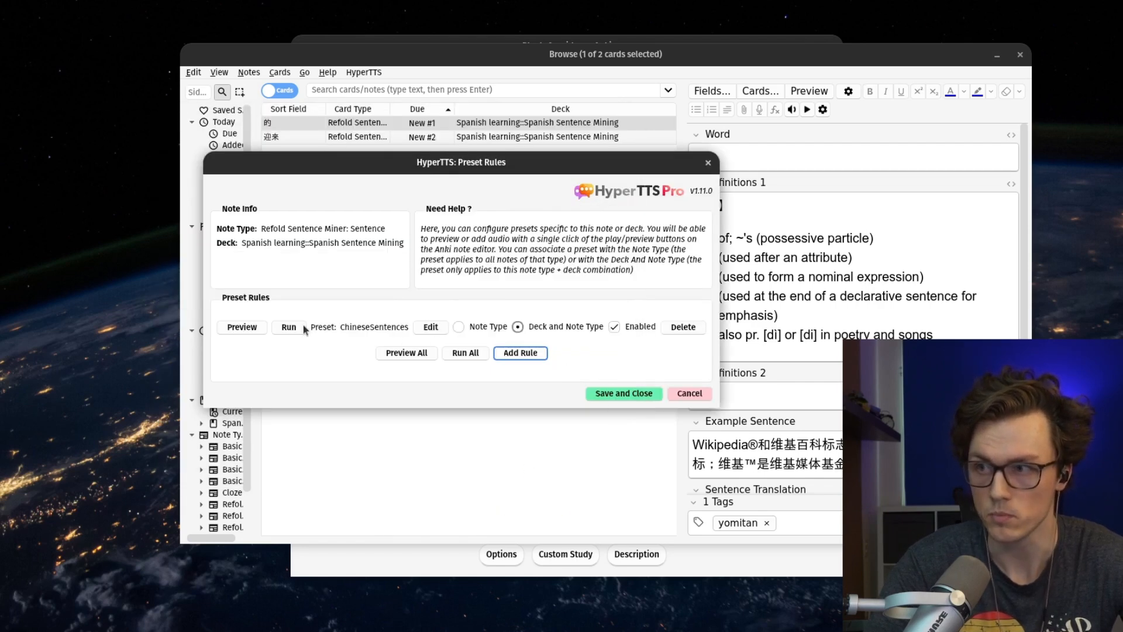
{"action": "left_click", "coordinate": [624, 393]}
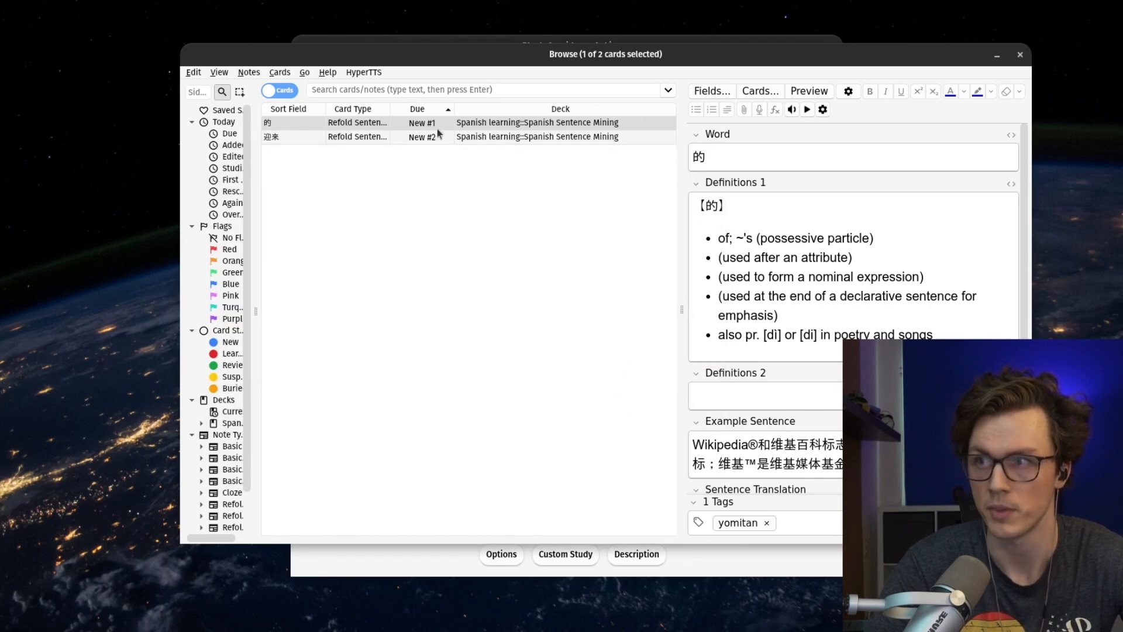
Generate HyperTTS sentence audio for the mined cards with the preset rule and review the 迎来 card's fields.
{"action": "scroll", "coordinate": [824, 172], "scroll_direction": "down", "scroll_amount": 3}
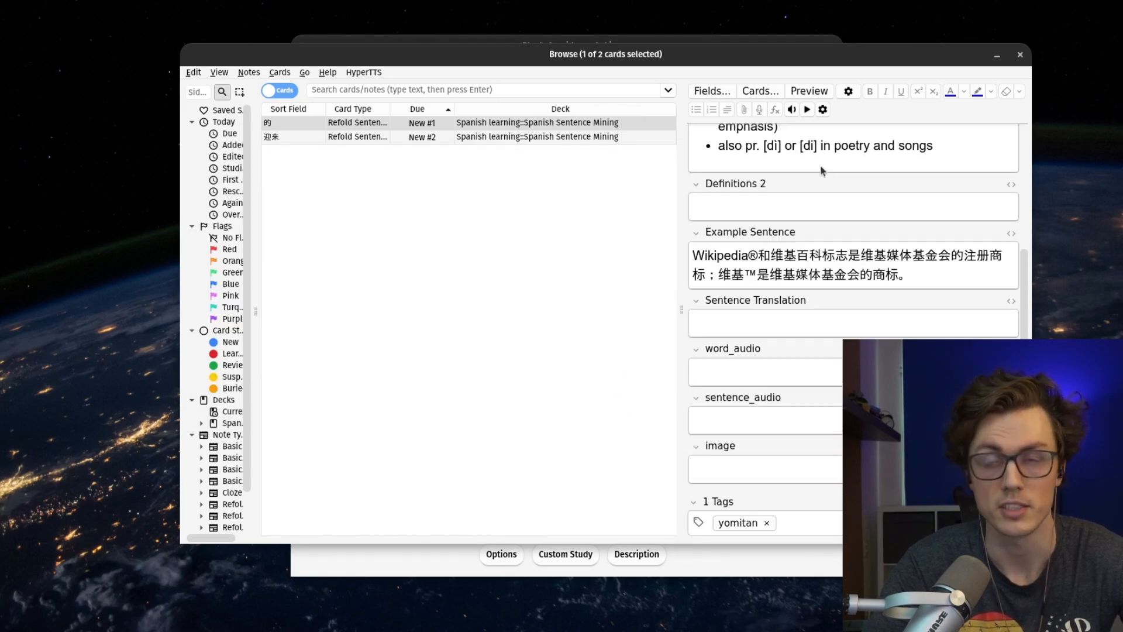
{"action": "left_click", "coordinate": [793, 110]}
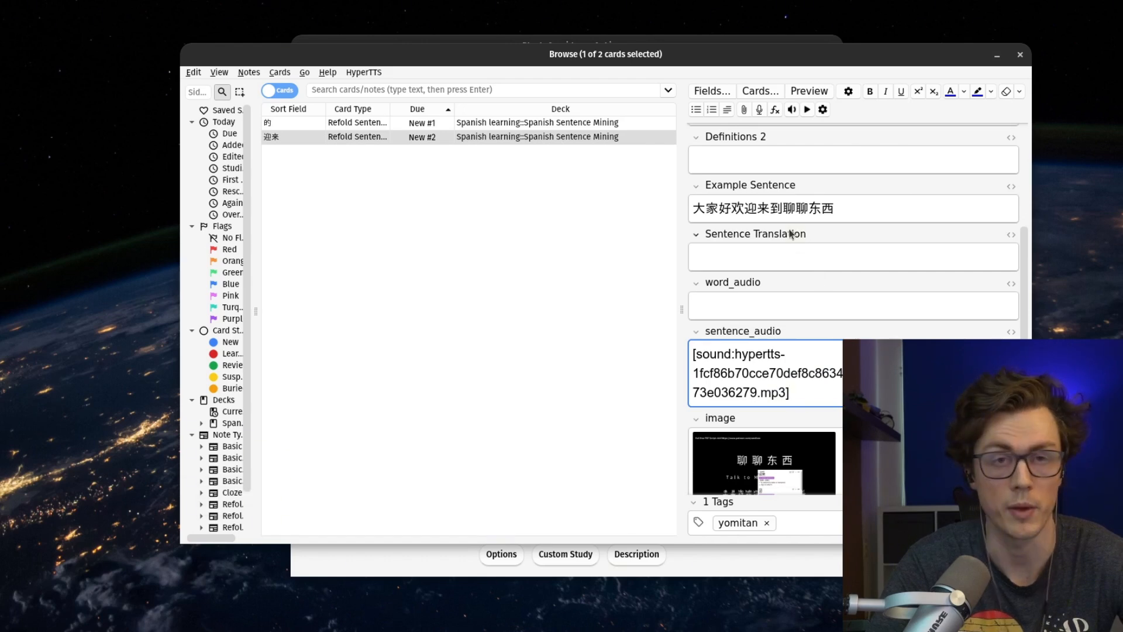
{"action": "scroll", "coordinate": [791, 233], "scroll_direction": "up", "scroll_amount": 3}
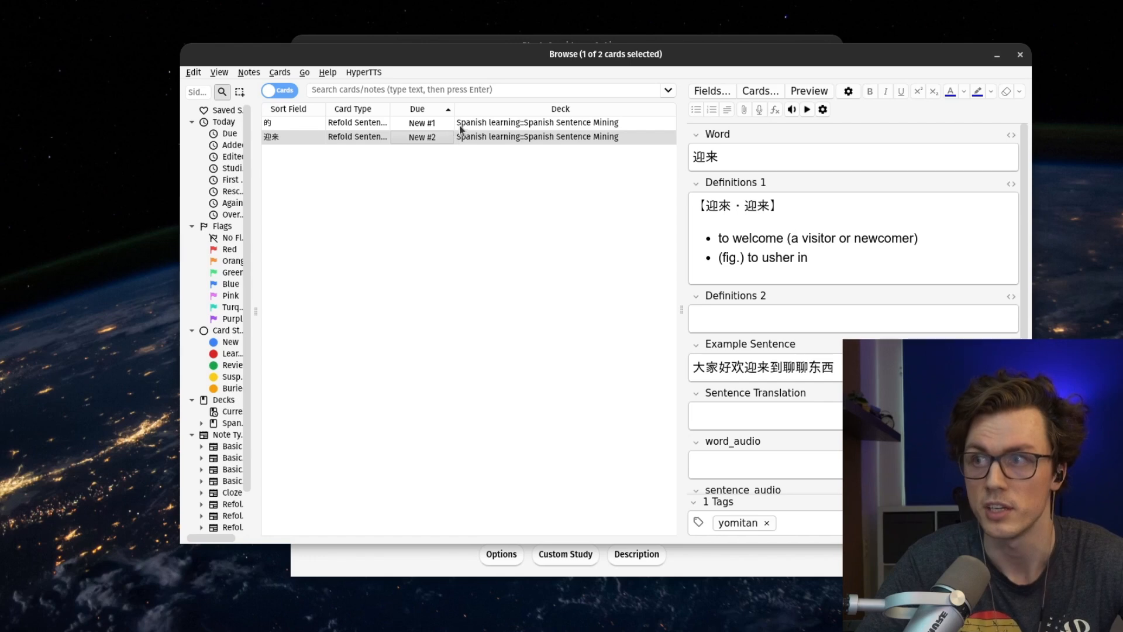
Select both cards in the card browser and open HyperTTS Add Audio (Collection) for them.
{"action": "key", "text": "ctrl+a"}
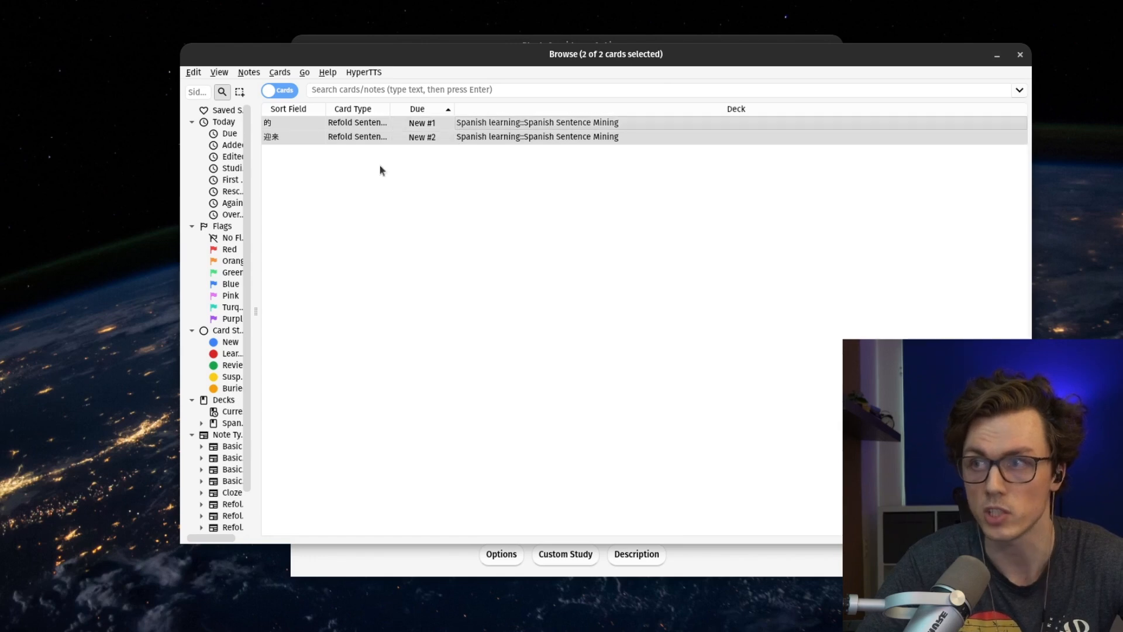
{"action": "left_click", "coordinate": [364, 72]}
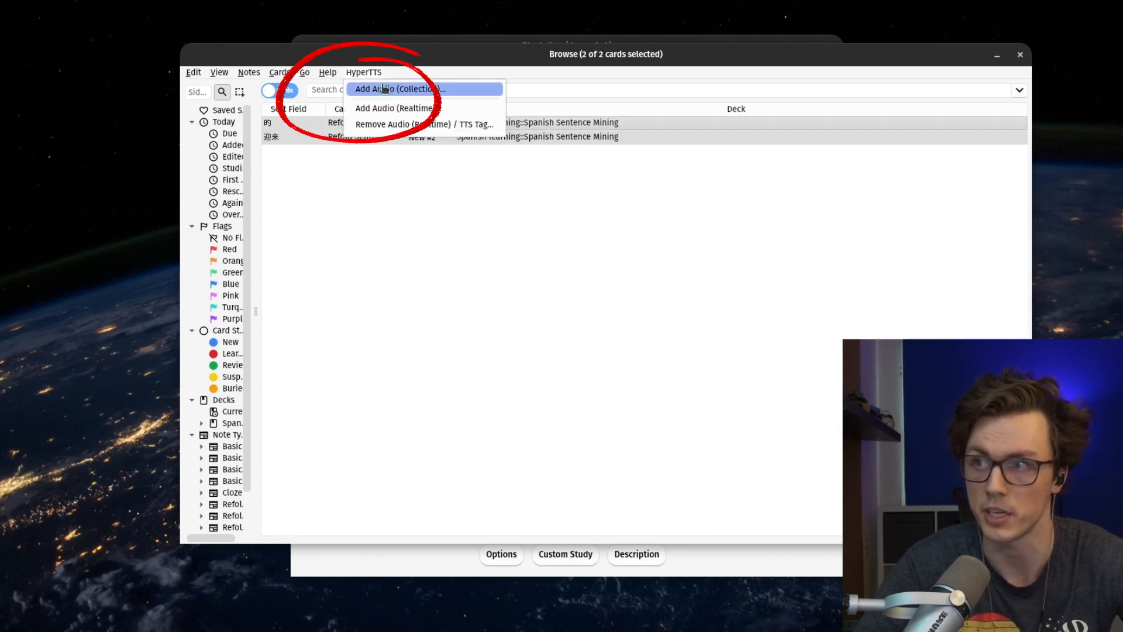
{"action": "left_click", "coordinate": [427, 90]}
Load the ChineseSentences preset for the two selected cards and view its target and voice settings.
{"action": "left_click_drag", "start_coordinate": [561, 133], "coordinate": [608, 114]}
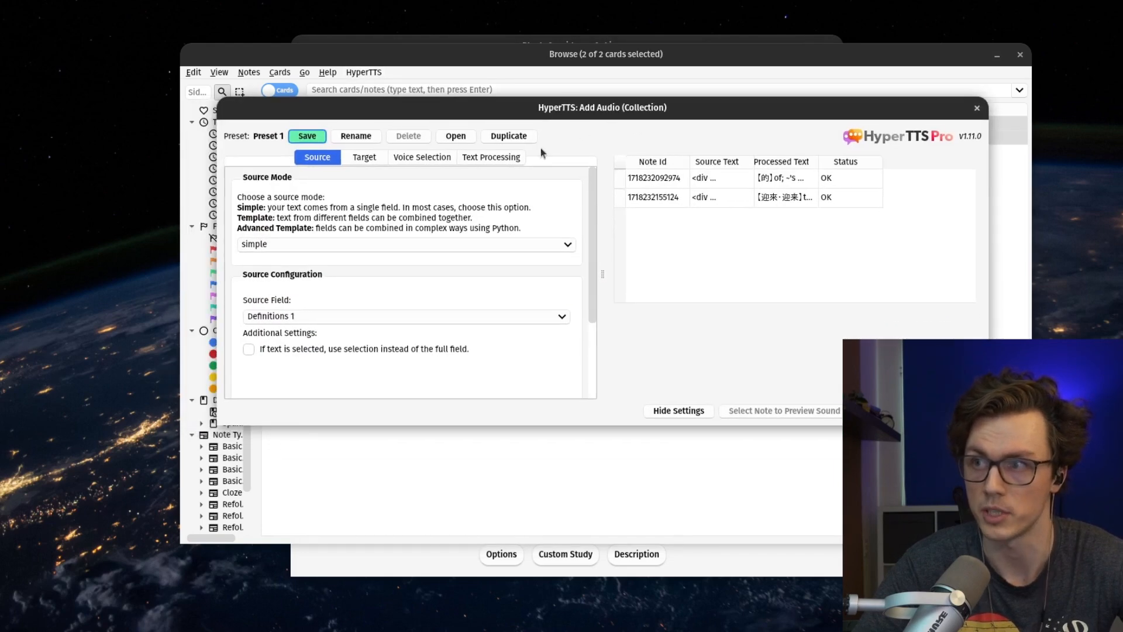
{"action": "left_click", "coordinate": [456, 136]}
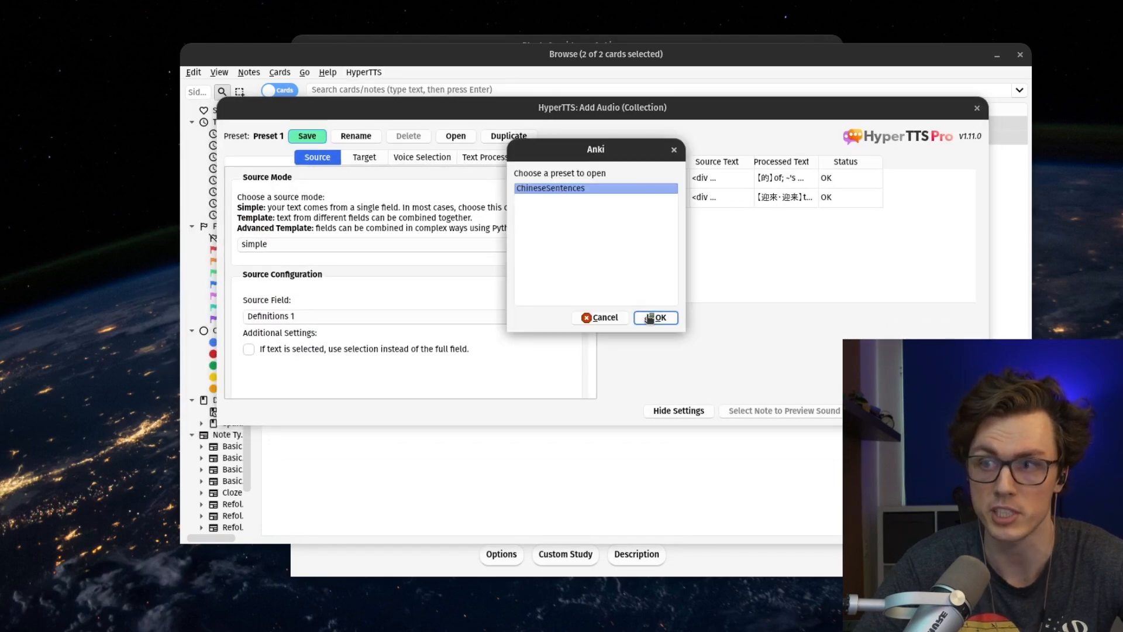
{"action": "left_click", "coordinate": [653, 318]}
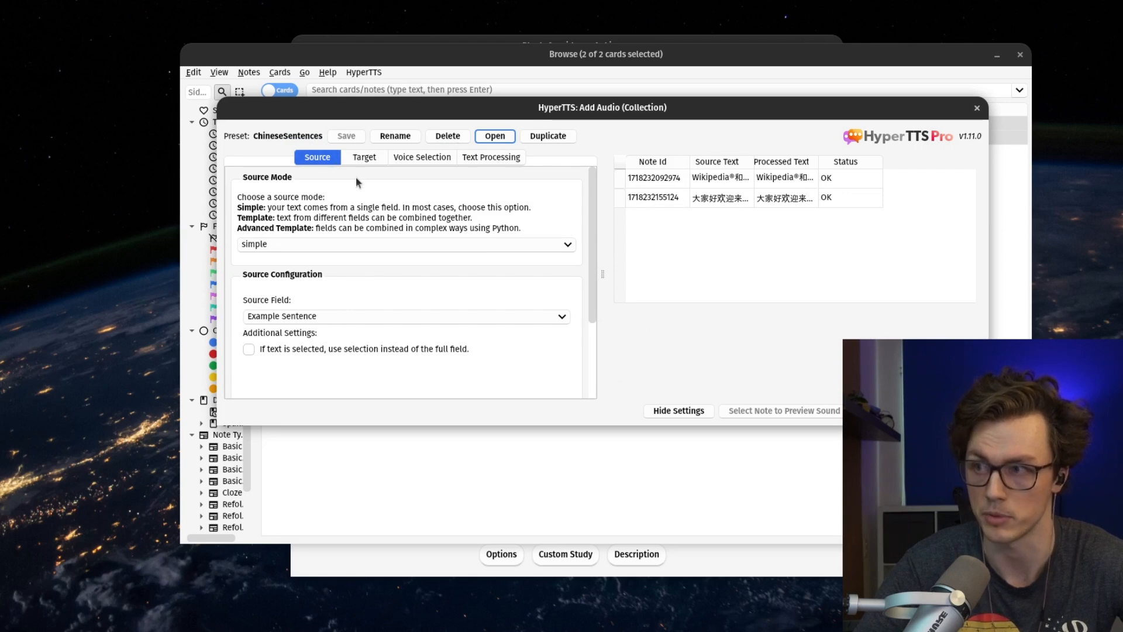
{"action": "left_click", "coordinate": [363, 158]}
{"action": "left_click", "coordinate": [402, 162]}
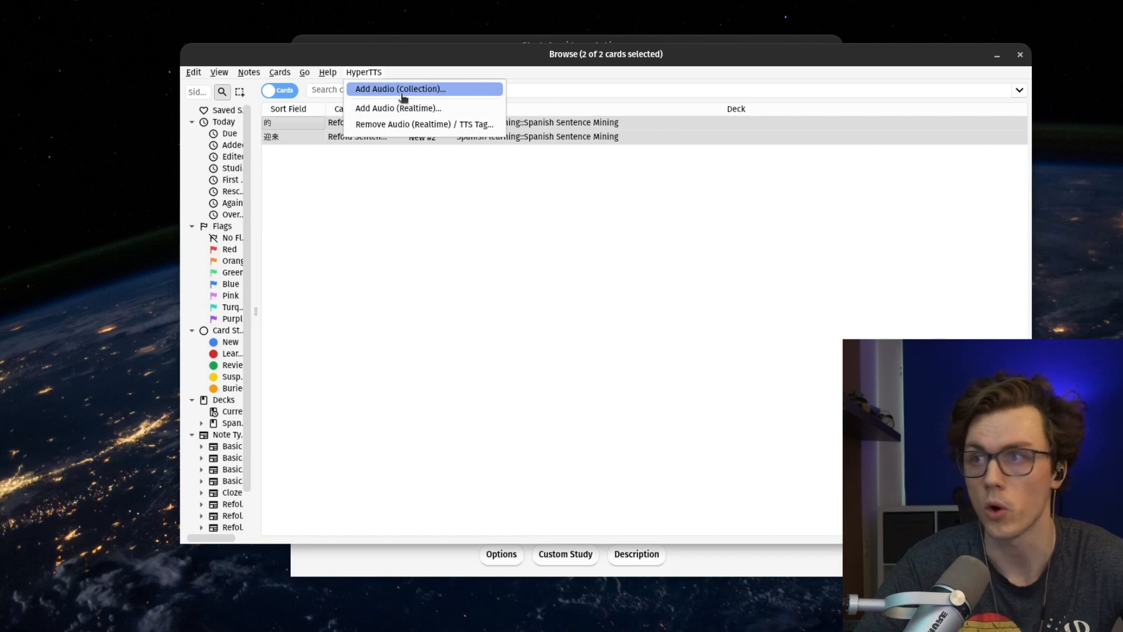
Start a new HyperTTS collection preset for the selected cards with source field Word and target field word_audio.
{"action": "left_click", "coordinate": [403, 92]}
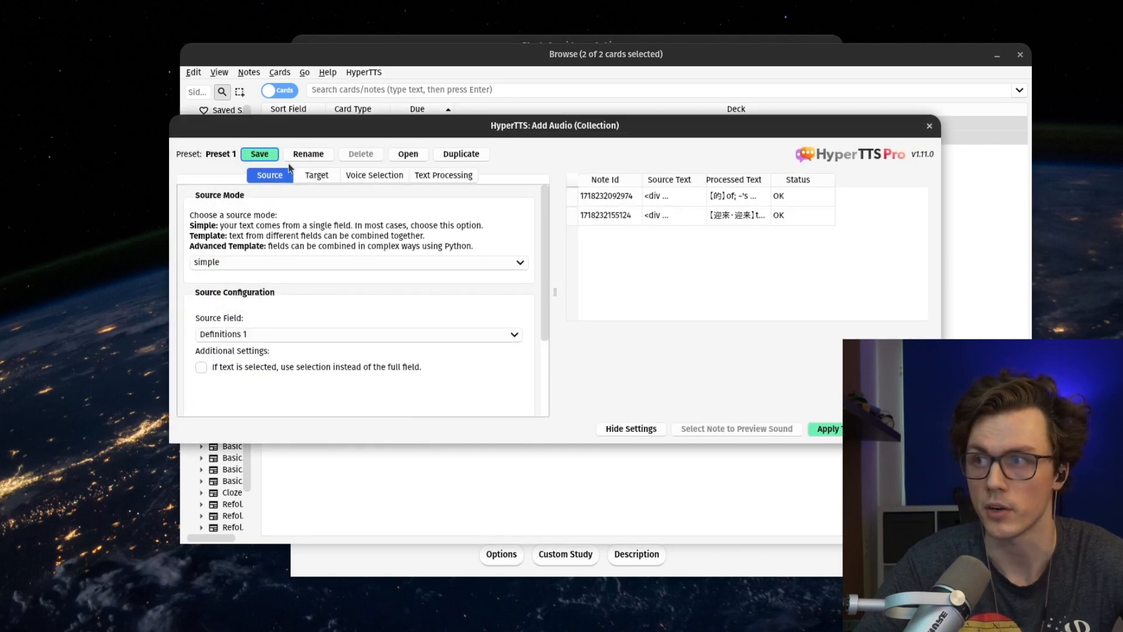
{"action": "left_click", "coordinate": [307, 155]}
{"action": "left_click", "coordinate": [591, 281]}
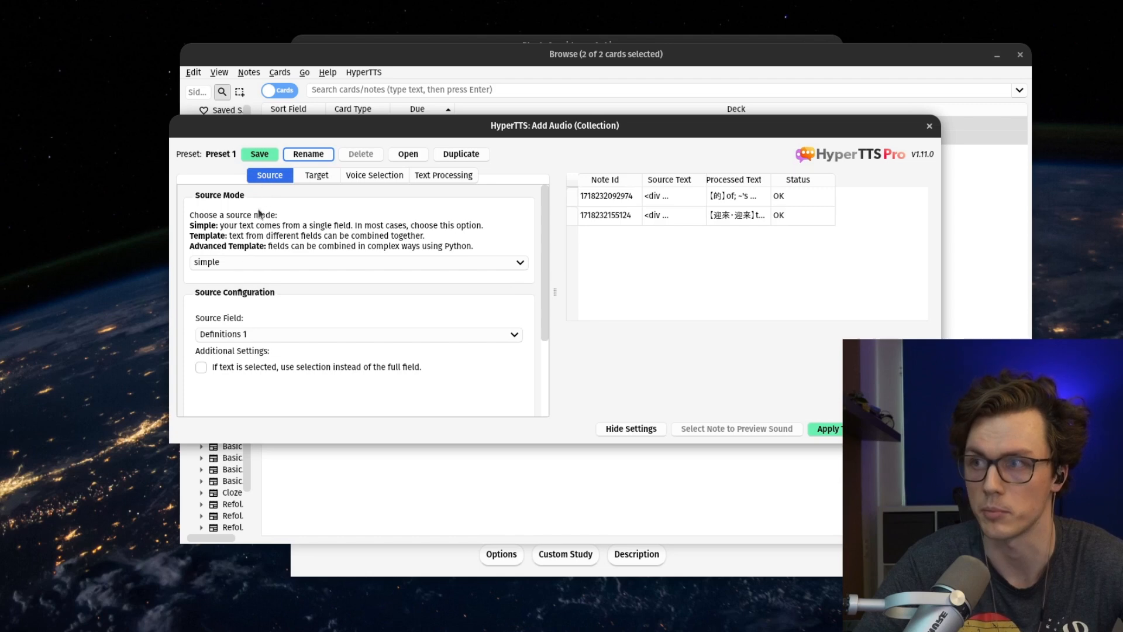
{"action": "left_click", "coordinate": [252, 336]}
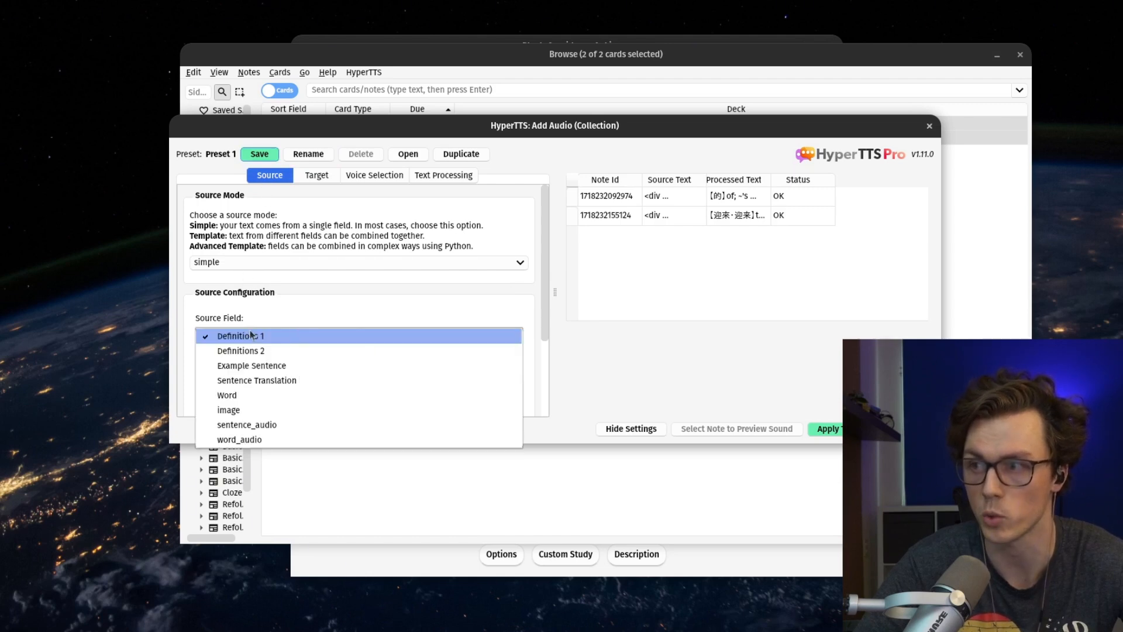
{"action": "left_click", "coordinate": [289, 394]}
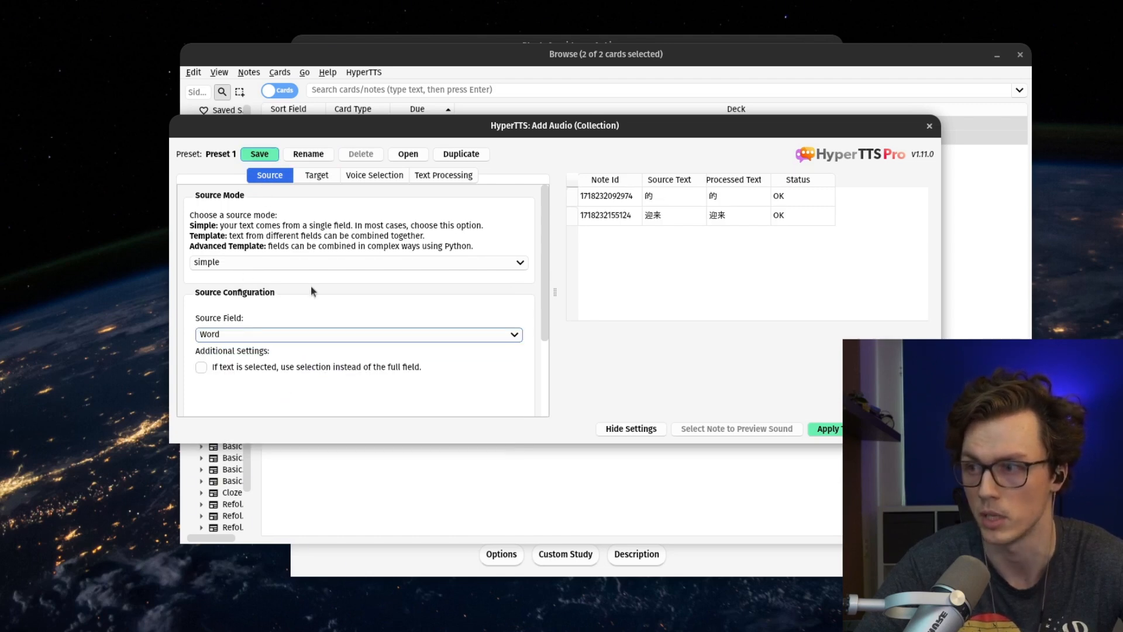
{"action": "left_click", "coordinate": [316, 177]}
{"action": "left_click", "coordinate": [302, 236]}
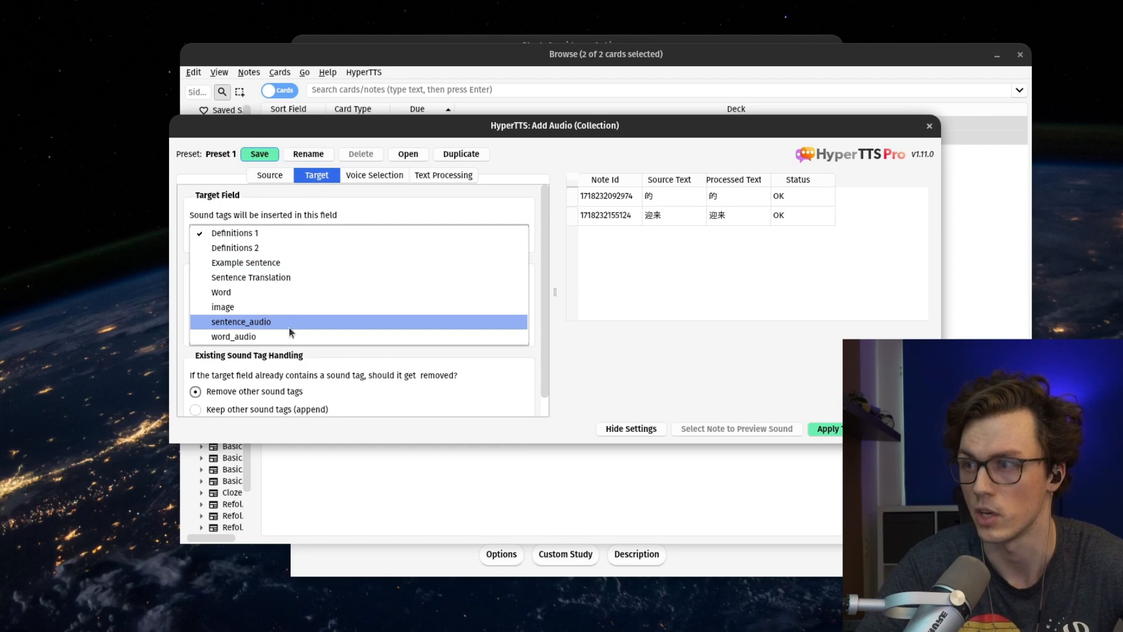
{"action": "left_click", "coordinate": [297, 334]}
Filter the new preset's voices to Chinese (Simplified) and choose the Jilu Mandarin male voice Yunxiang 云翔 (Neural) from Azure.
{"action": "left_click", "coordinate": [375, 175]}
{"action": "left_click", "coordinate": [381, 218]}
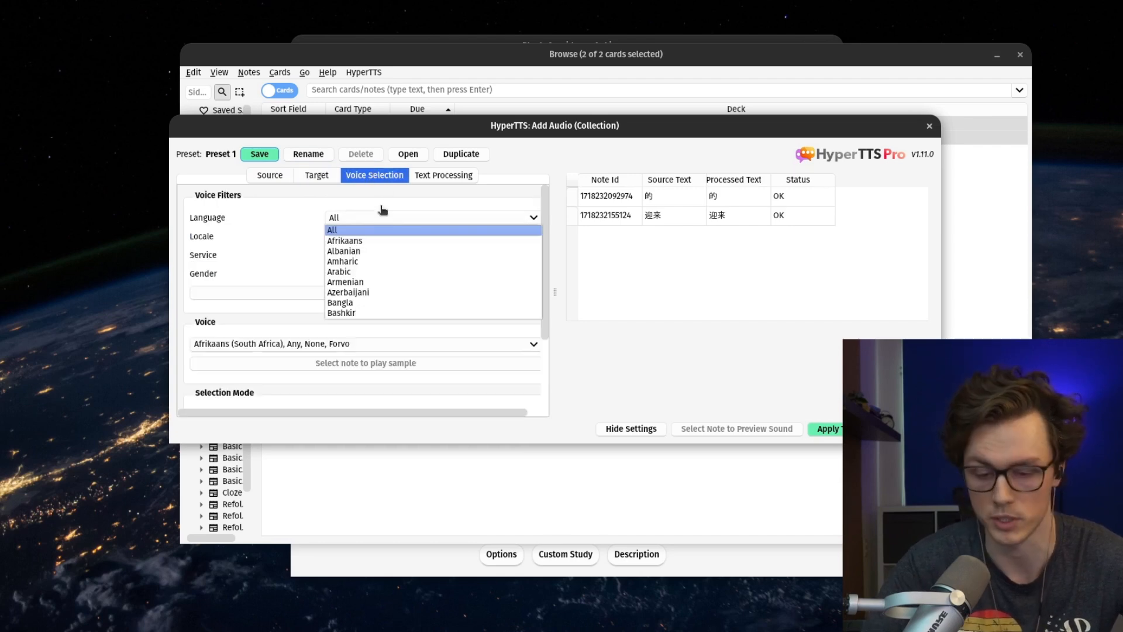
{"action": "type", "text": "ch"}
{"action": "key", "text": "Down"}
{"action": "key", "text": "Return"}
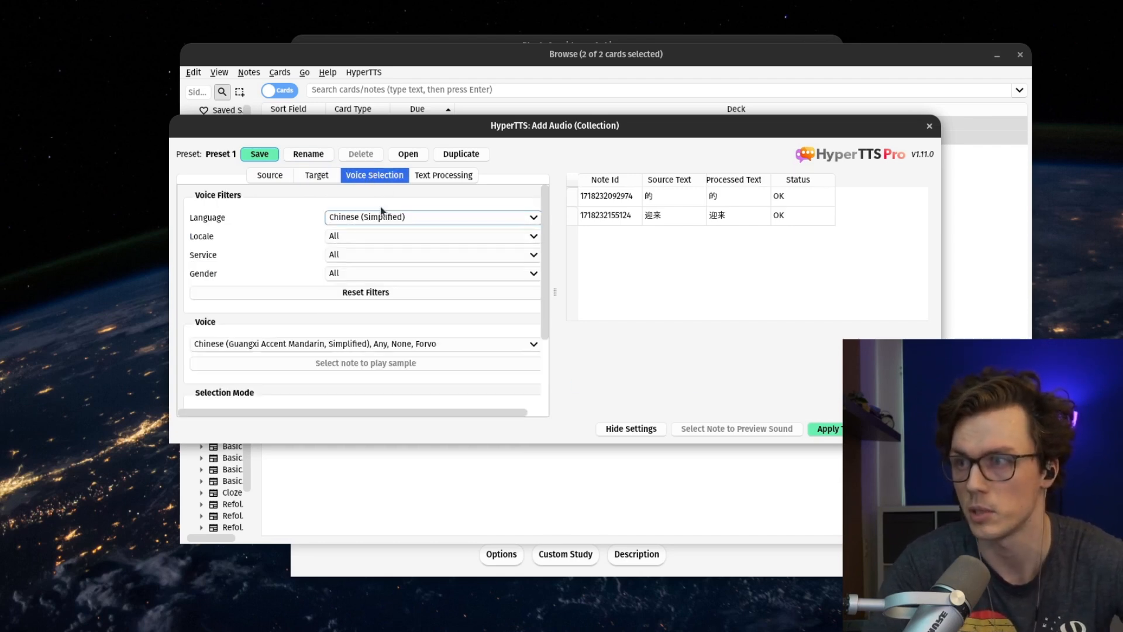
{"action": "left_click", "coordinate": [326, 345]}
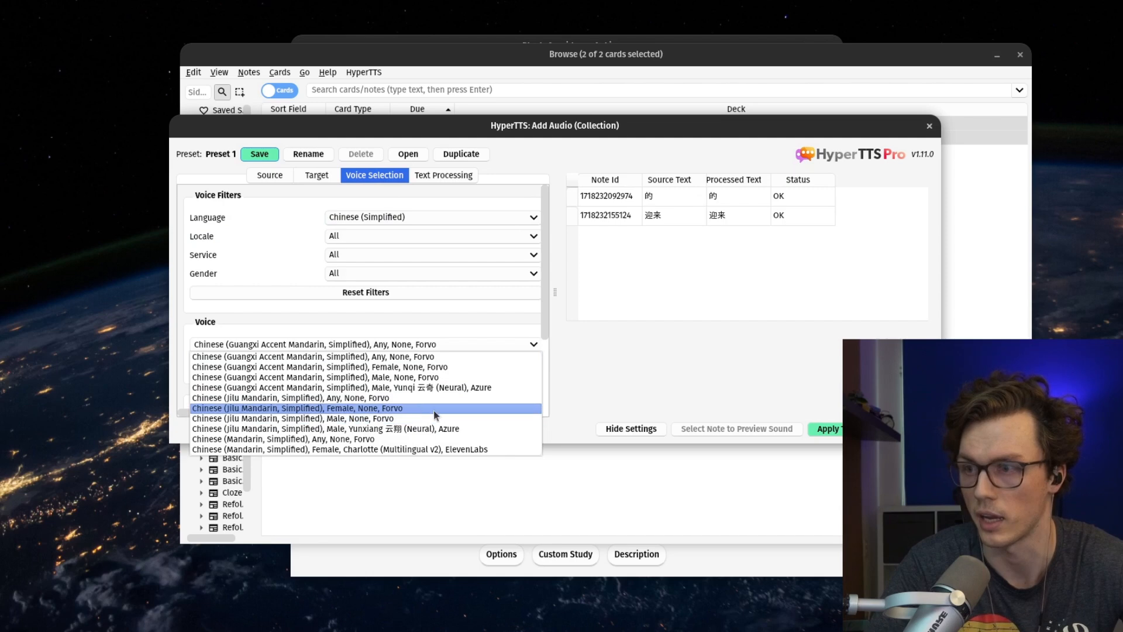
{"action": "left_click", "coordinate": [448, 428]}
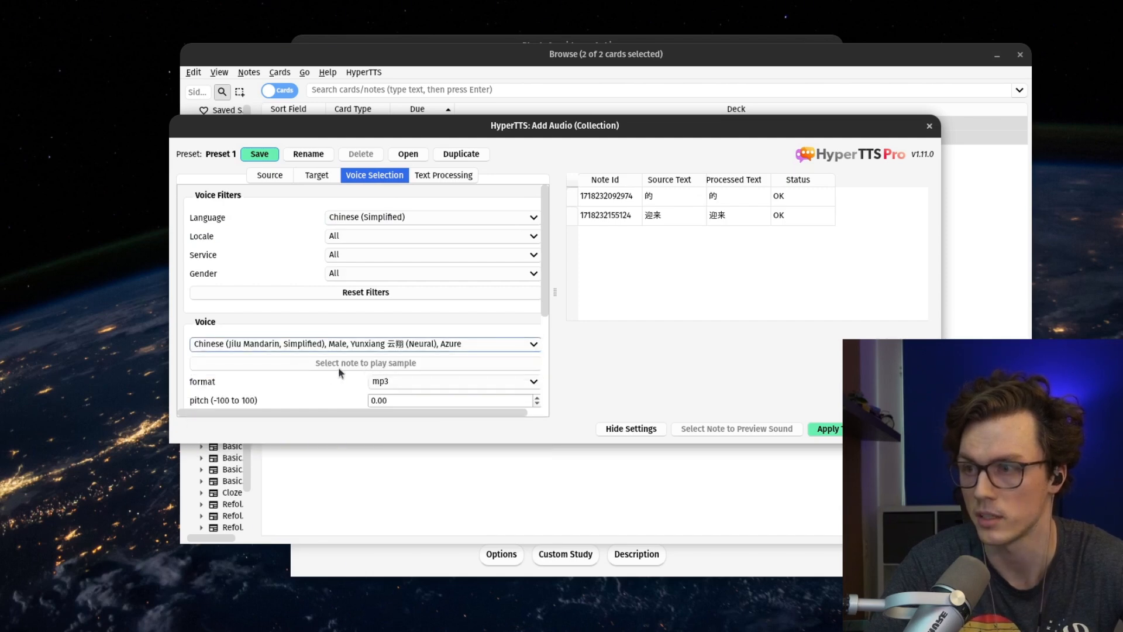
Play an audio sample of the chosen Yunxiang voice for the 迎来 note.
{"action": "left_click", "coordinate": [687, 212]}
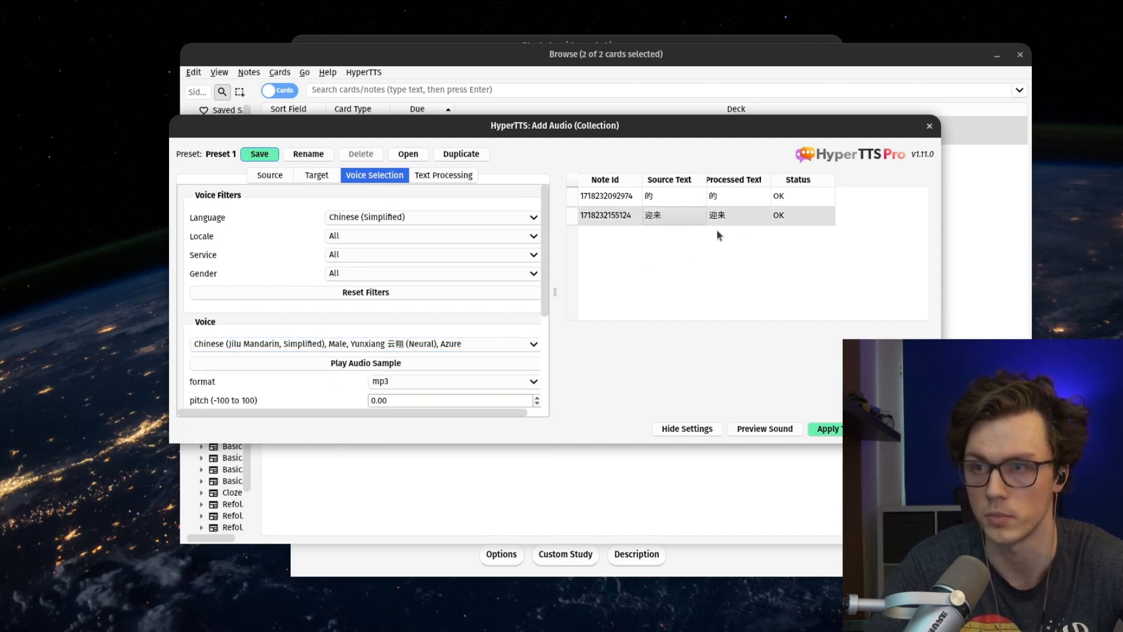
{"action": "left_click", "coordinate": [355, 364]}
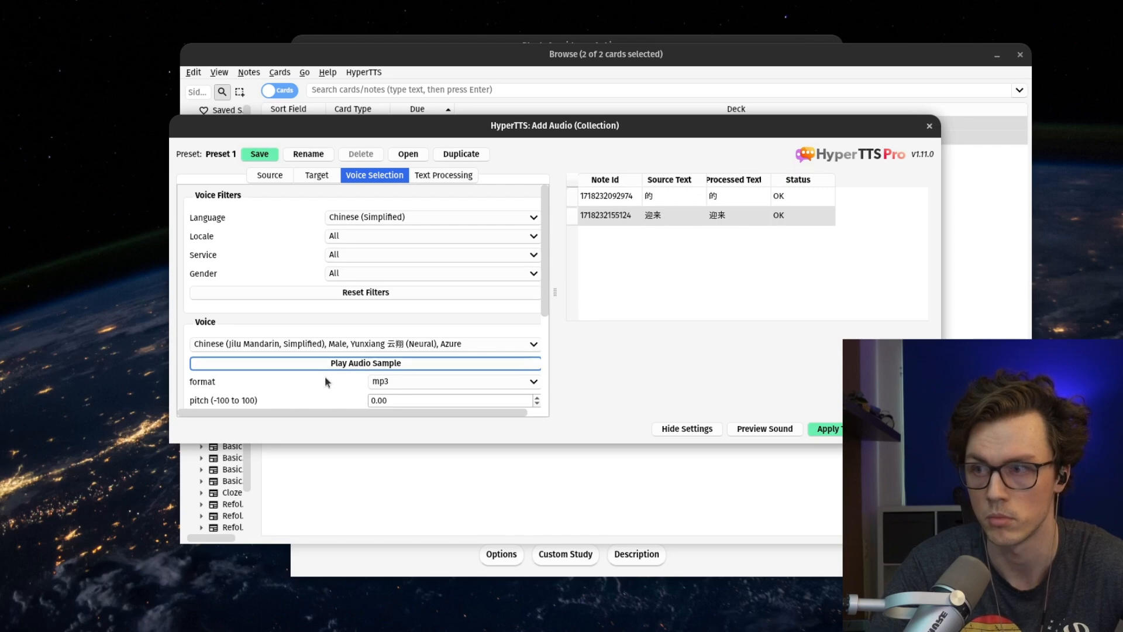
Add the word audio to both notes and close HyperTTS, saving the changes to the preset.
{"action": "left_click", "coordinate": [836, 430]}
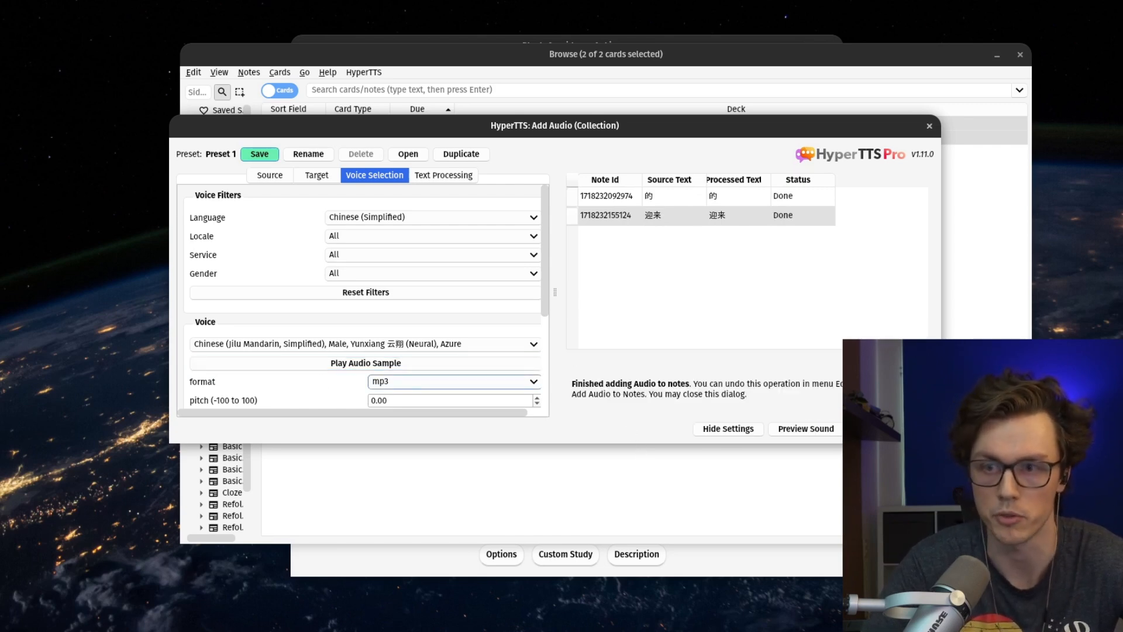
{"action": "key", "text": "Escape"}
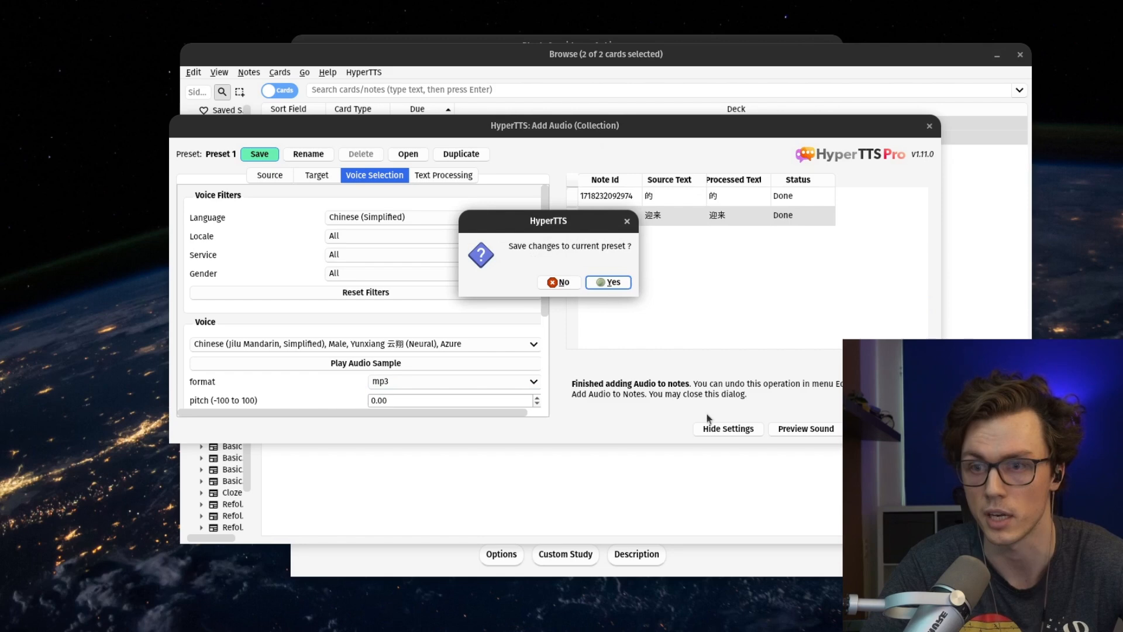
{"action": "left_click", "coordinate": [607, 283]}
Check the word_audio and sentence_audio fields of the 迎来 card and preview its answer side.
{"action": "left_click", "coordinate": [481, 140]}
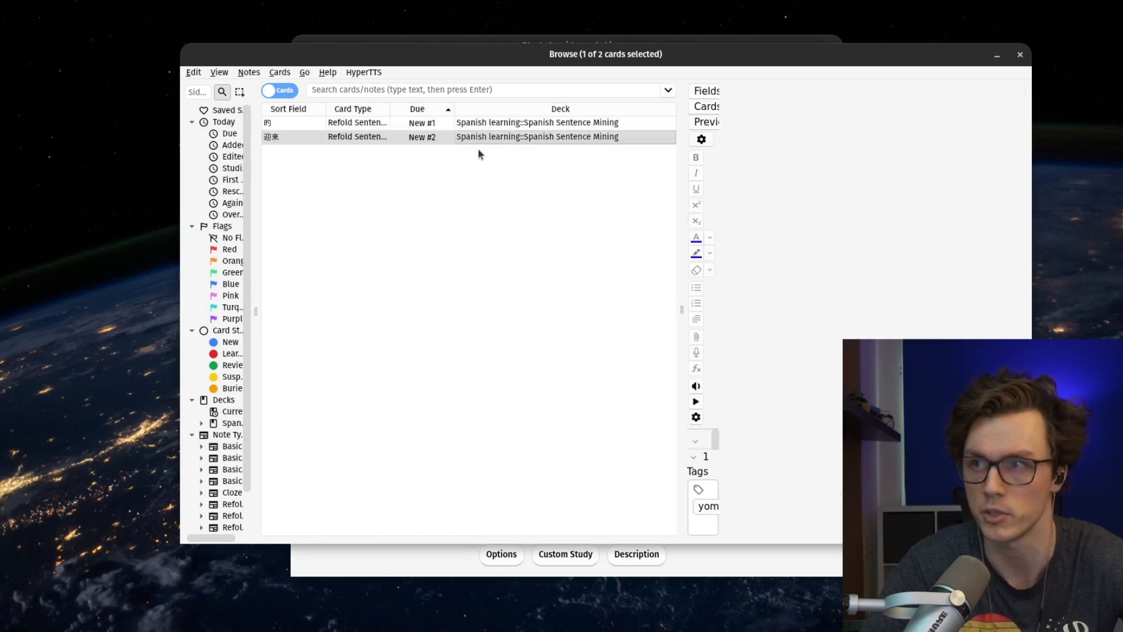
{"action": "scroll", "coordinate": [758, 435], "scroll_direction": "down", "scroll_amount": 2}
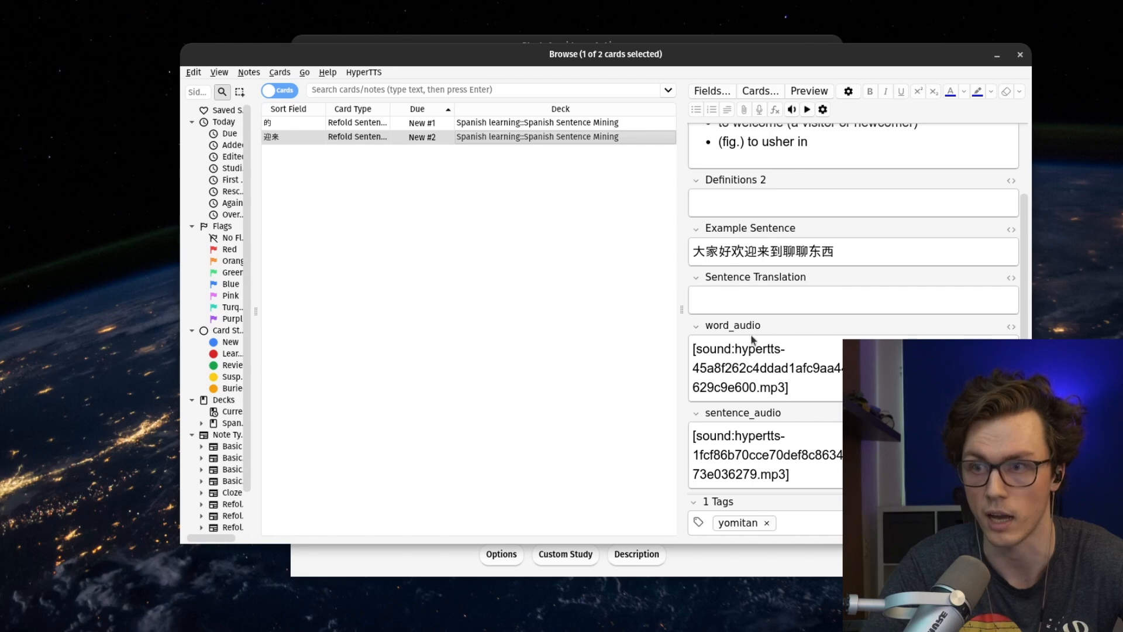
{"action": "left_click", "coordinate": [810, 90]}
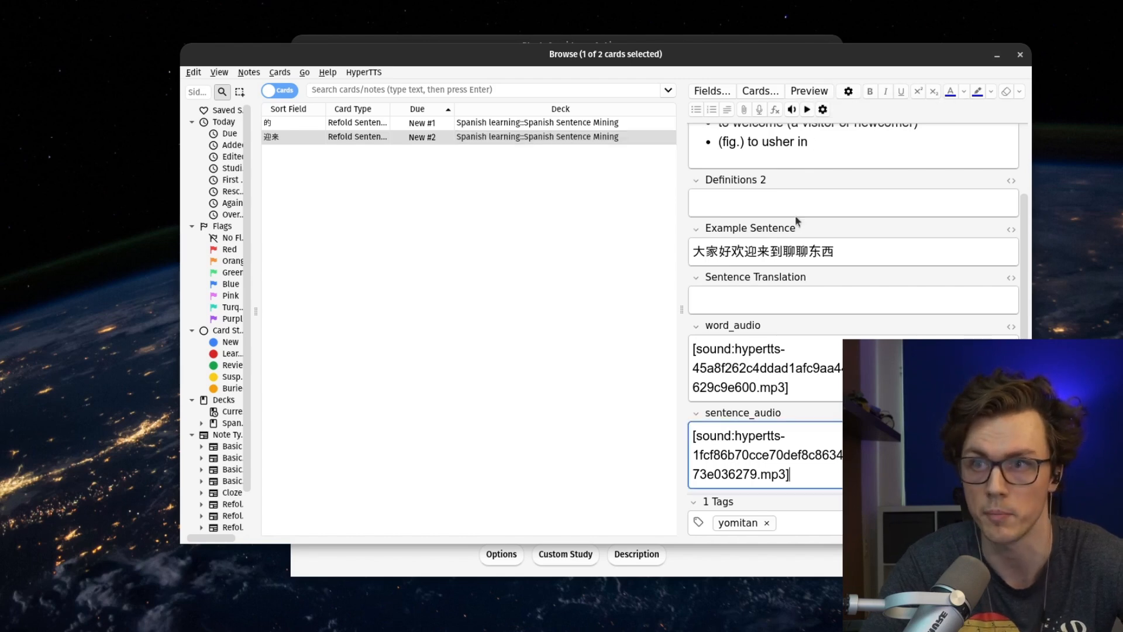
{"action": "left_click", "coordinate": [931, 622]}
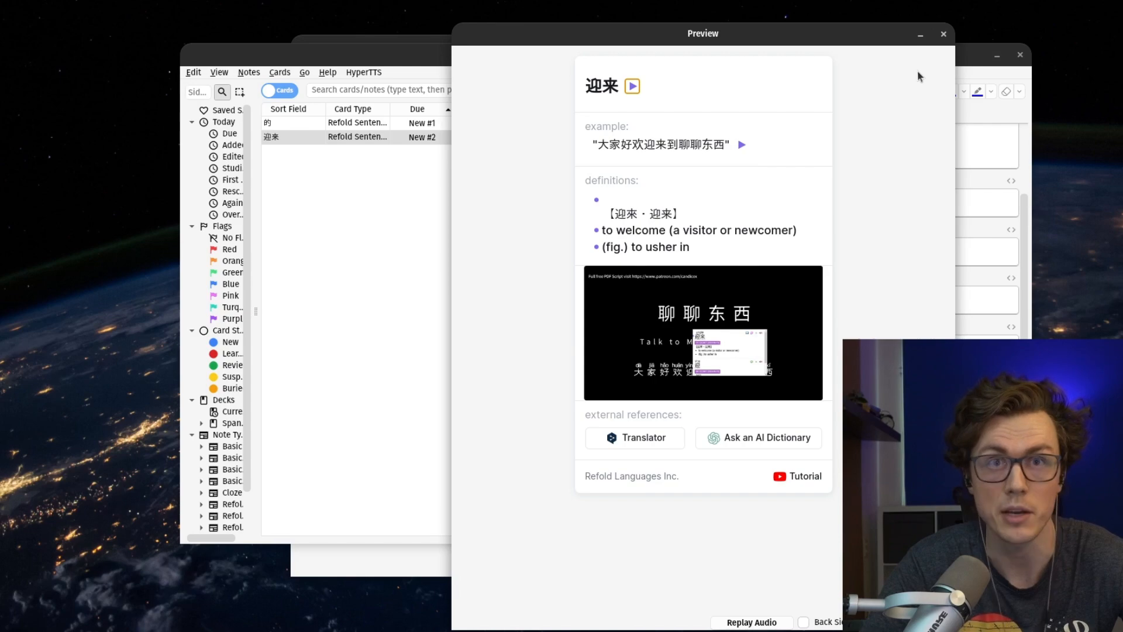
{"action": "left_click", "coordinate": [943, 34]}
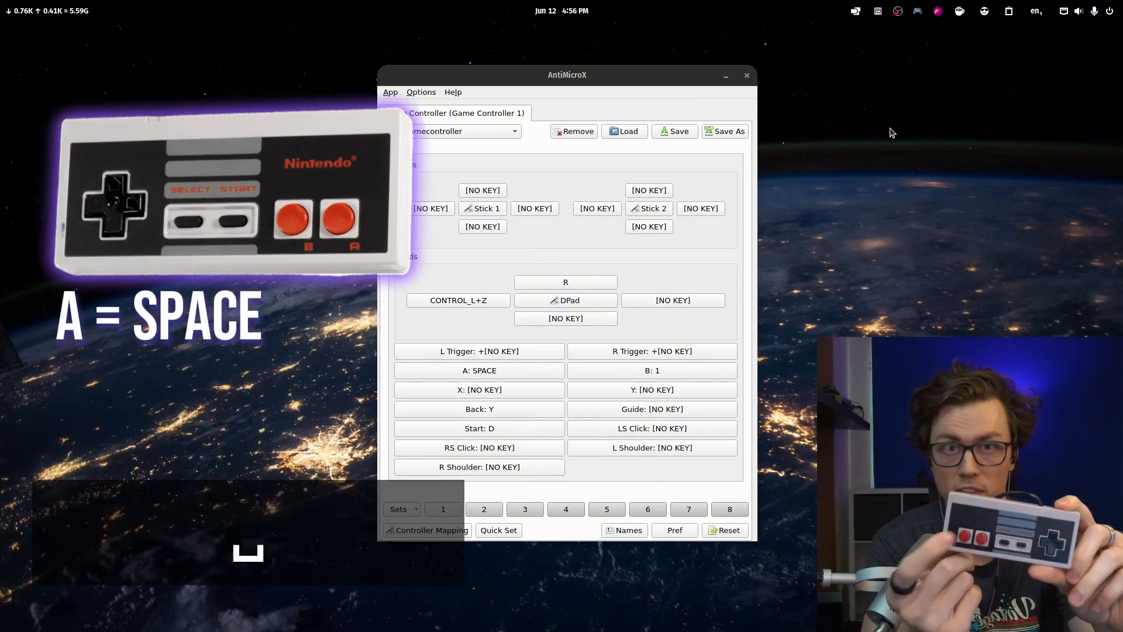
Test the game controller's B and Start buttons, mapped to 1 and D in AntiMicroX.
{"action": "key", "text": "1"}
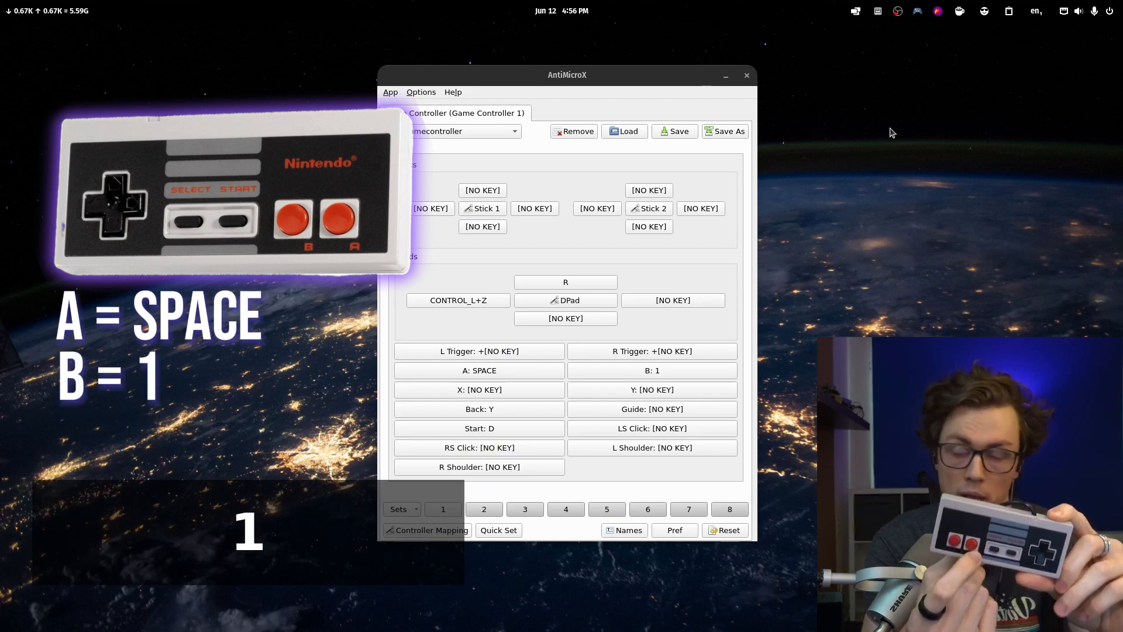
{"action": "key", "text": "d"}
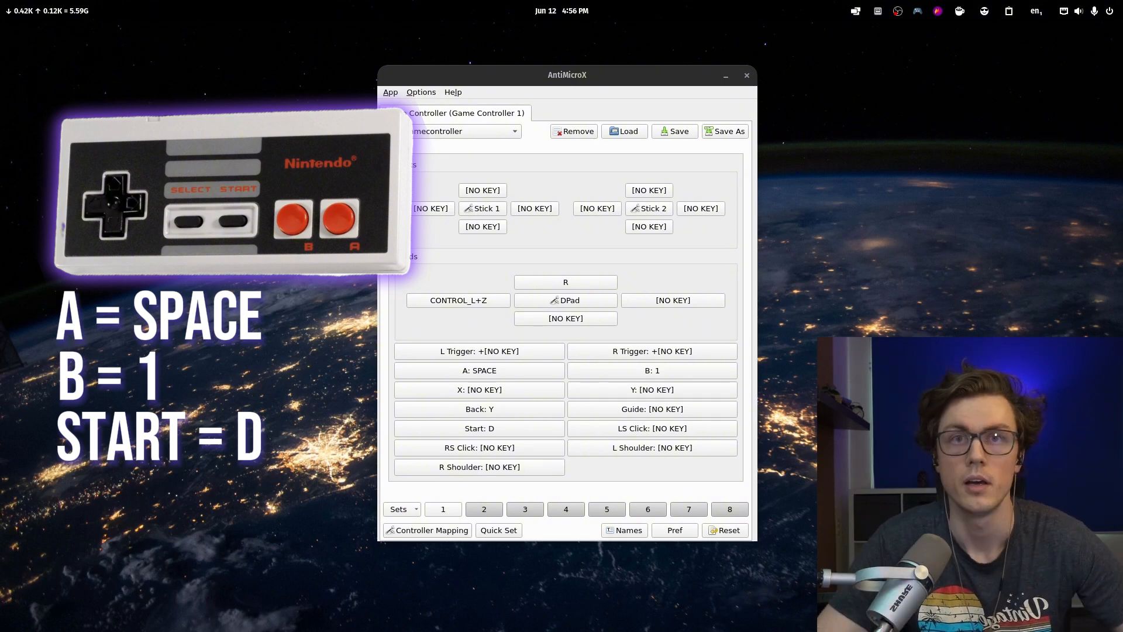
{"action": "left_click_drag", "start_coordinate": [633, 79], "coordinate": [630, 67]}
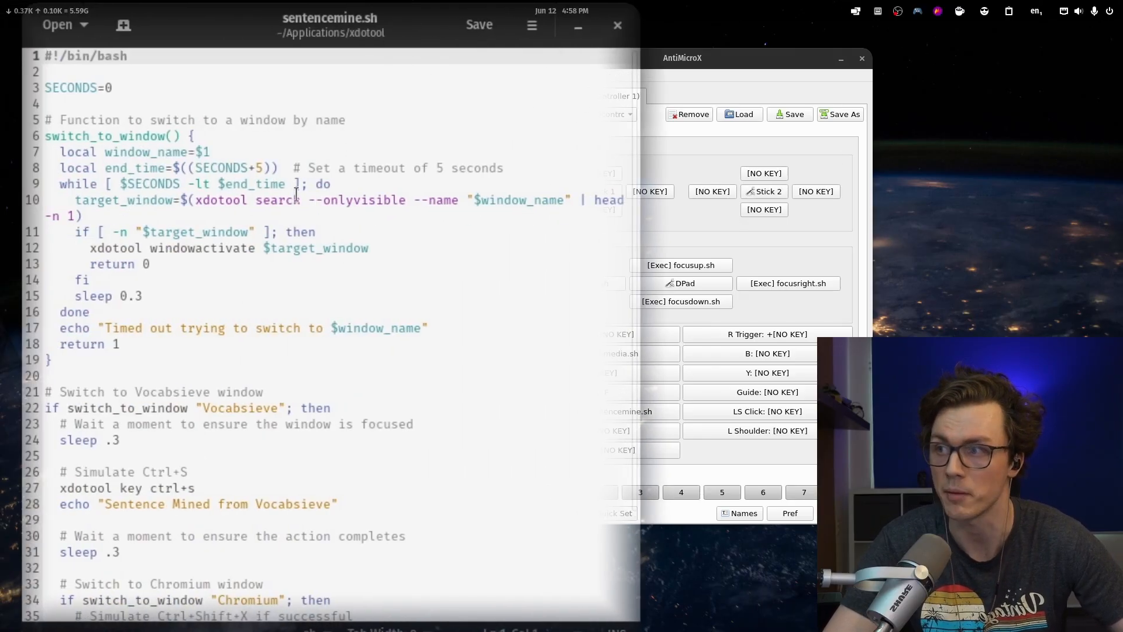
Examine sentencemine.sh, highlighting how it switches to Vocabsieve and Chromium and the key combinations it simulates in each.
{"action": "scroll", "coordinate": [222, 324], "scroll_direction": "down", "scroll_amount": 3}
{"action": "left_click_drag", "start_coordinate": [69, 277], "coordinate": [394, 281]}
{"action": "left_click_drag", "start_coordinate": [85, 358], "coordinate": [253, 361]}
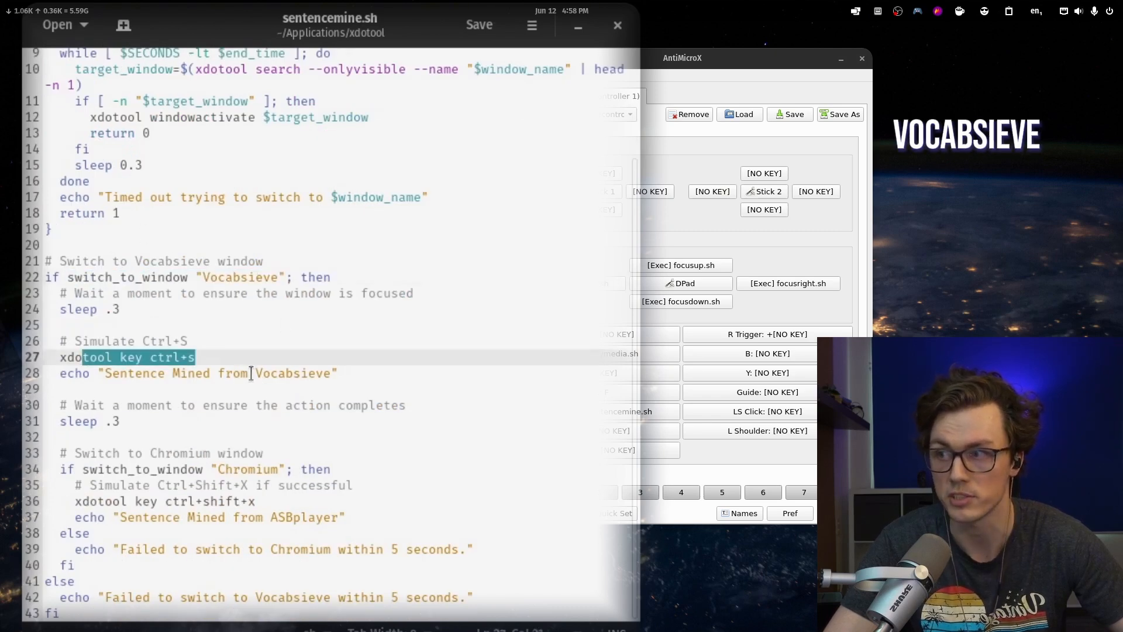
{"action": "left_click_drag", "start_coordinate": [97, 469], "coordinate": [393, 472]}
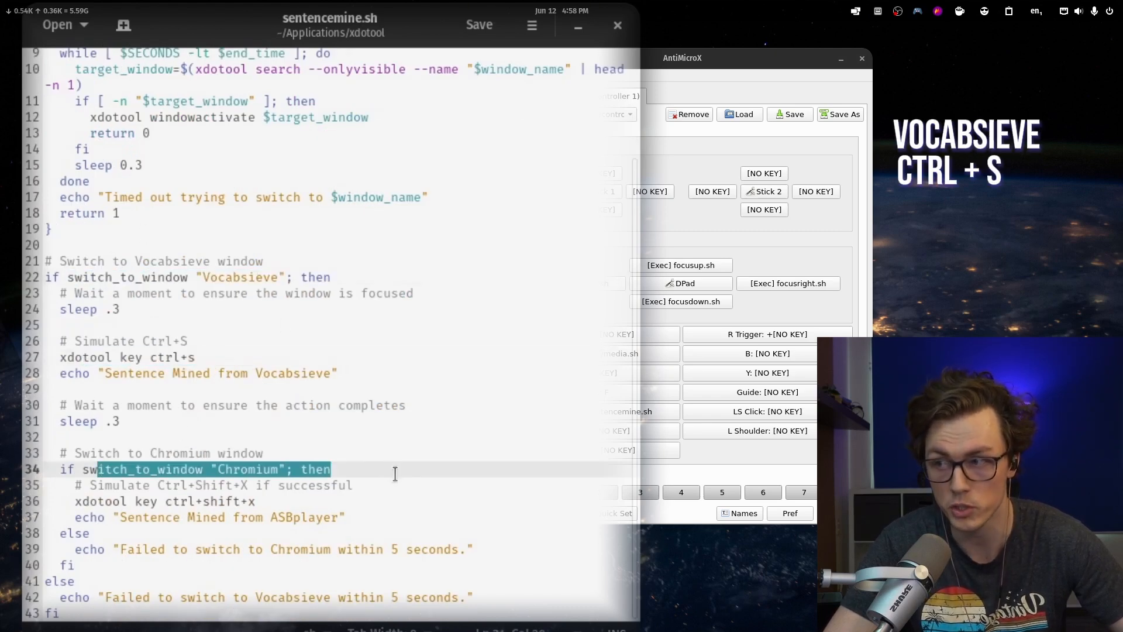
{"action": "left_click_drag", "start_coordinate": [150, 500], "coordinate": [289, 502]}
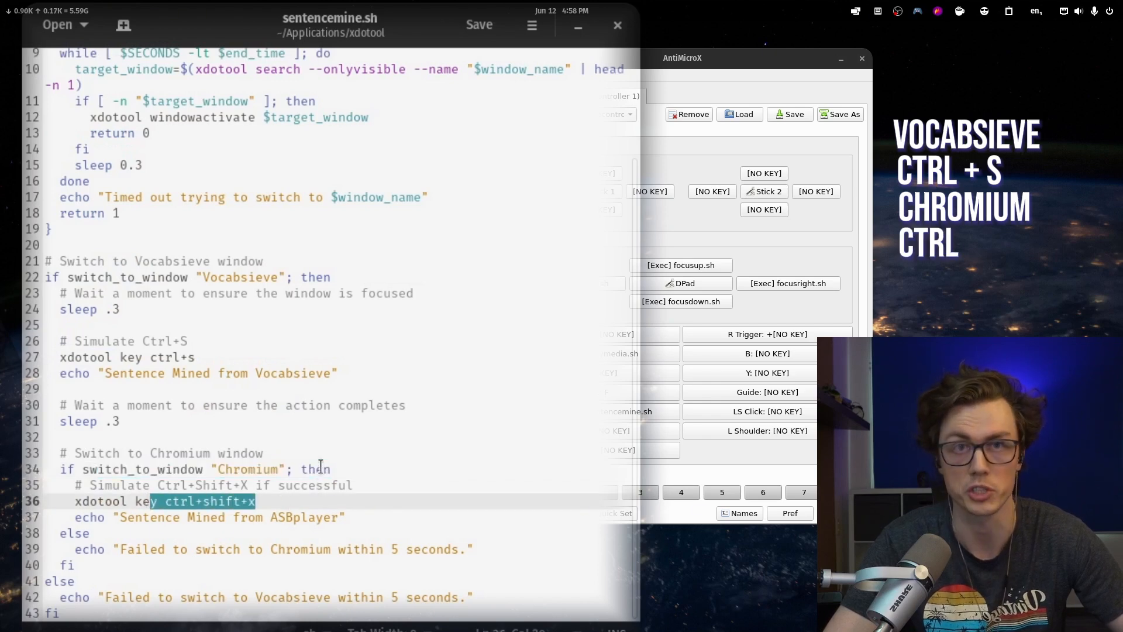